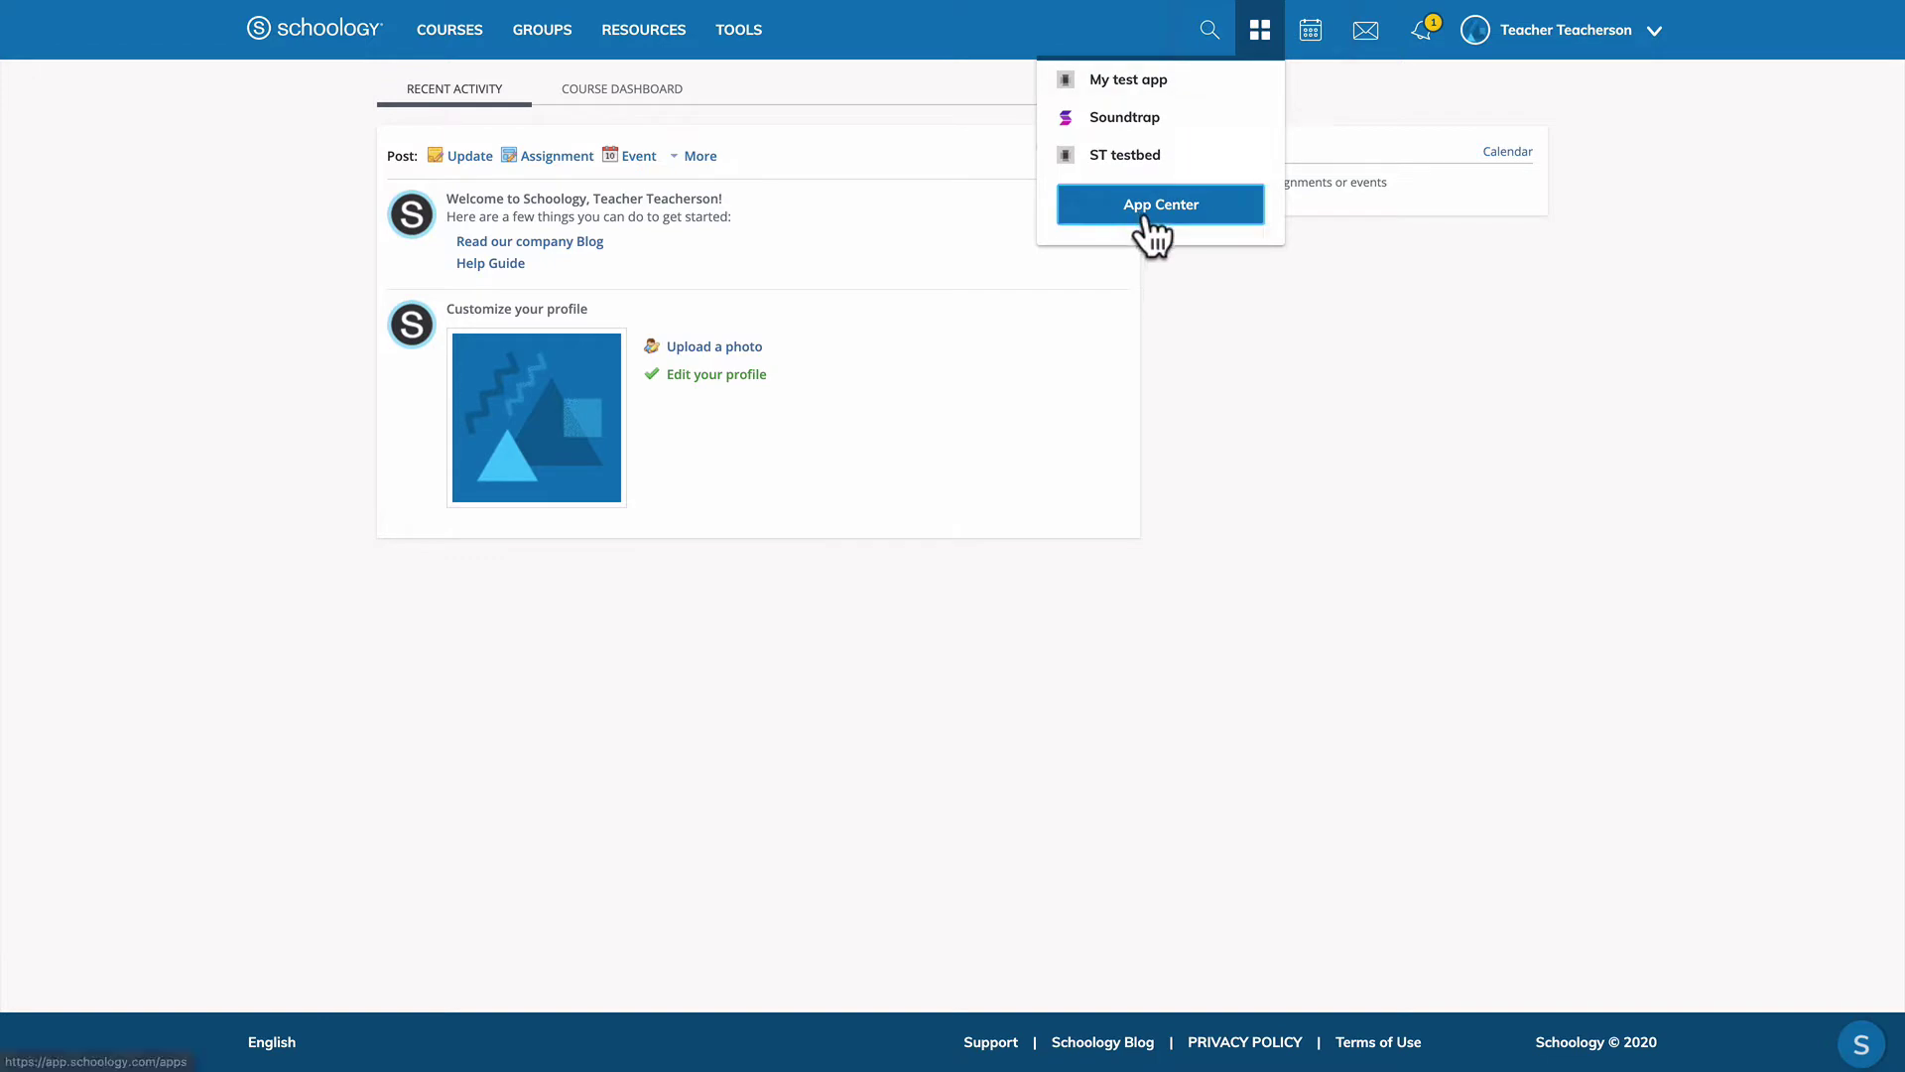
Open the Soundtrap app's page in the App Center
{"action": "left_click", "coordinate": [1156, 224]}
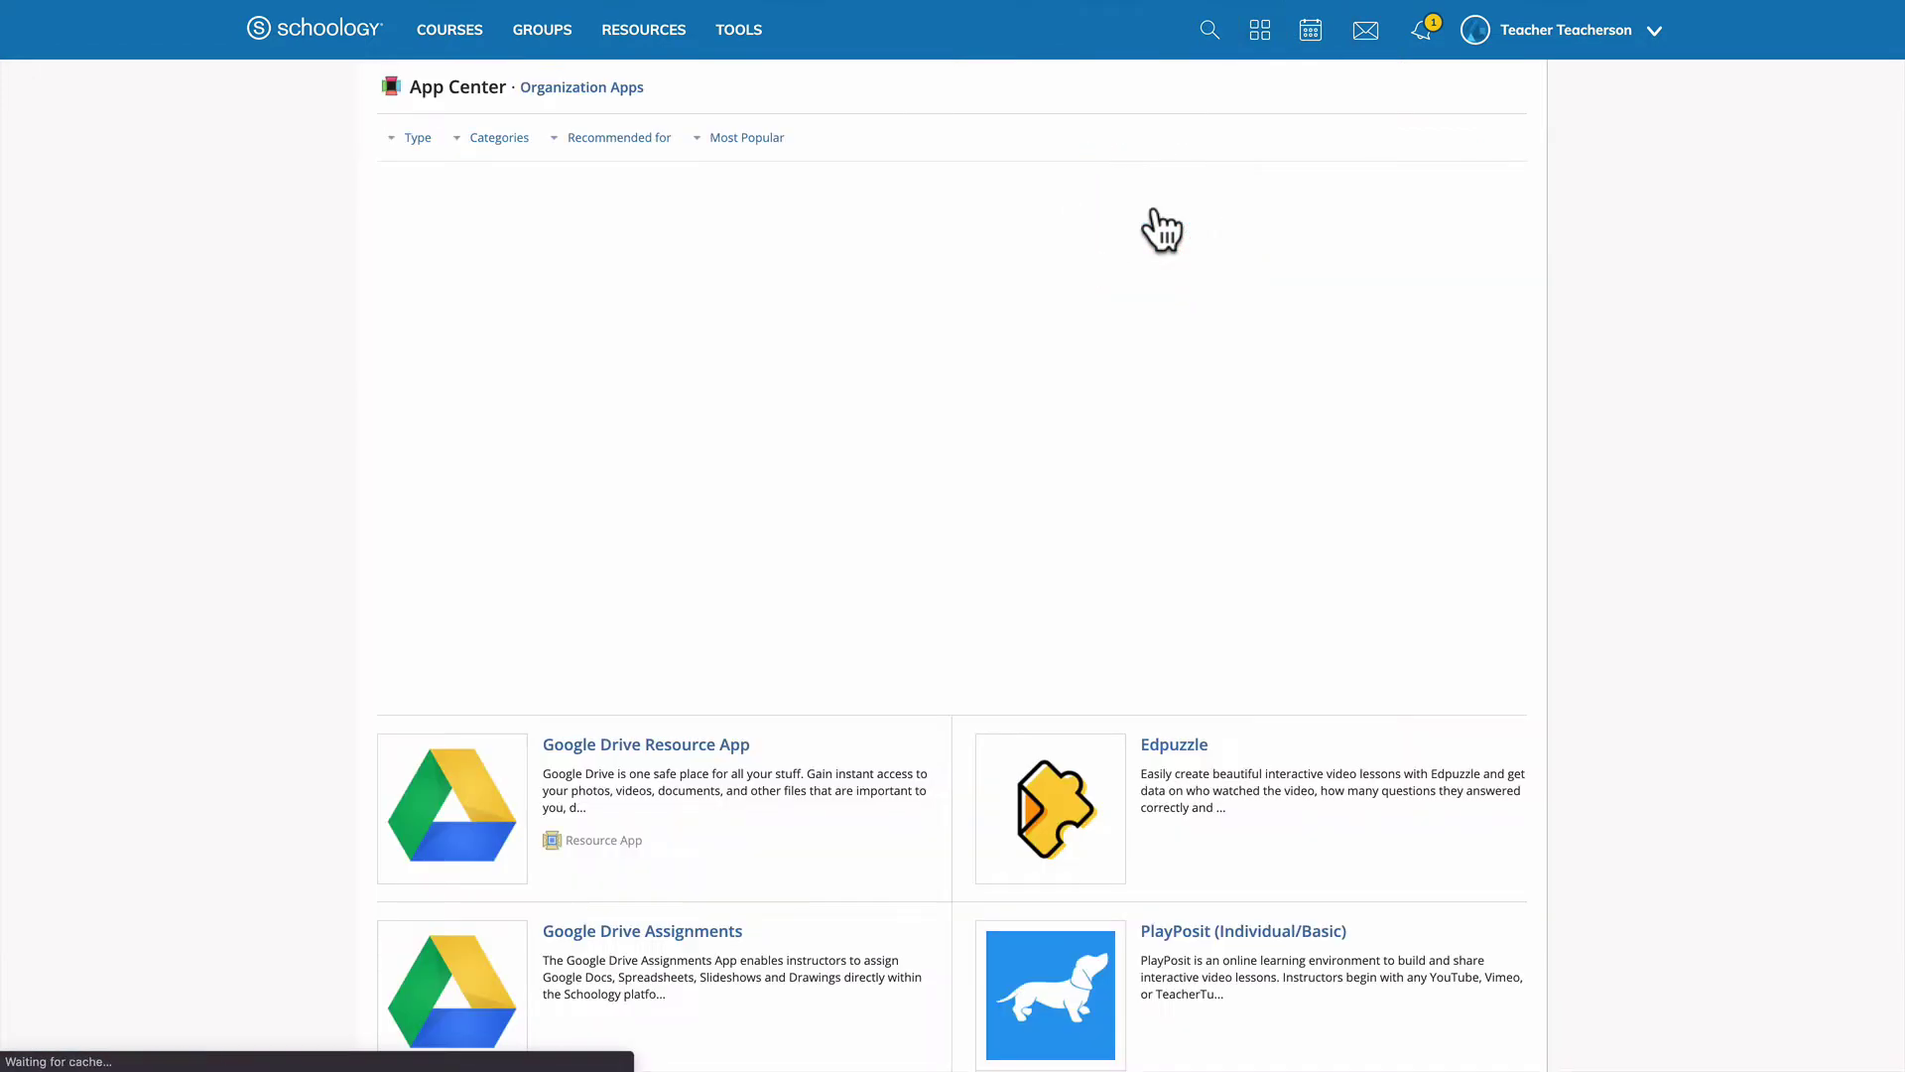
{"action": "scroll", "coordinate": [913, 468], "scroll_direction": "down", "scroll_amount": 15}
{"action": "scroll", "coordinate": [913, 467], "scroll_direction": "down", "scroll_amount": 10}
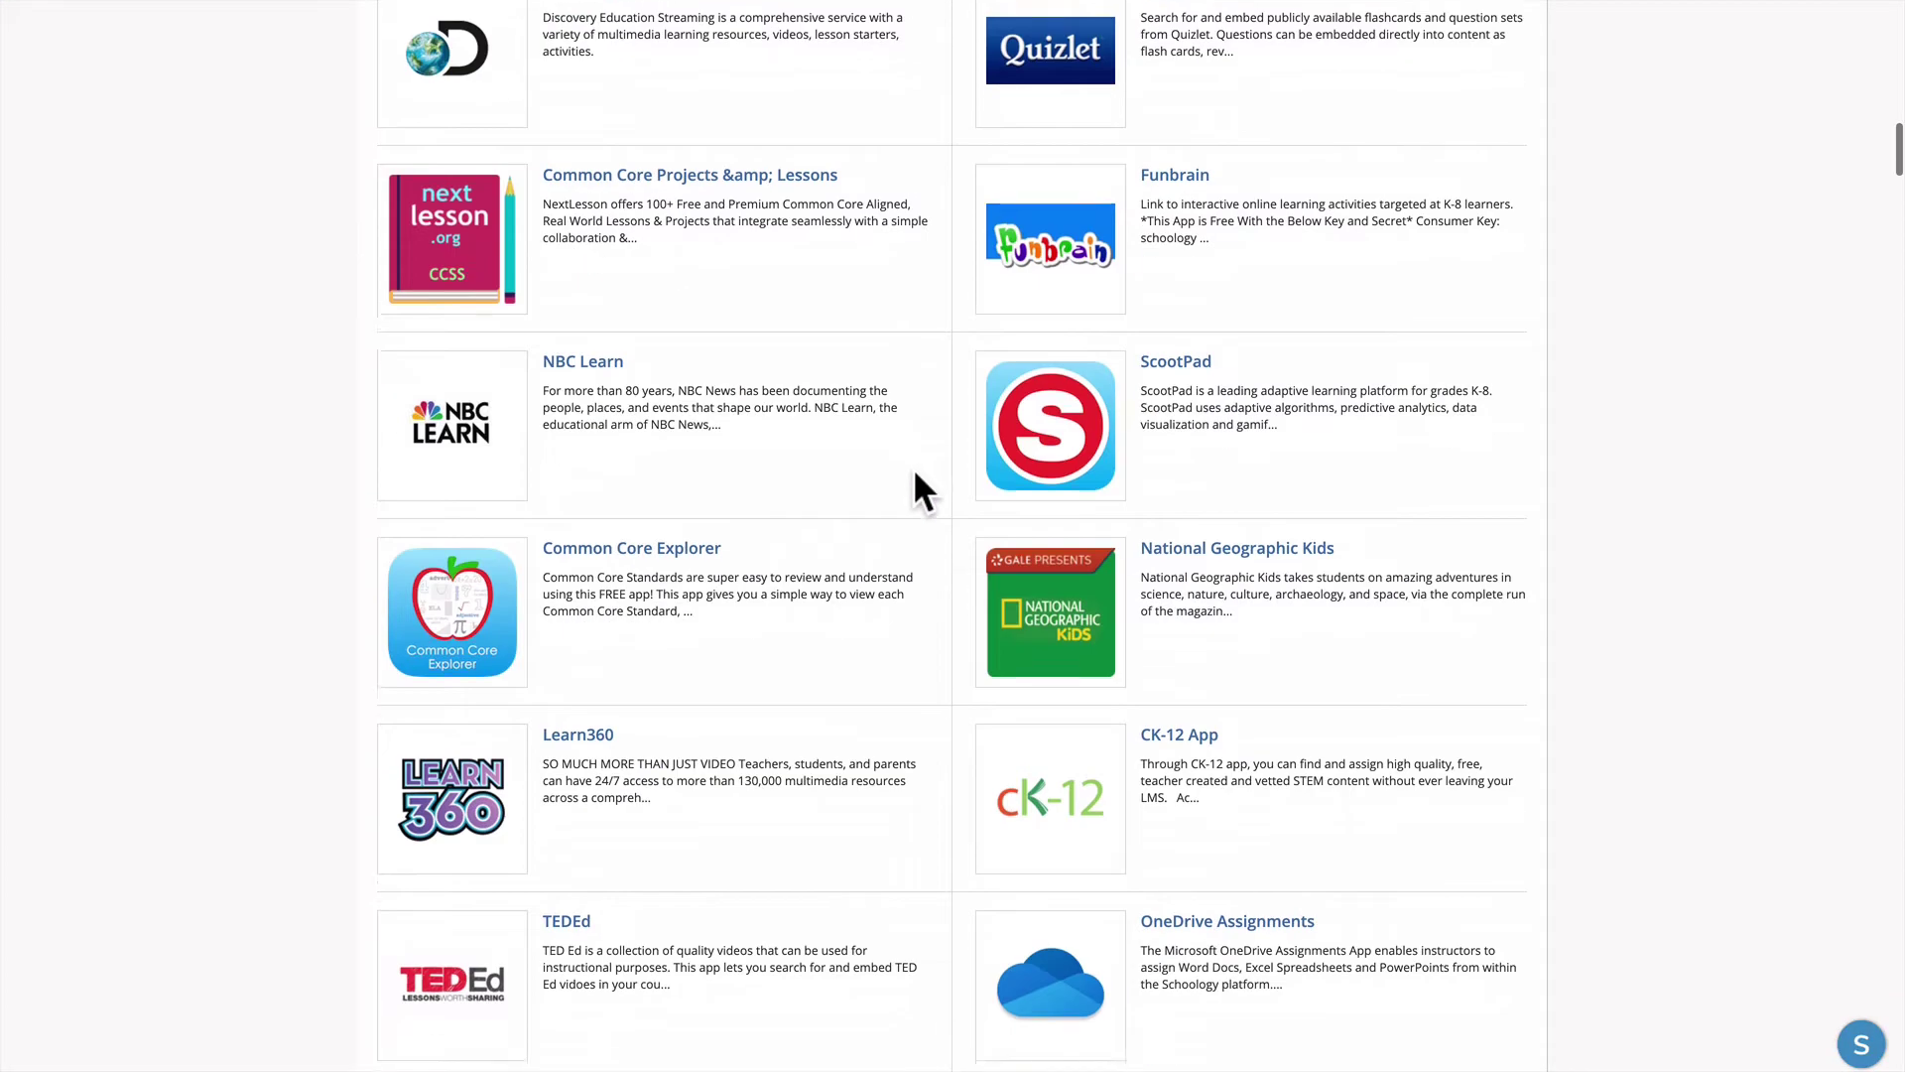
{"action": "left_click", "coordinate": [612, 569]}
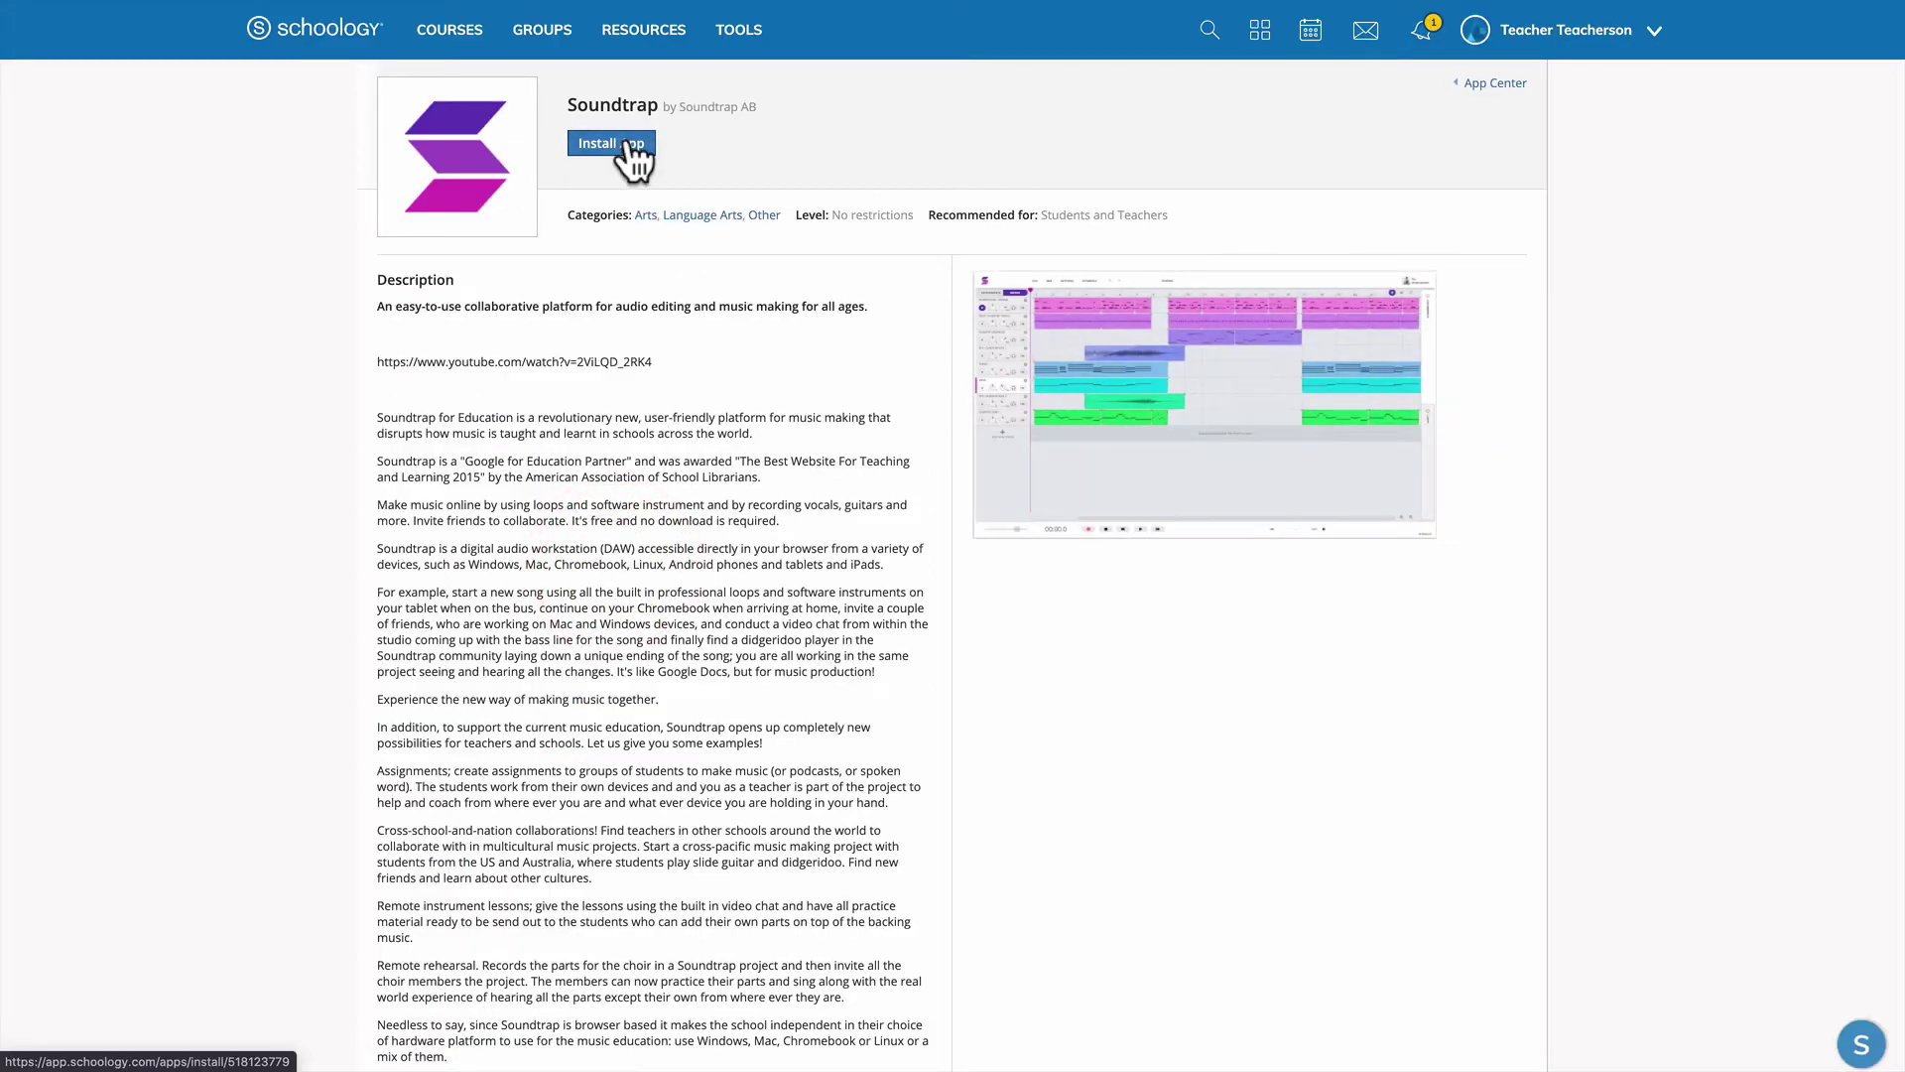
Install Soundtrap for yourself, adding it to the app dropdown menu and all four listed courses without restricting it to course admins
{"action": "left_click", "coordinate": [626, 142]}
{"action": "left_click", "coordinate": [896, 392]}
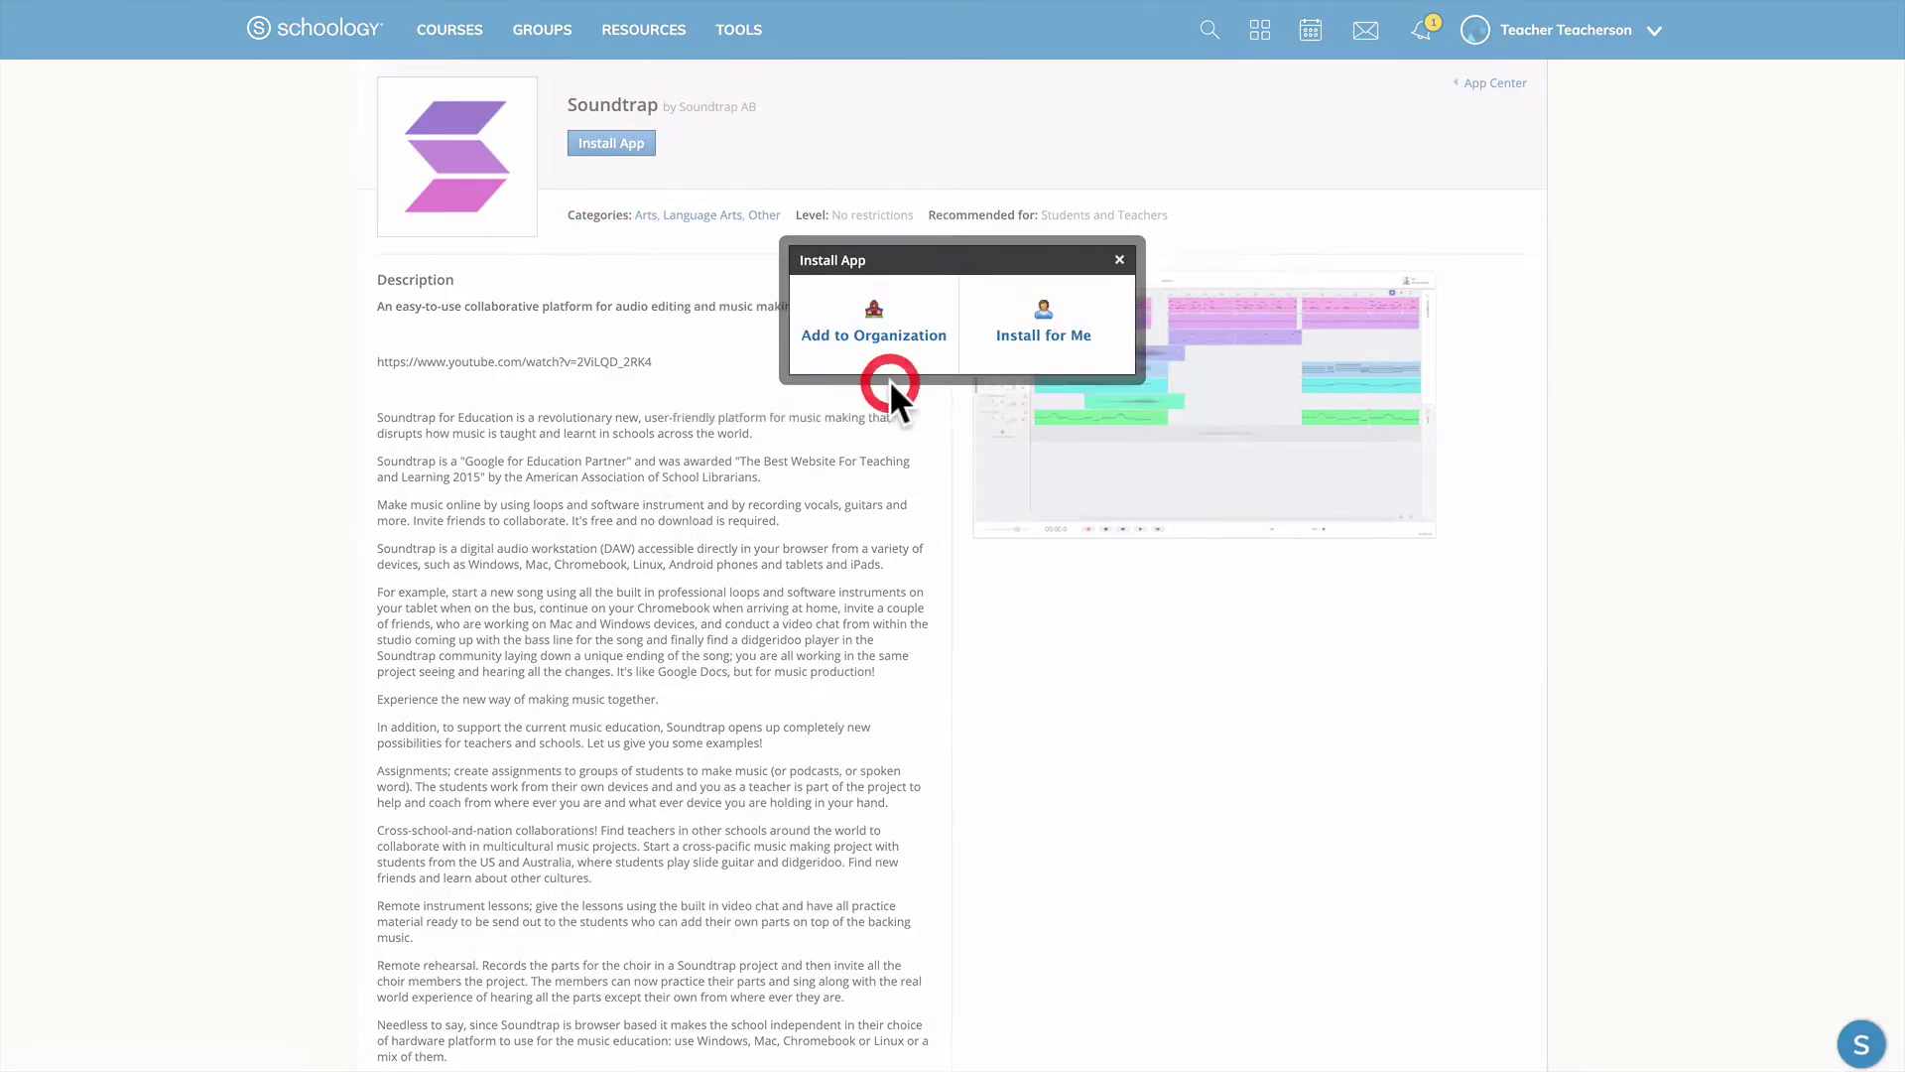
{"action": "left_click", "coordinate": [1048, 347]}
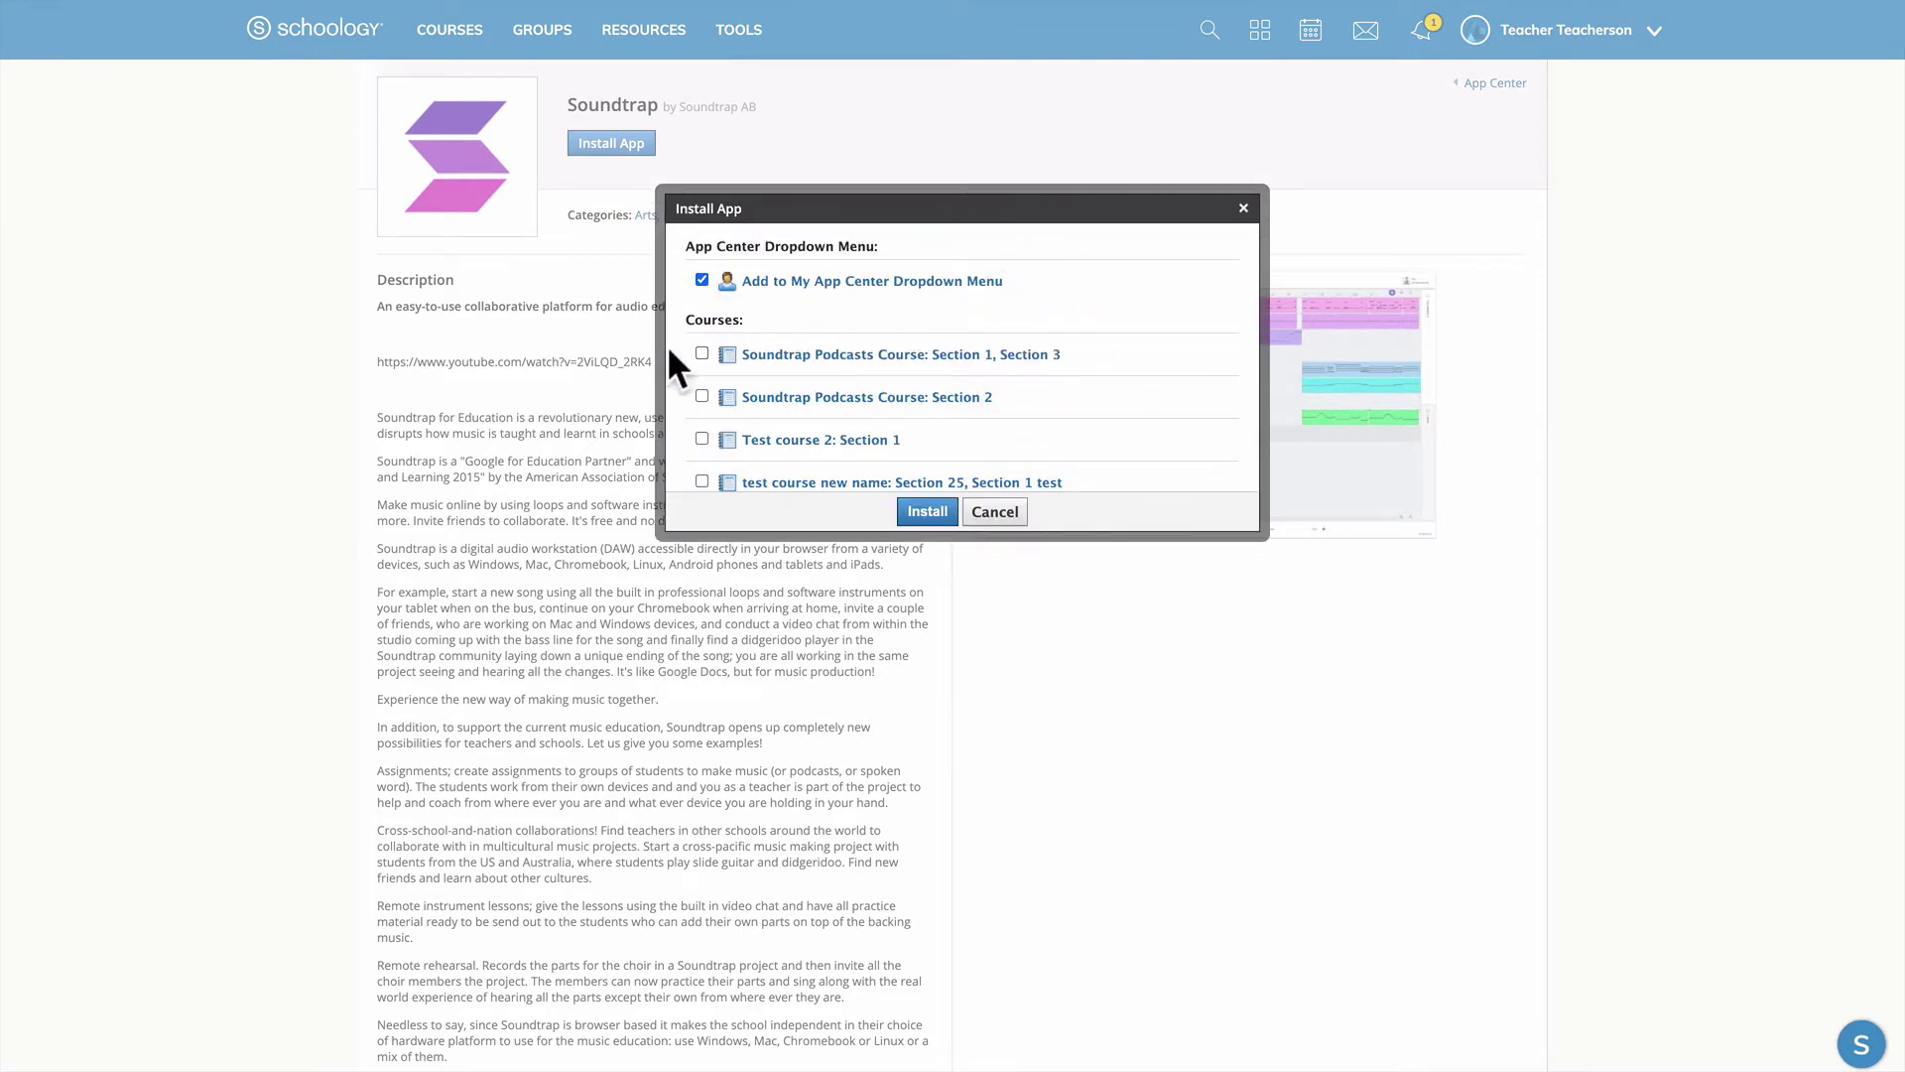
{"action": "left_click", "coordinate": [703, 353]}
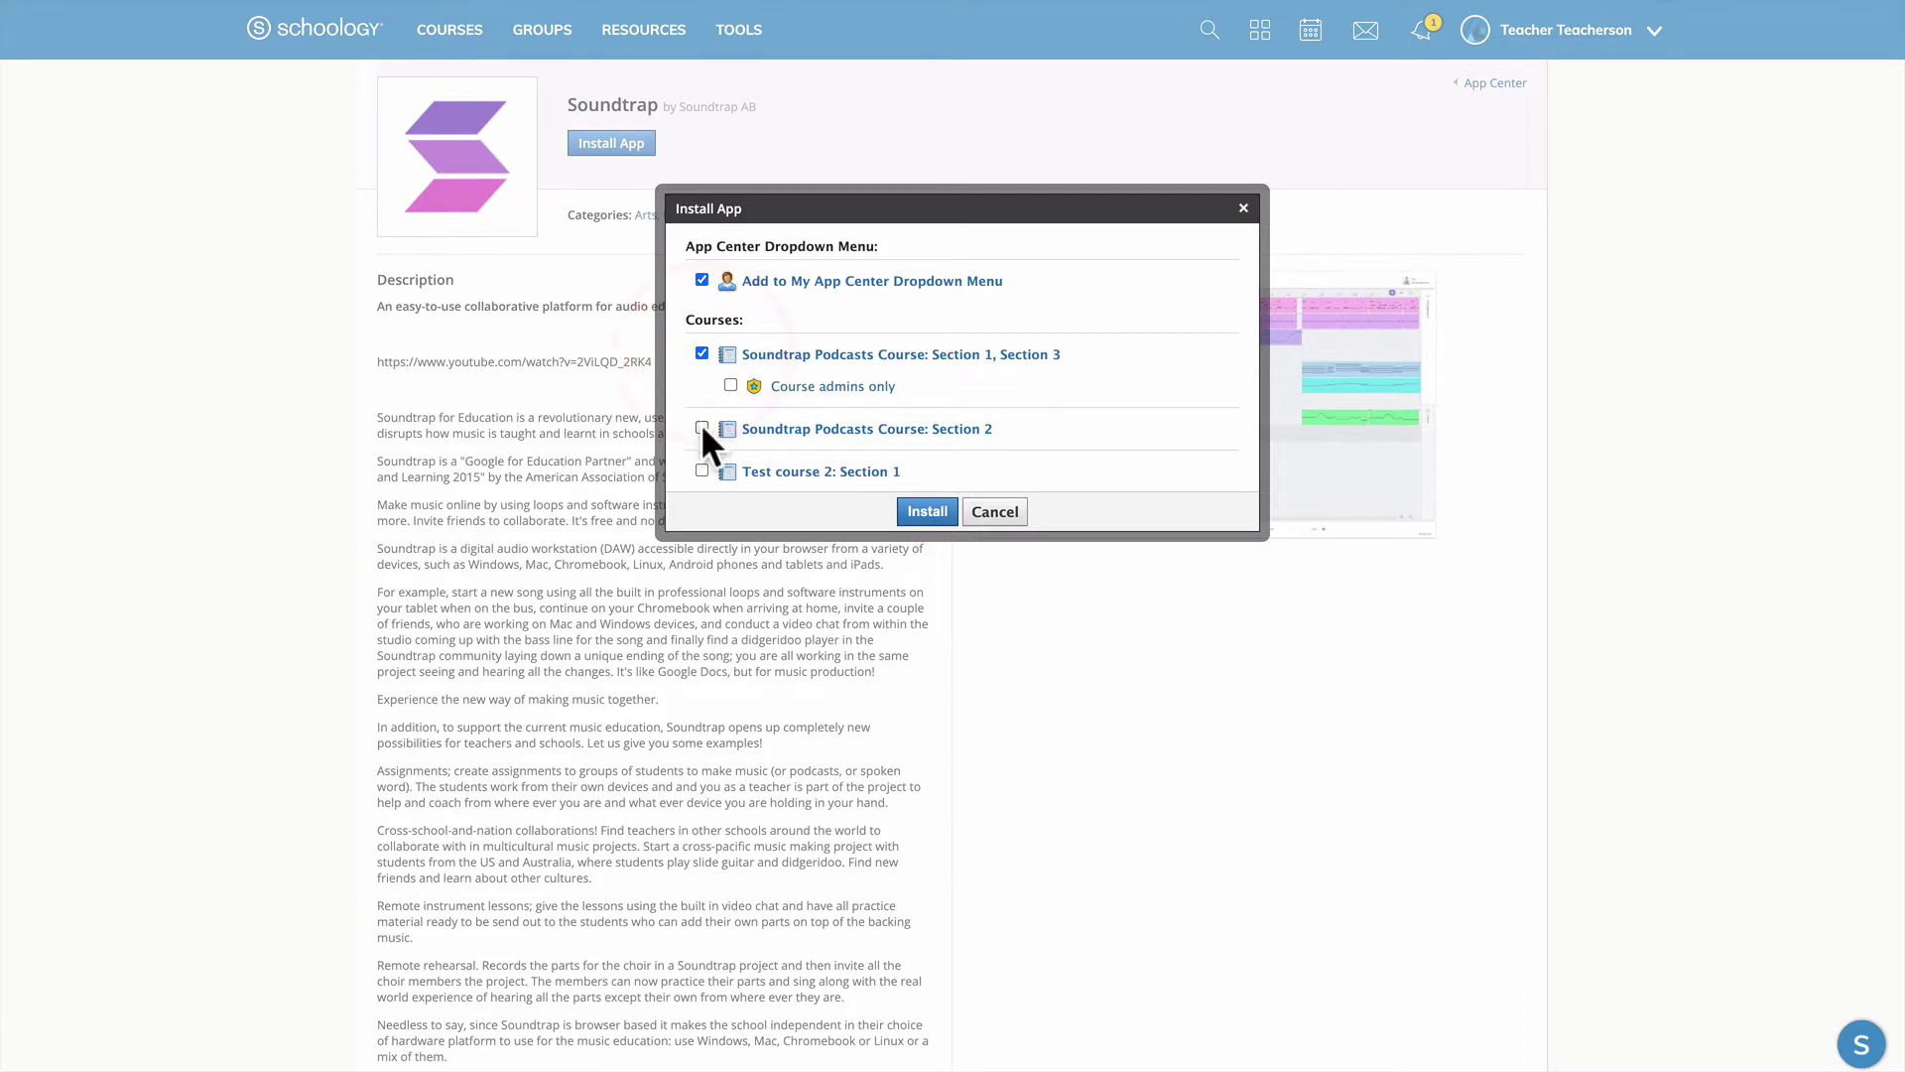
{"action": "left_click", "coordinate": [702, 426]}
{"action": "scroll", "coordinate": [702, 427], "scroll_direction": "down", "scroll_amount": 2}
{"action": "left_click", "coordinate": [700, 411]}
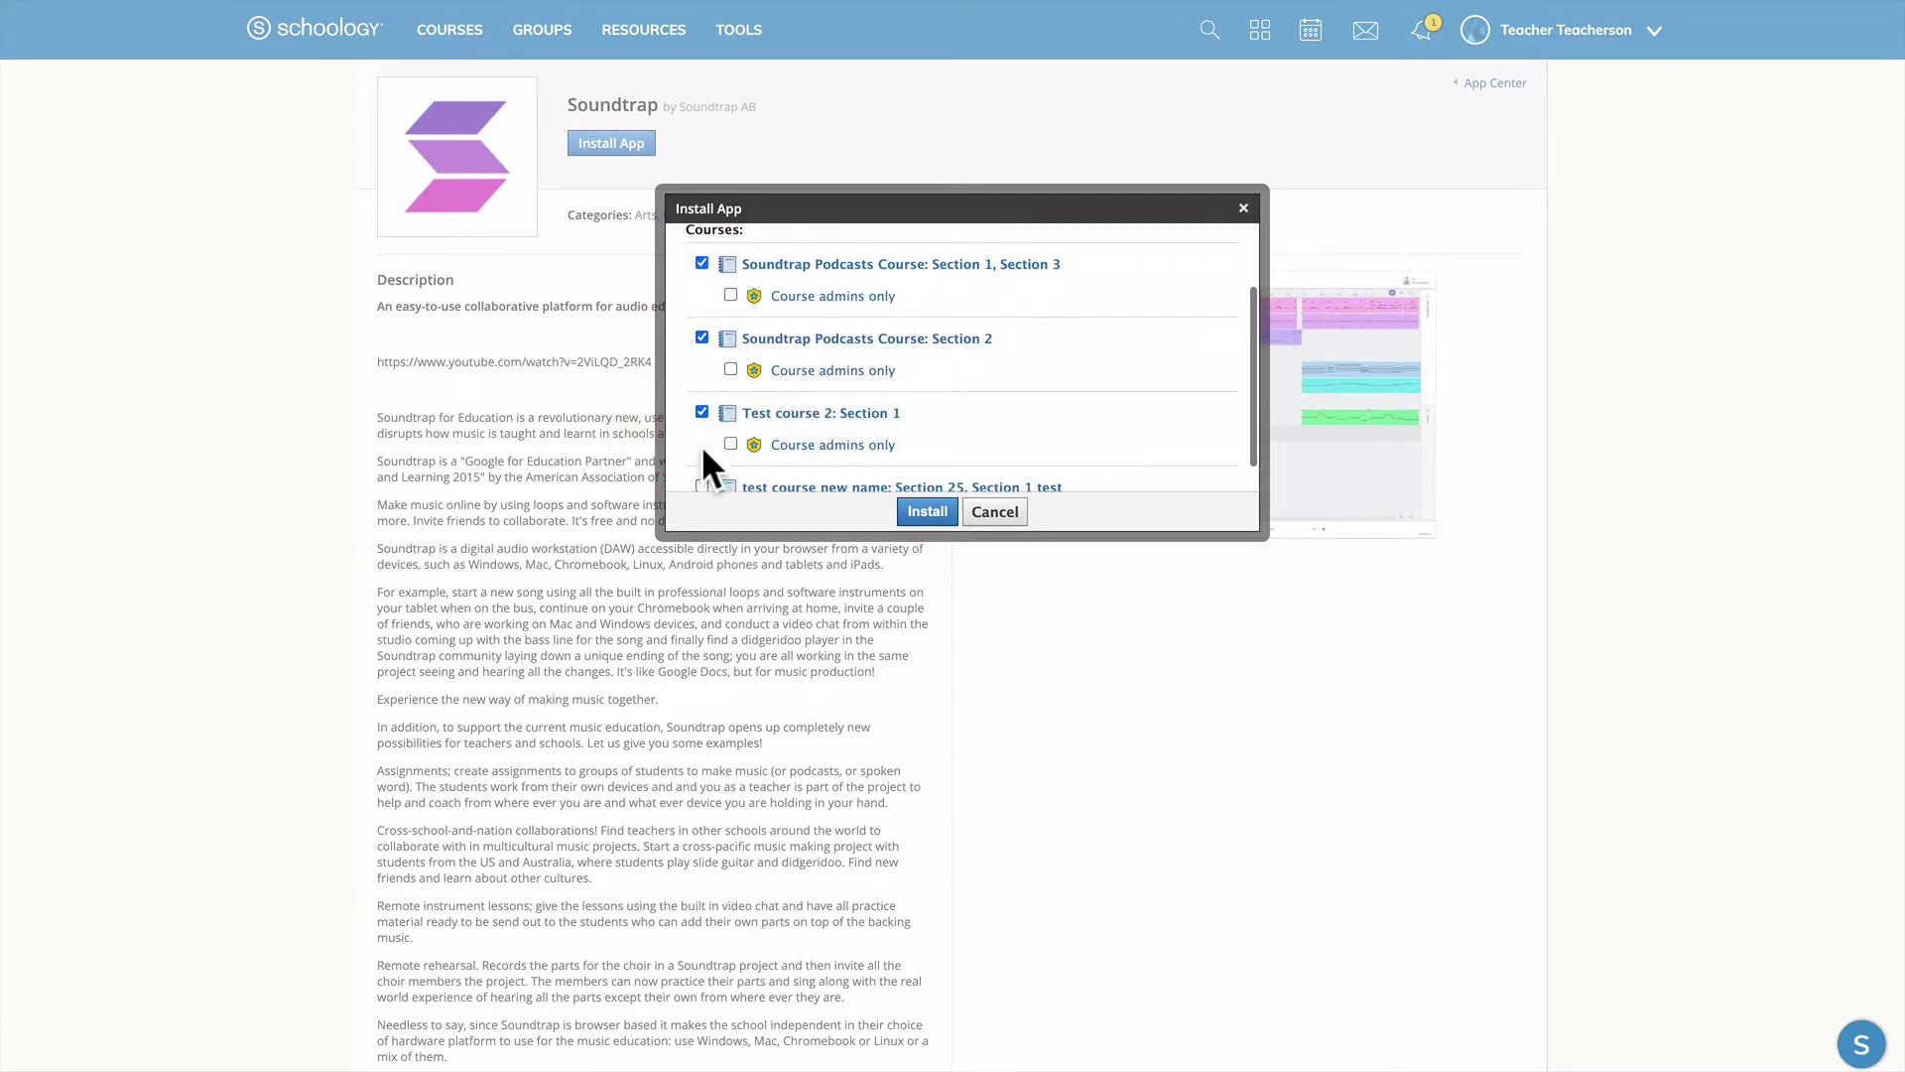
{"action": "scroll", "coordinate": [702, 445], "scroll_direction": "down", "scroll_amount": 1}
{"action": "left_click", "coordinate": [701, 454]}
{"action": "scroll", "coordinate": [701, 442], "scroll_direction": "down", "scroll_amount": 1}
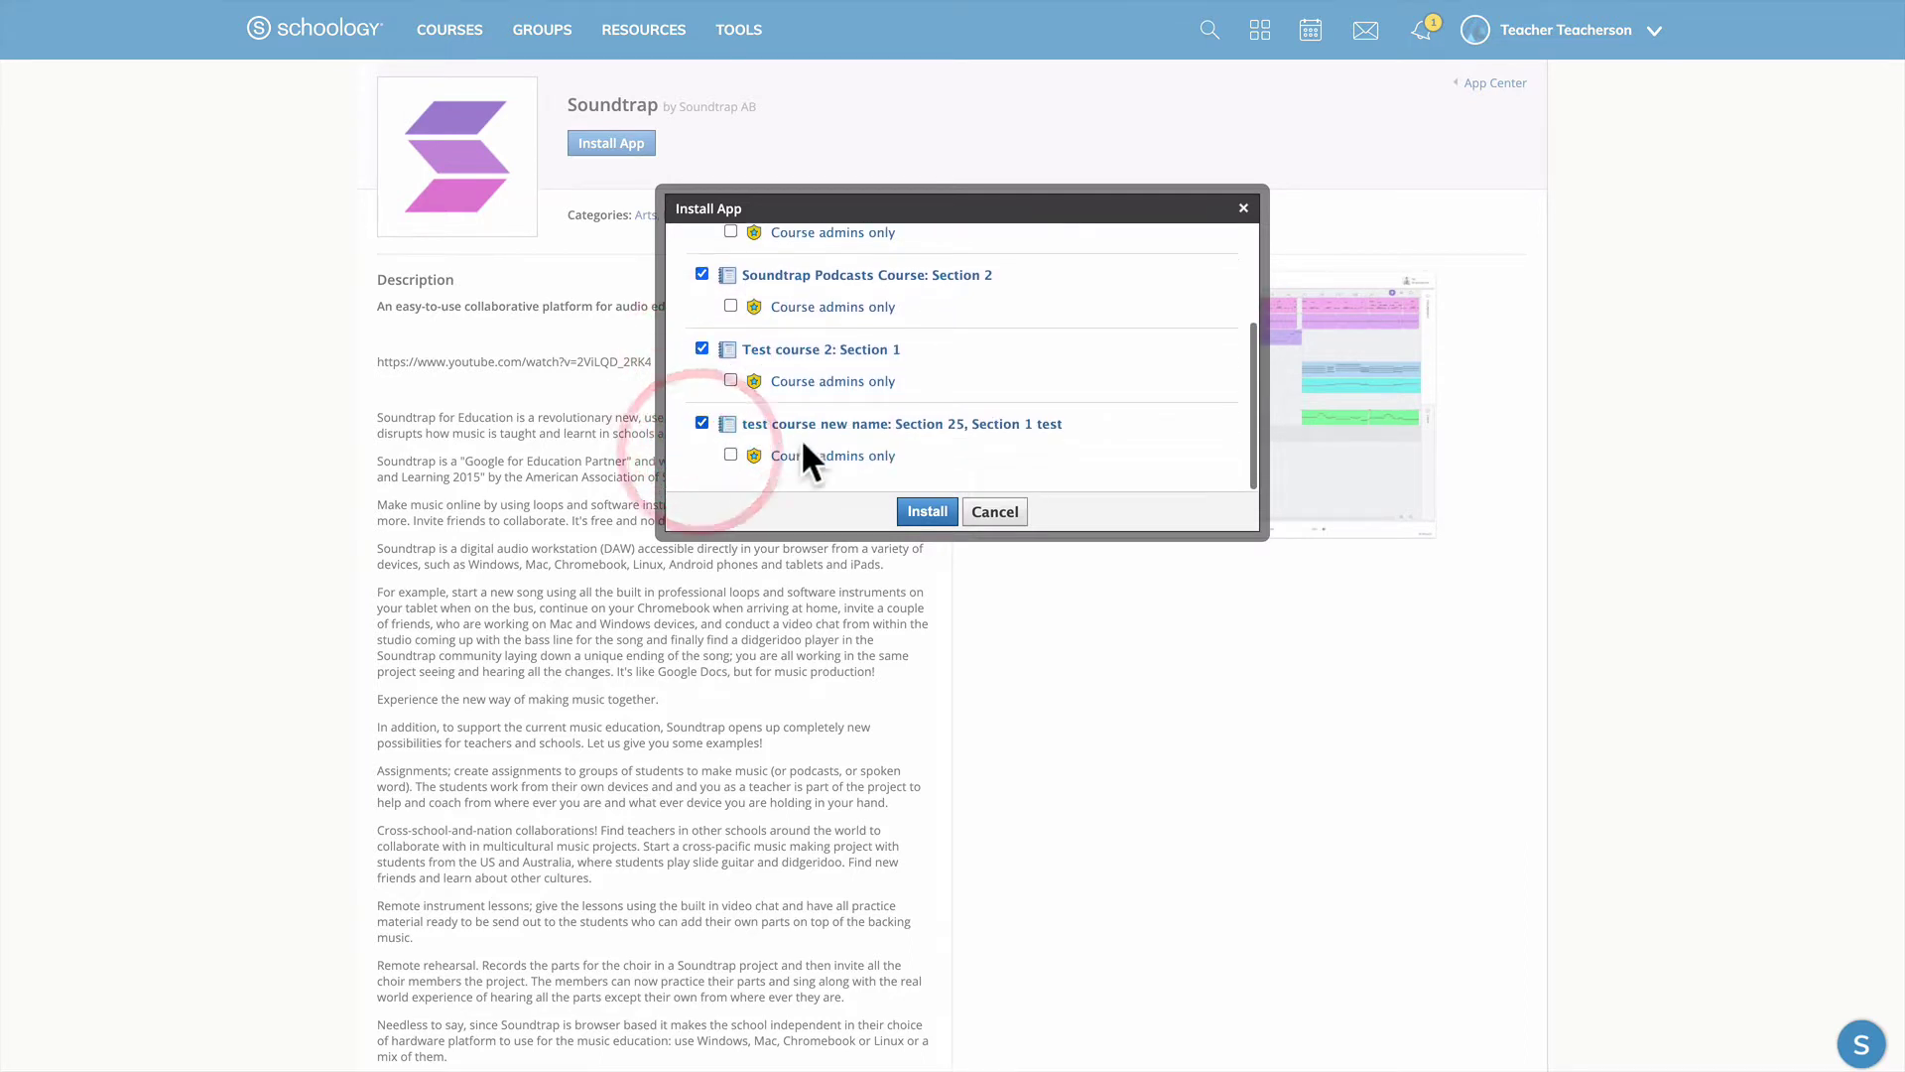
{"action": "left_click", "coordinate": [926, 510]}
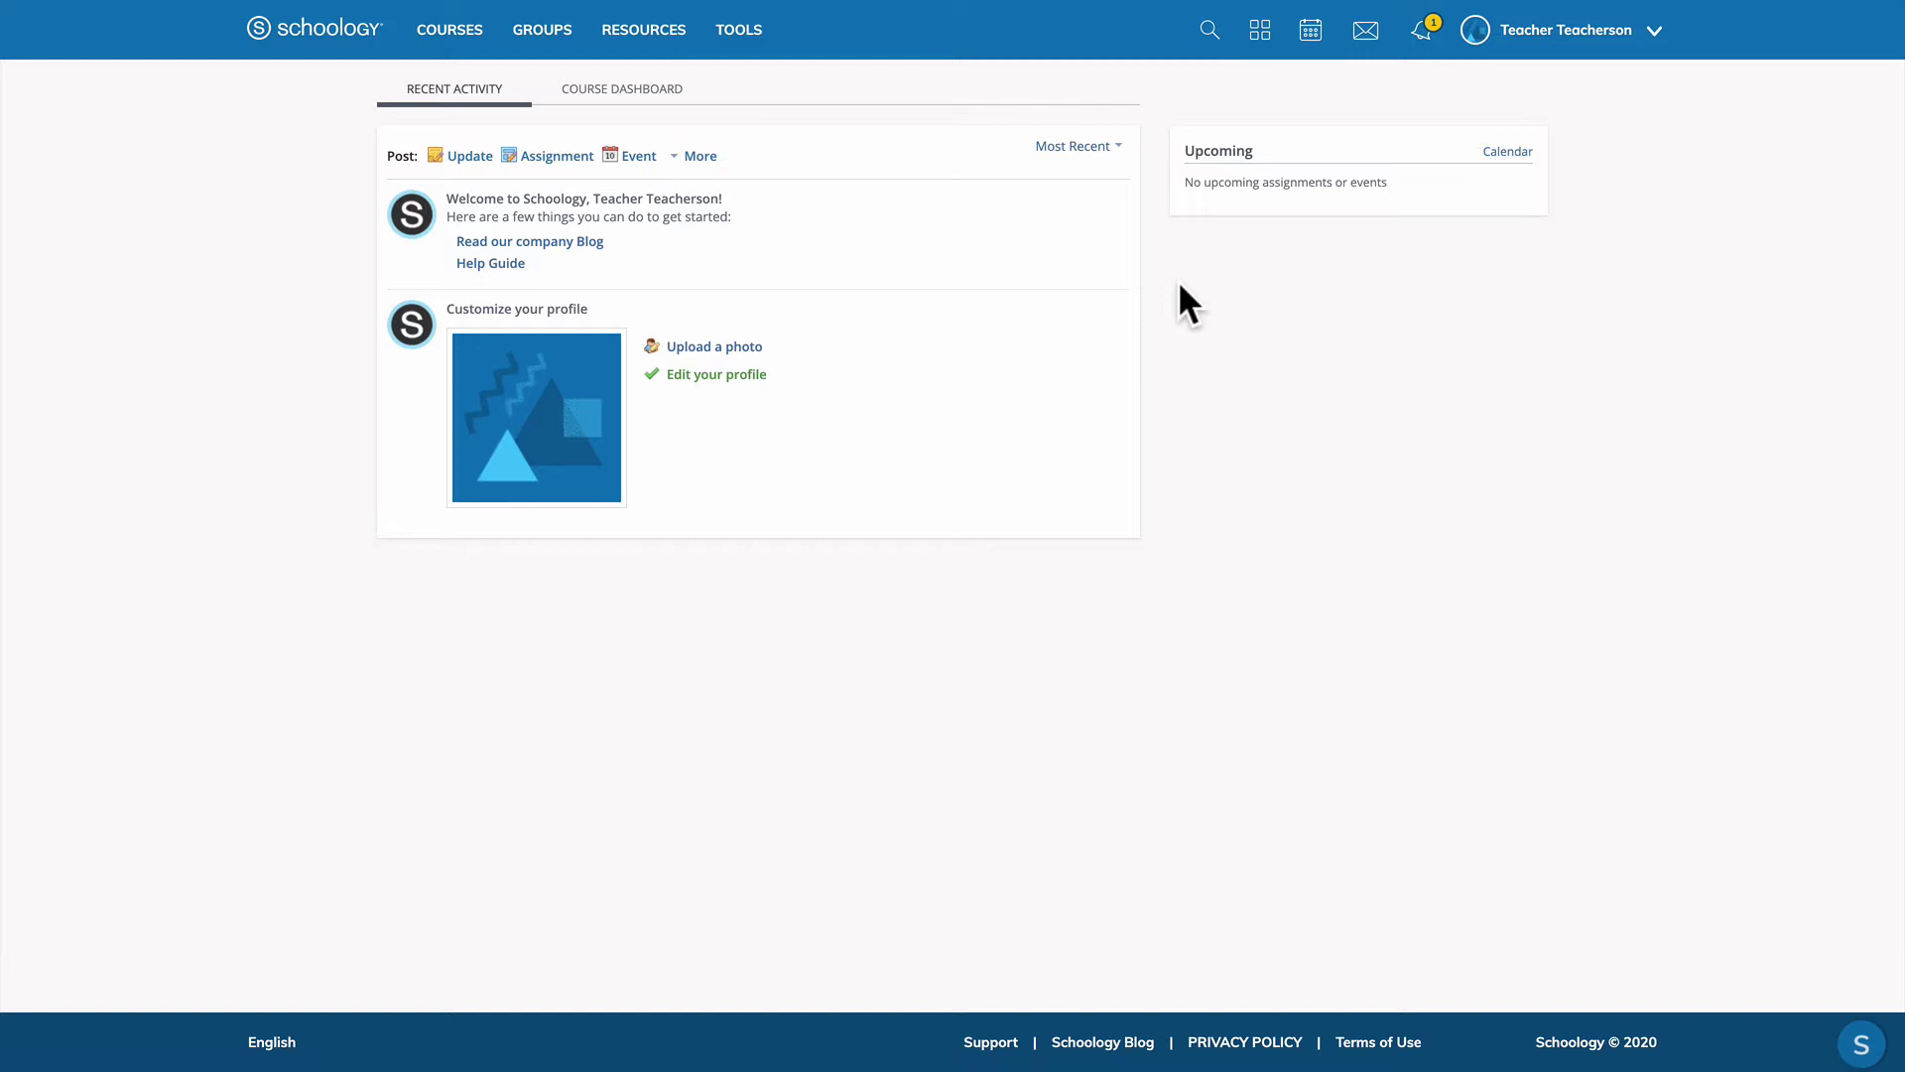
Launch the installed Soundtrap app from Schoology
{"action": "left_click", "coordinate": [1262, 33]}
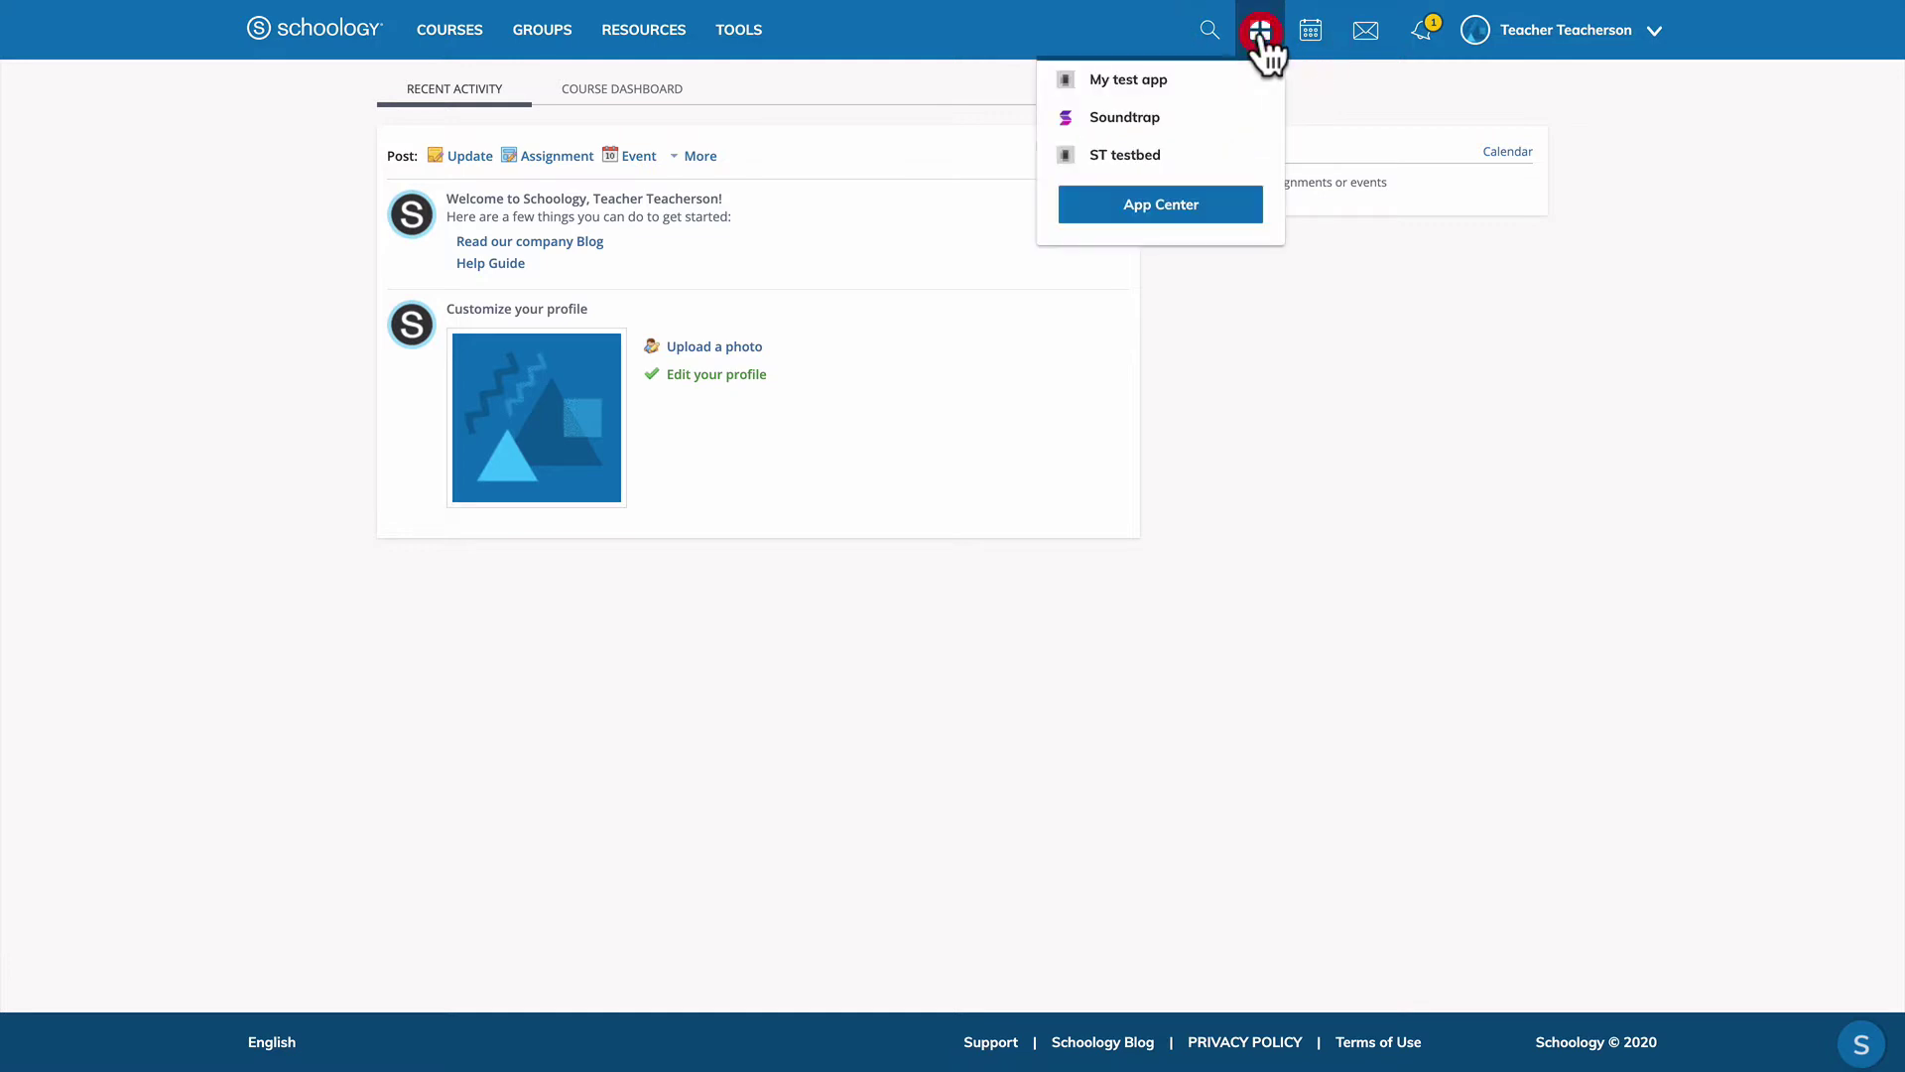
{"action": "left_click", "coordinate": [1091, 121]}
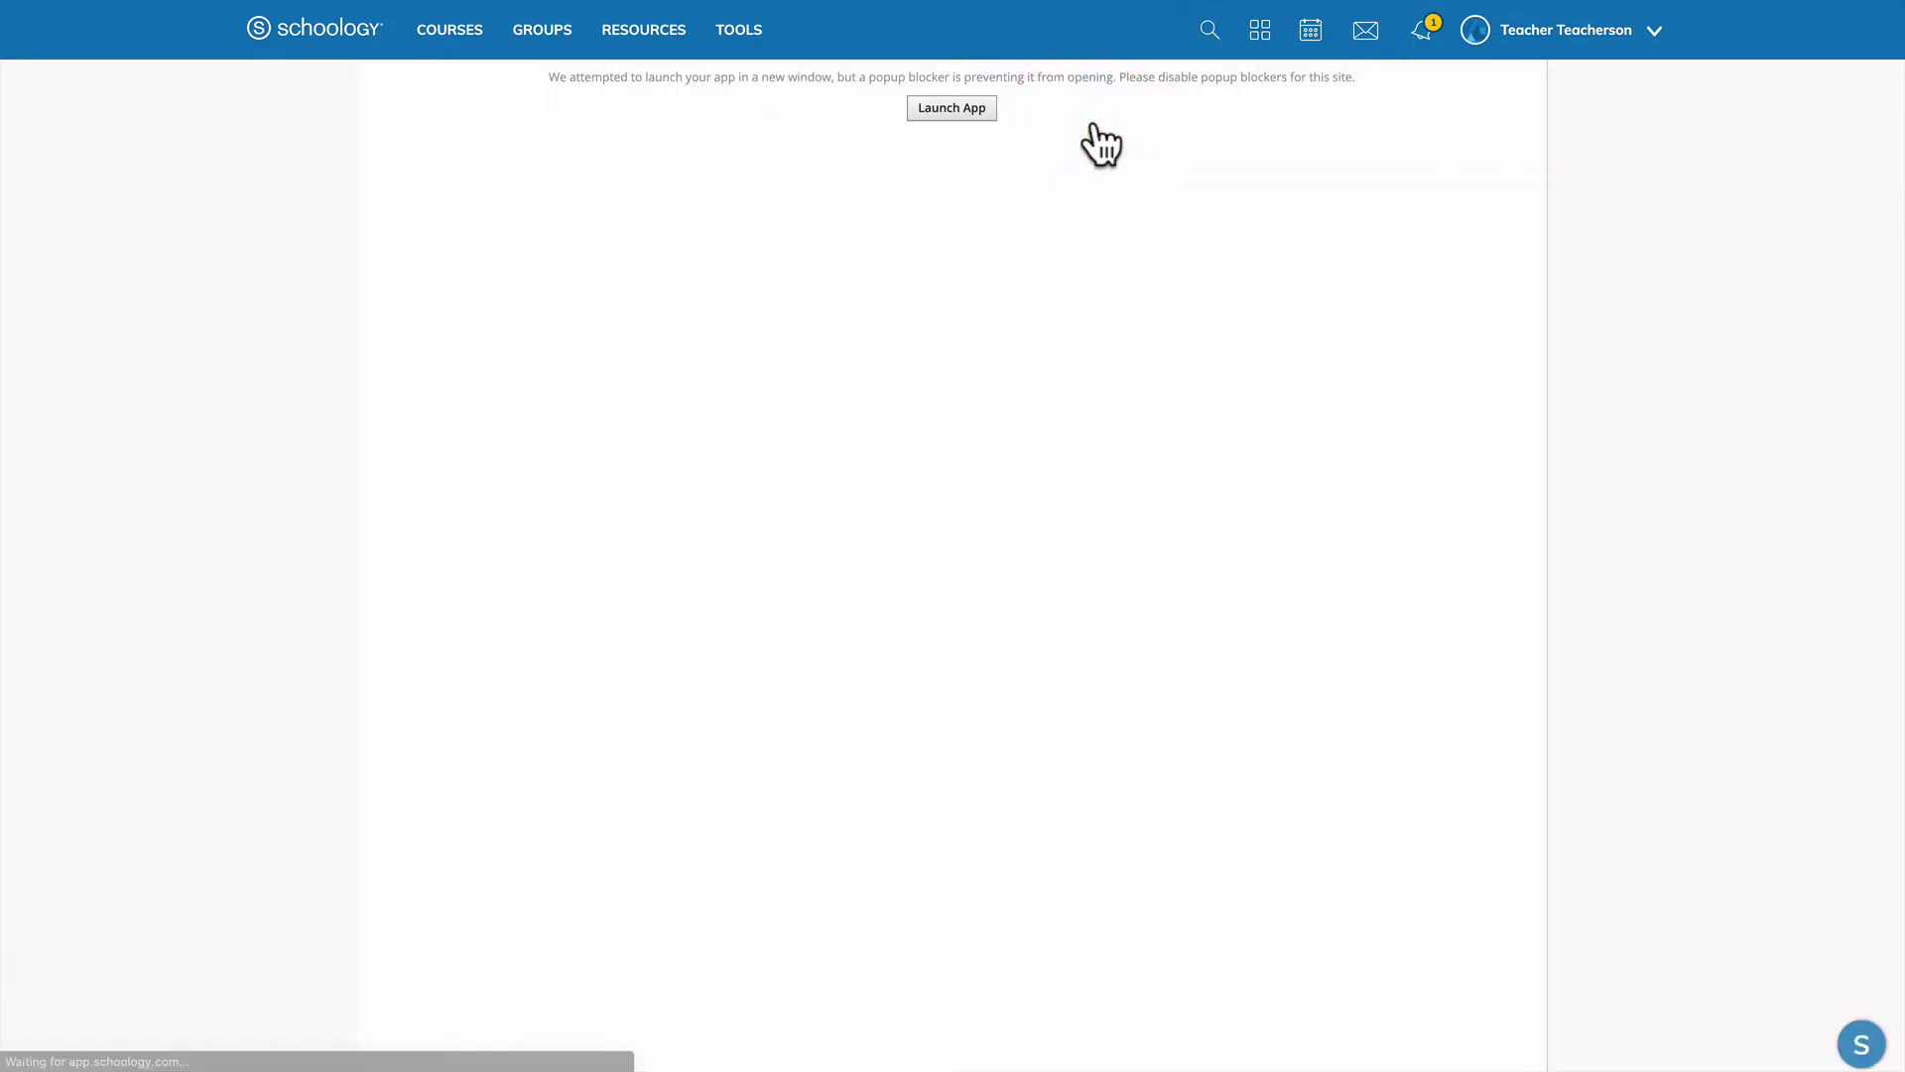
{"action": "left_click", "coordinate": [943, 111]}
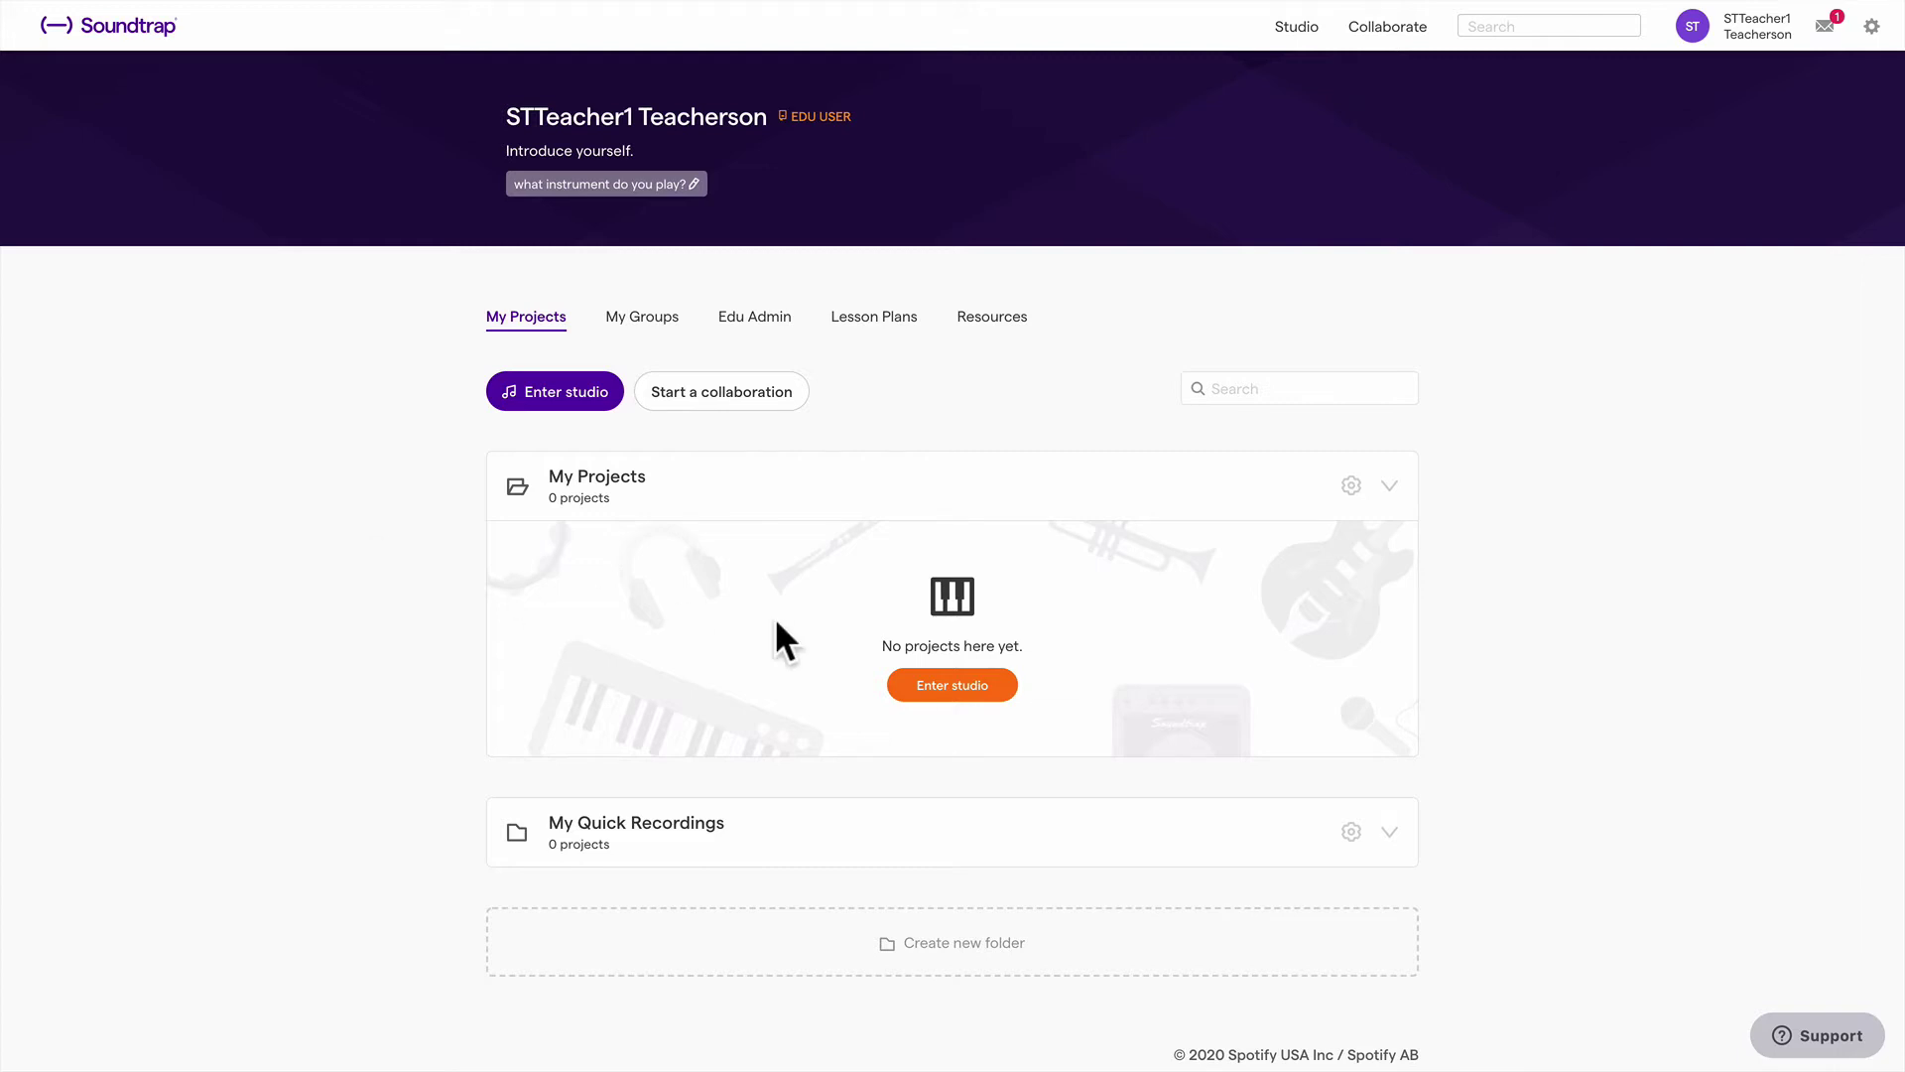
Create a new music project in the Soundtrap studio and dismiss the Patterns Beatmaker promotion
{"action": "left_click", "coordinate": [951, 707]}
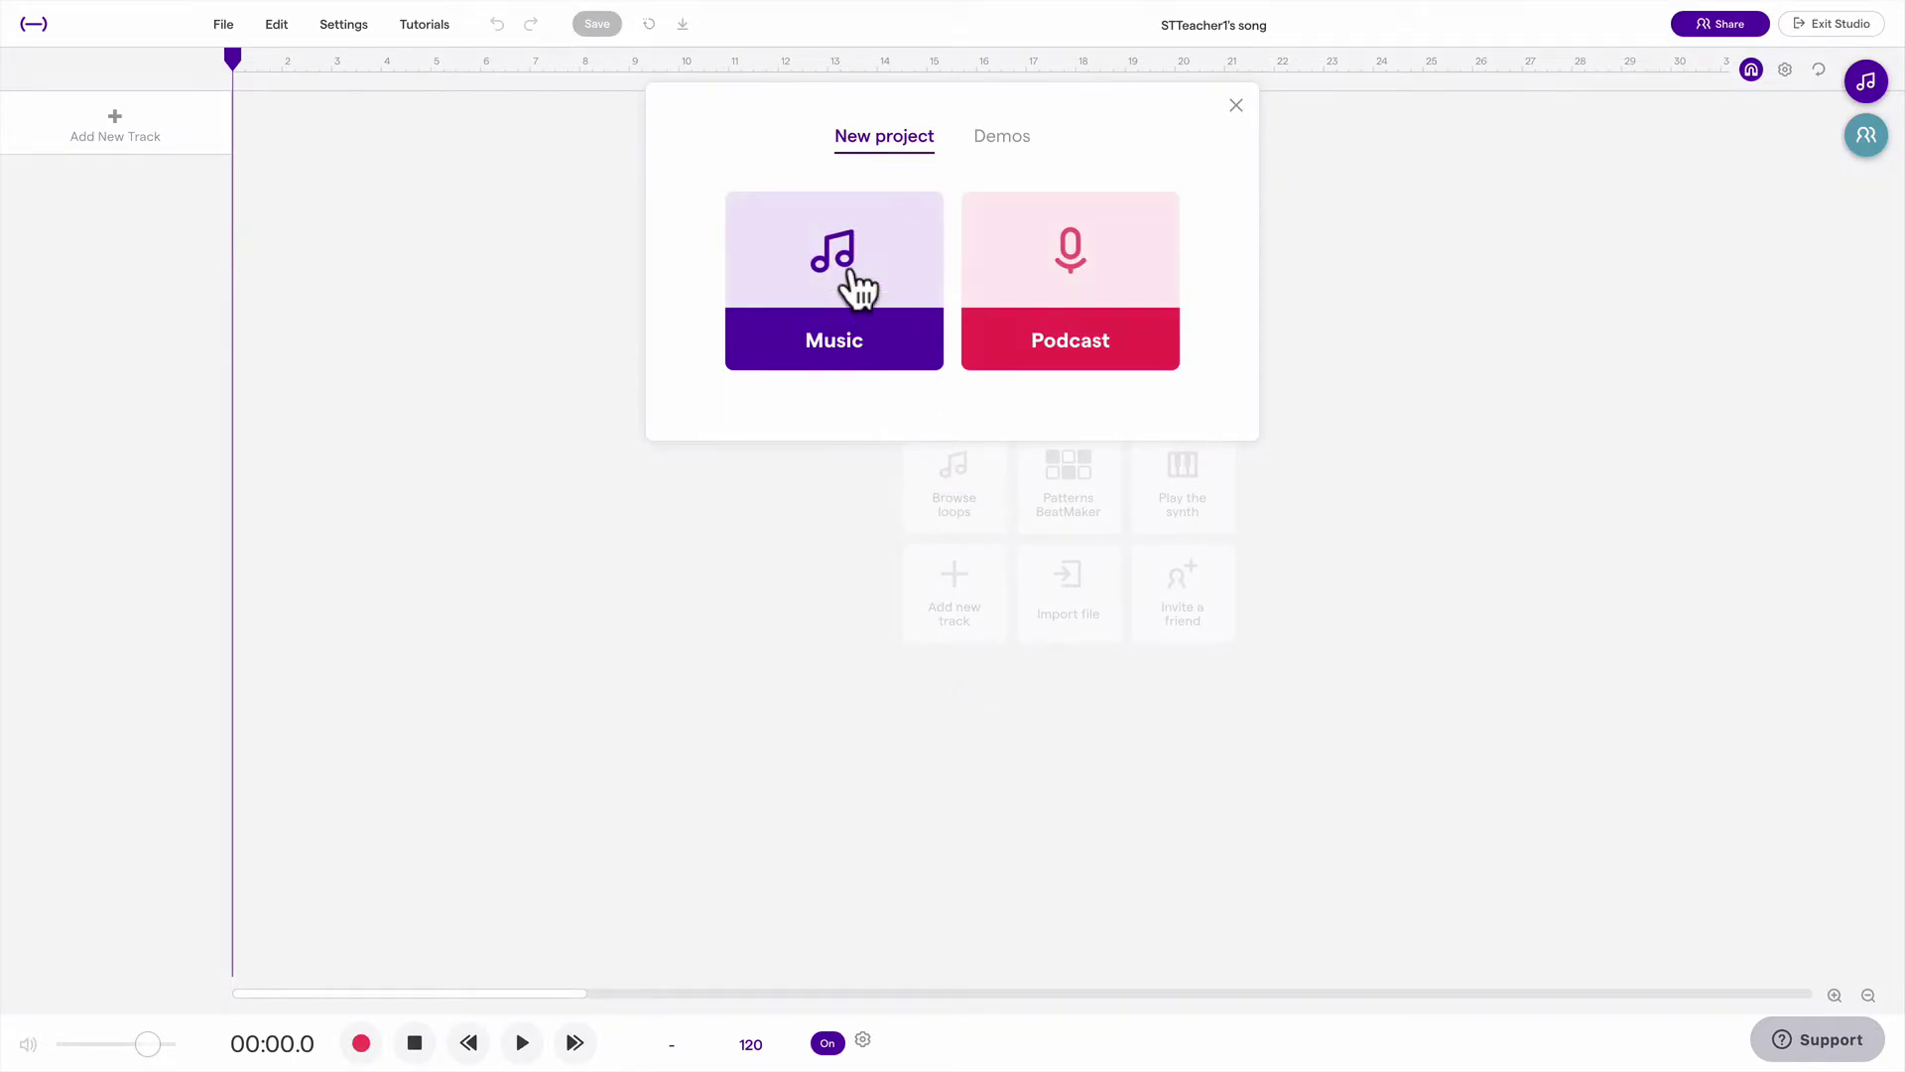
{"action": "left_click", "coordinate": [851, 284]}
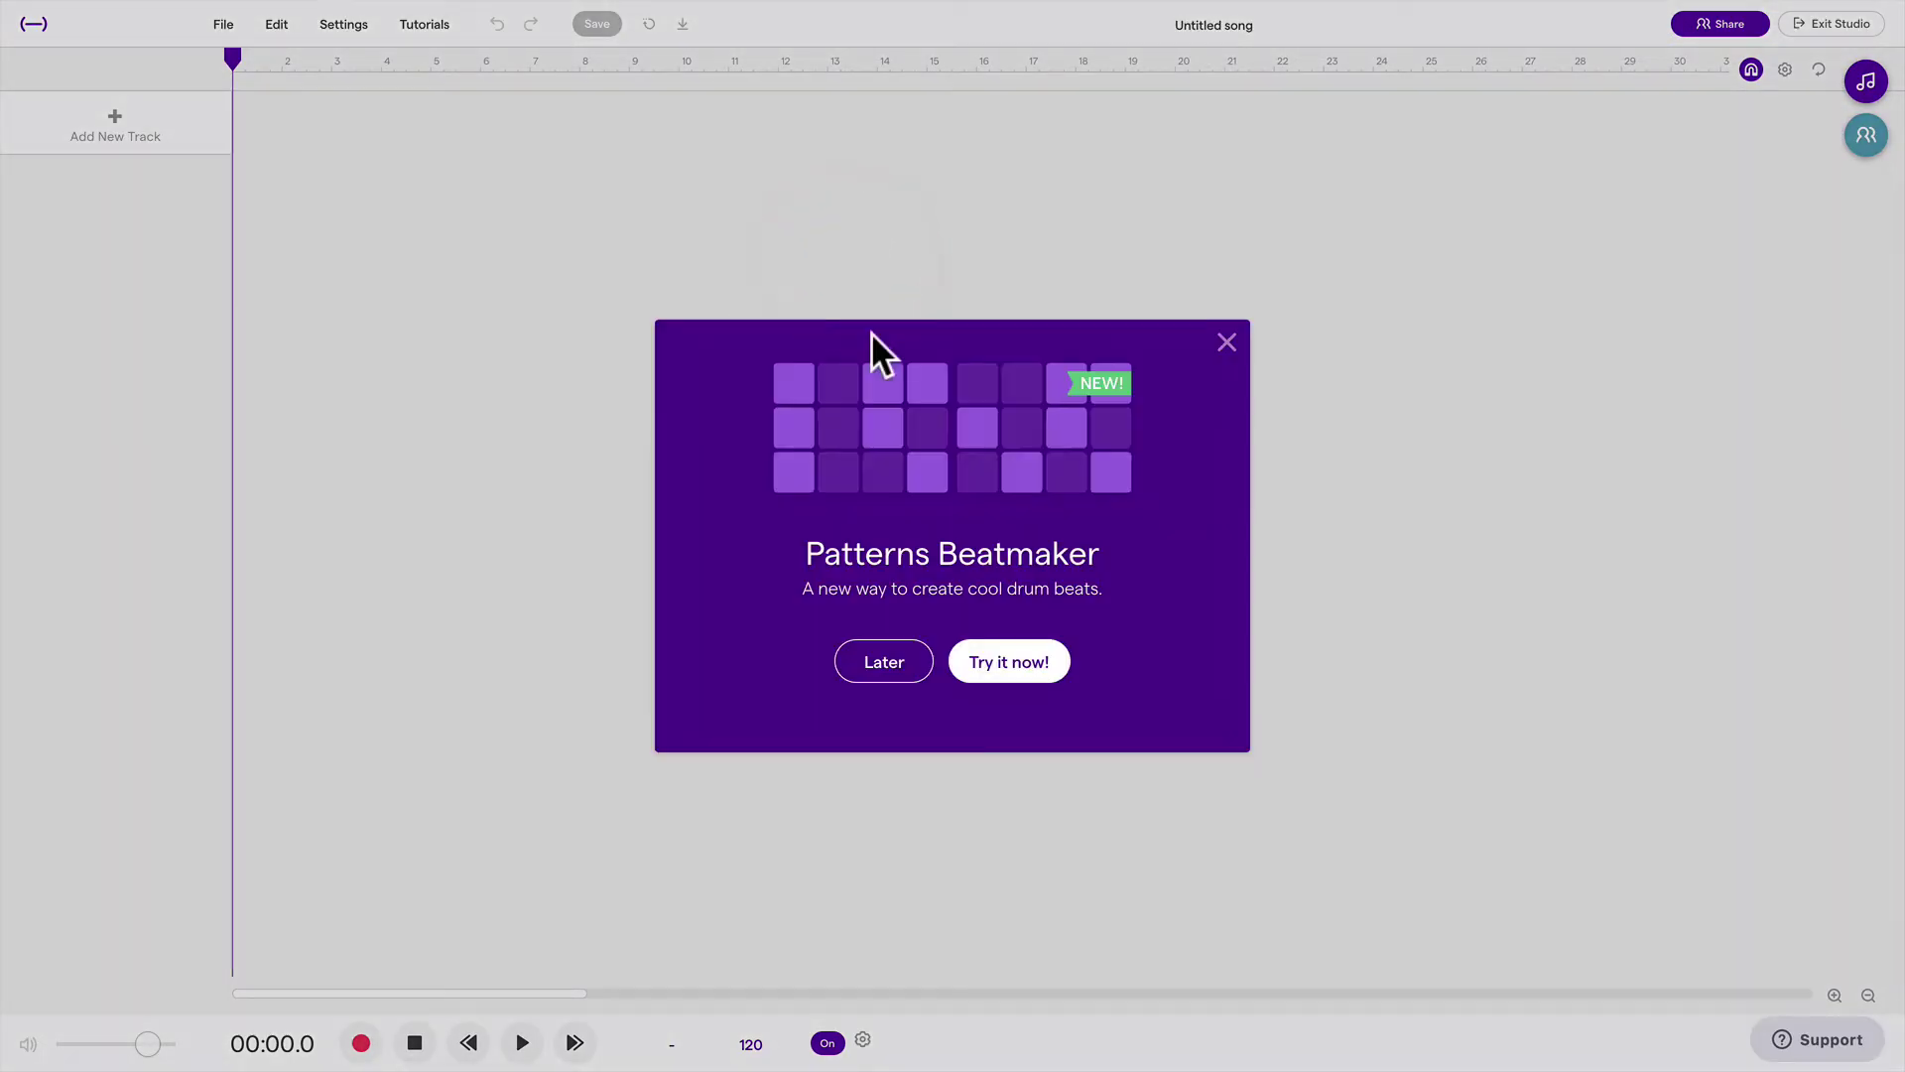
{"action": "left_click", "coordinate": [1305, 213]}
Rename the project as Assignment One, save it and exit the studio
{"action": "left_click", "coordinate": [1226, 26]}
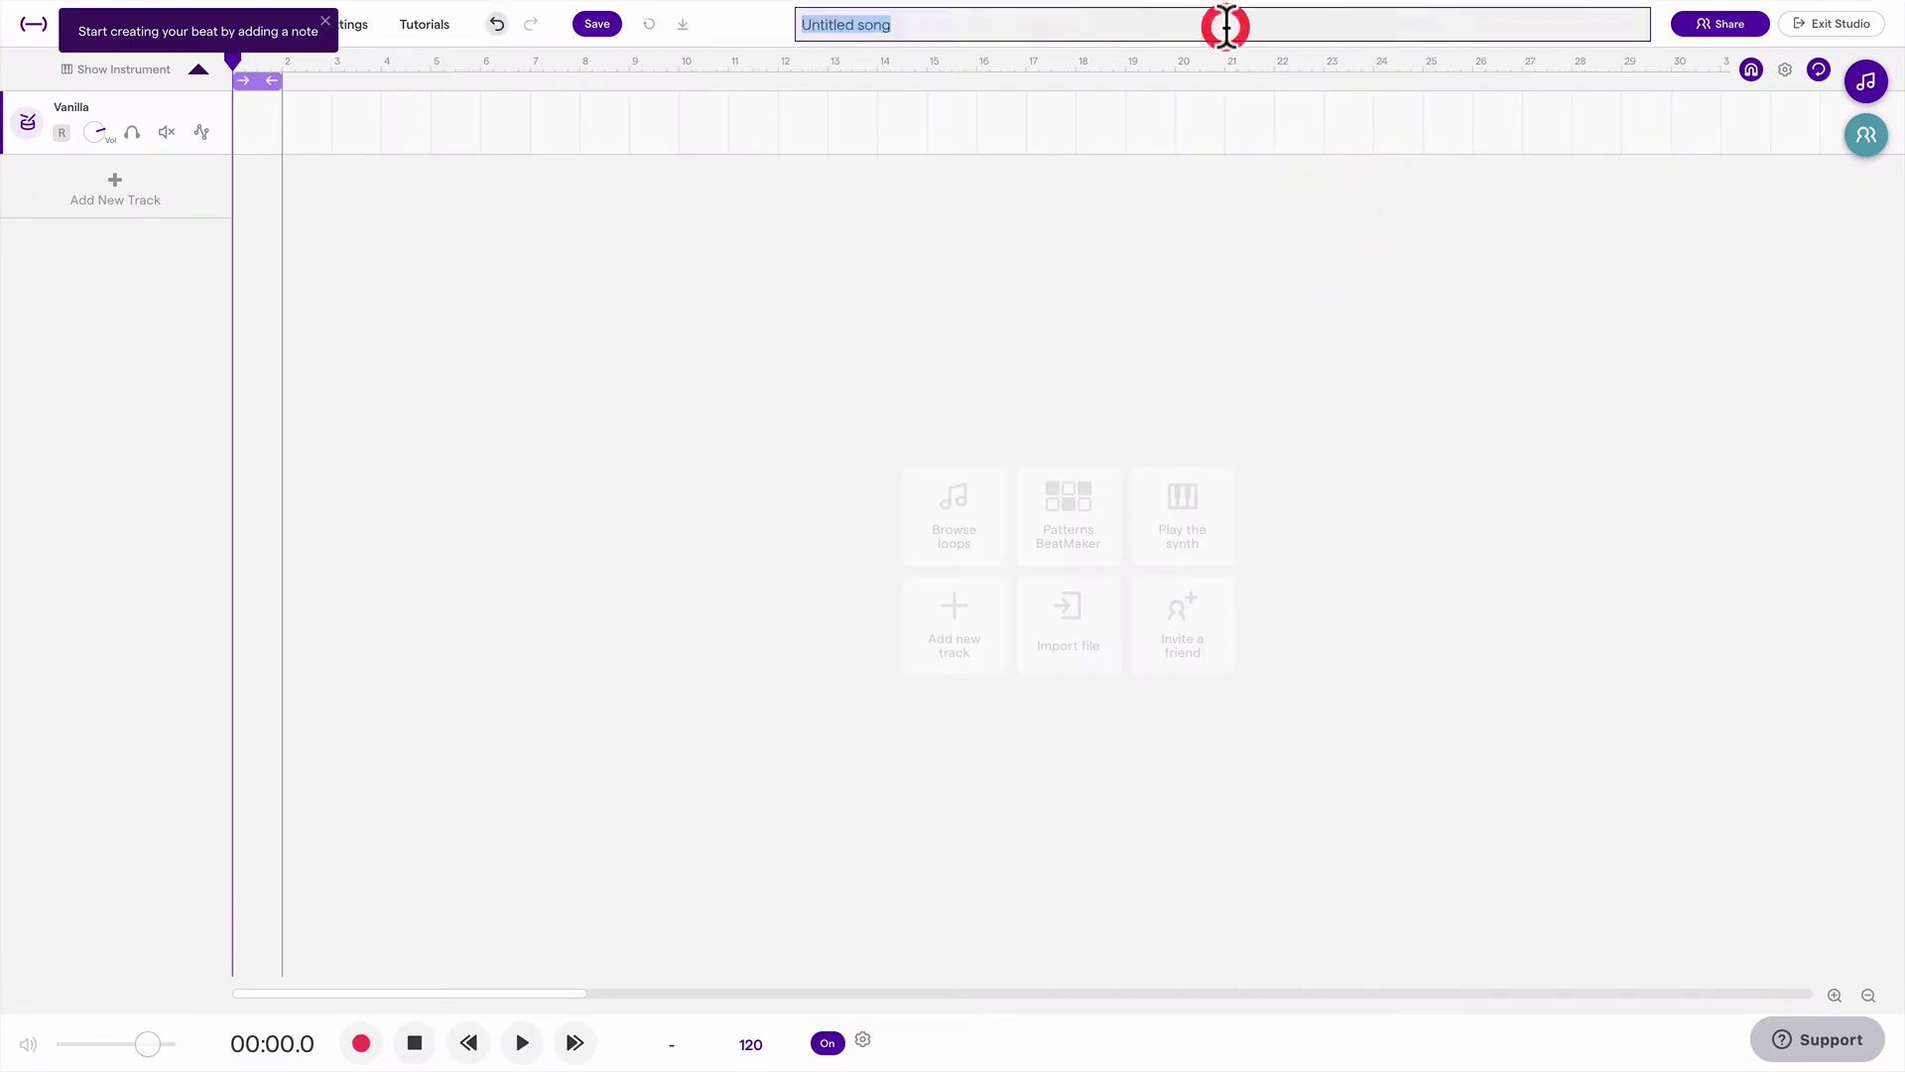
{"action": "type", "text": "Assignment "}
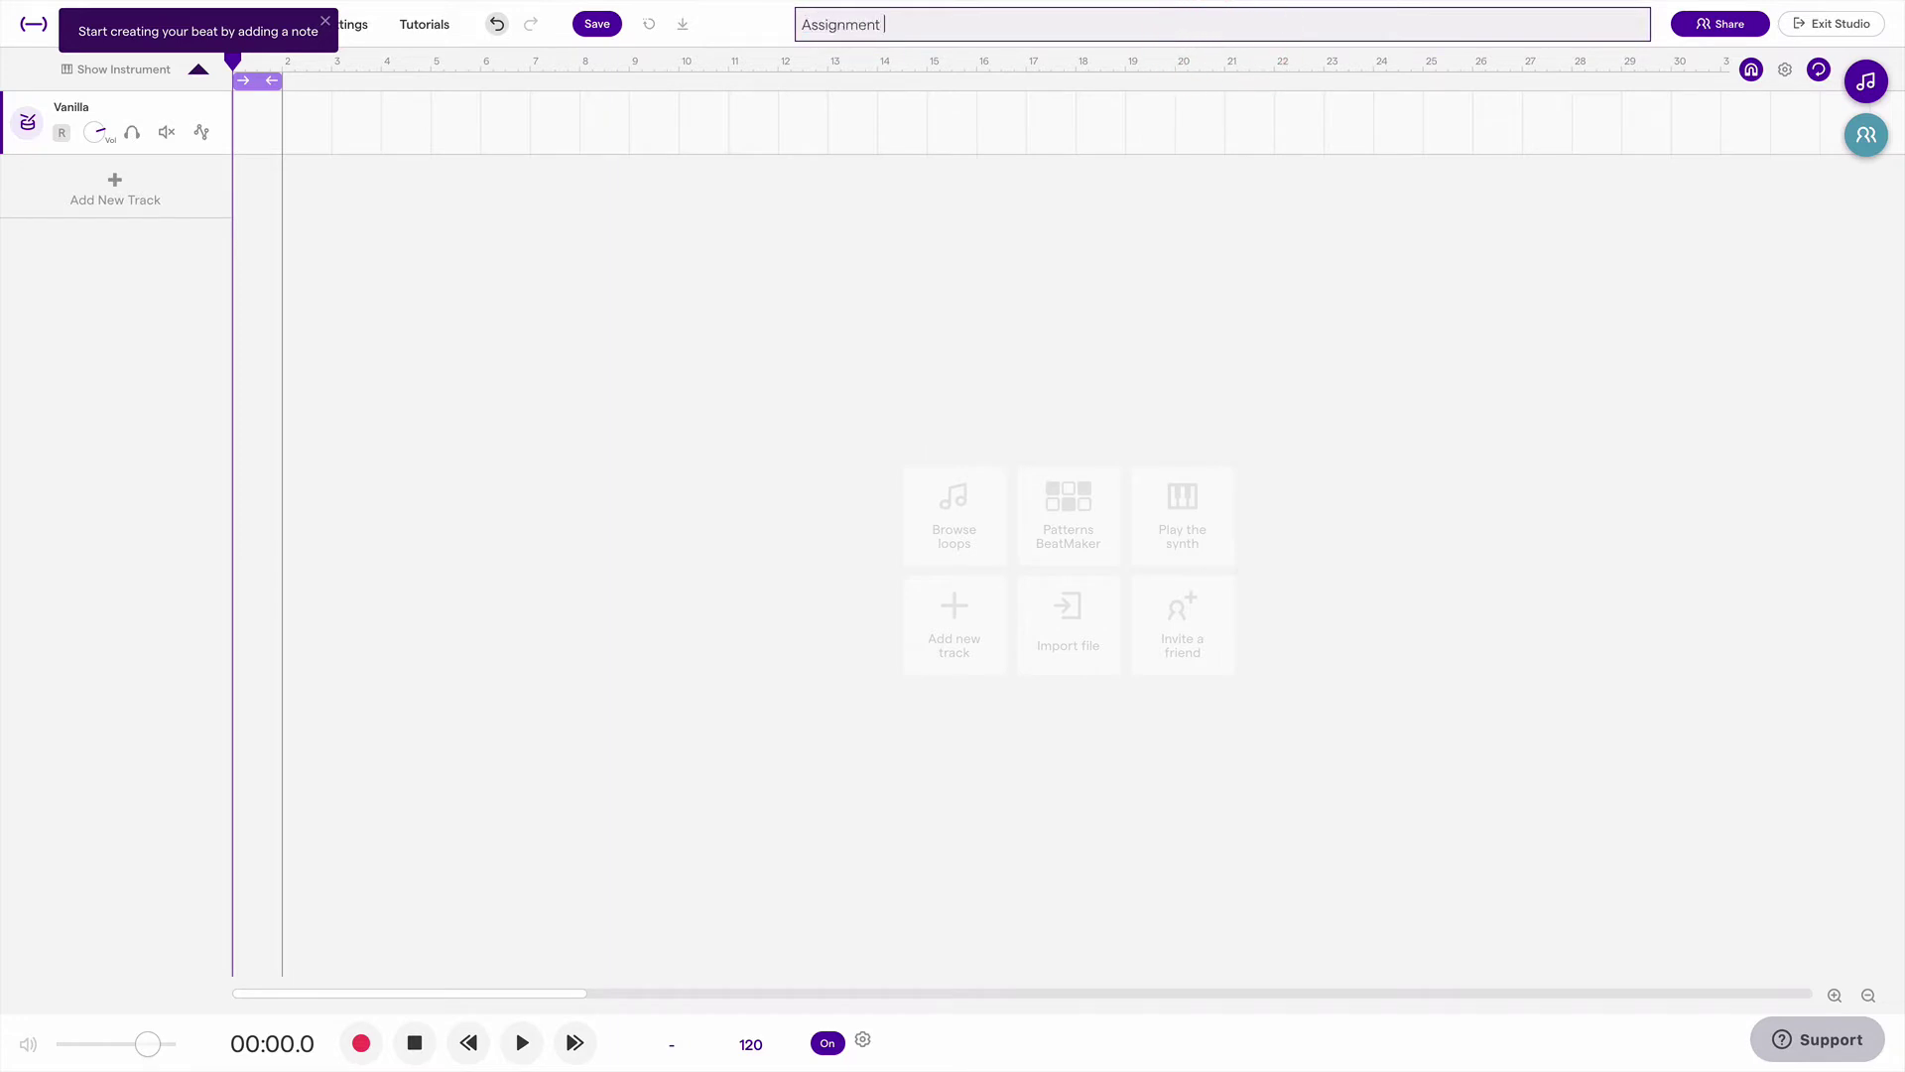
{"action": "type", "text": "One"}
{"action": "key", "text": "Return"}
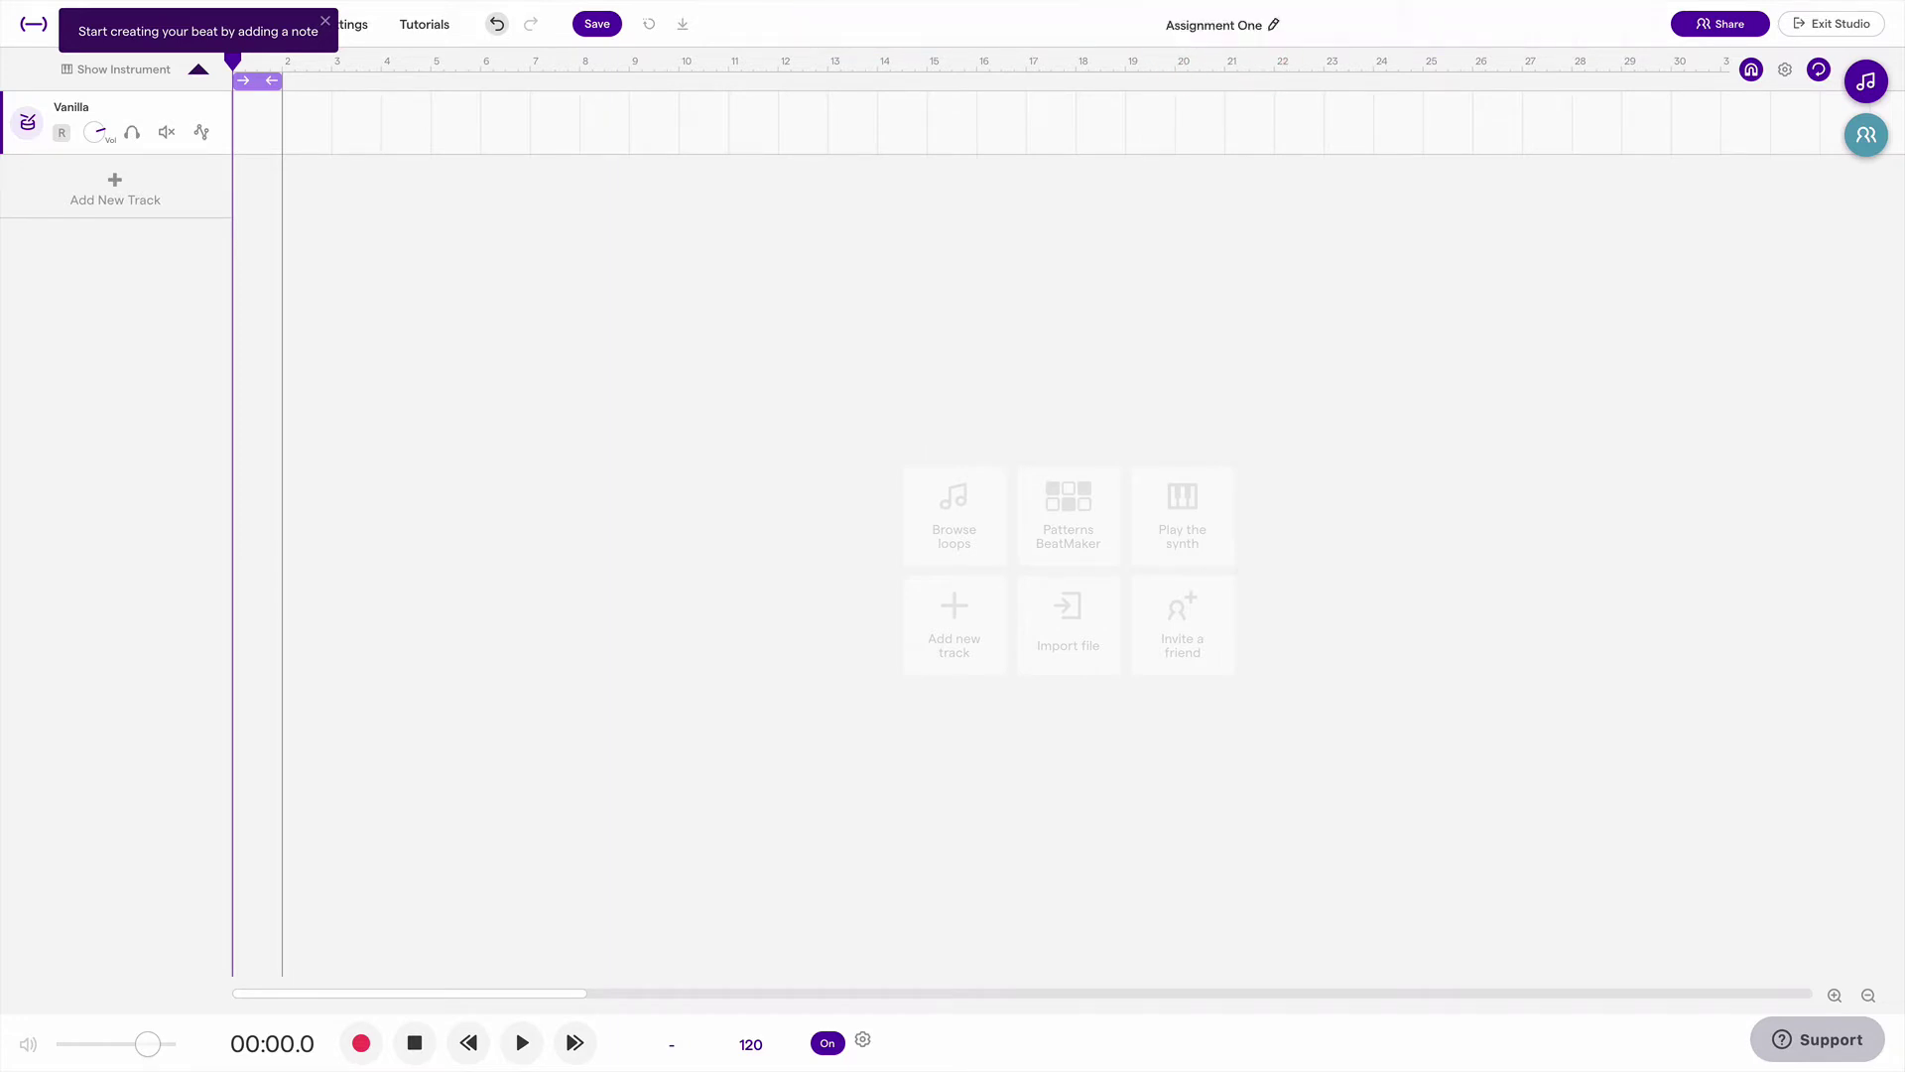
{"action": "left_click", "coordinate": [602, 26]}
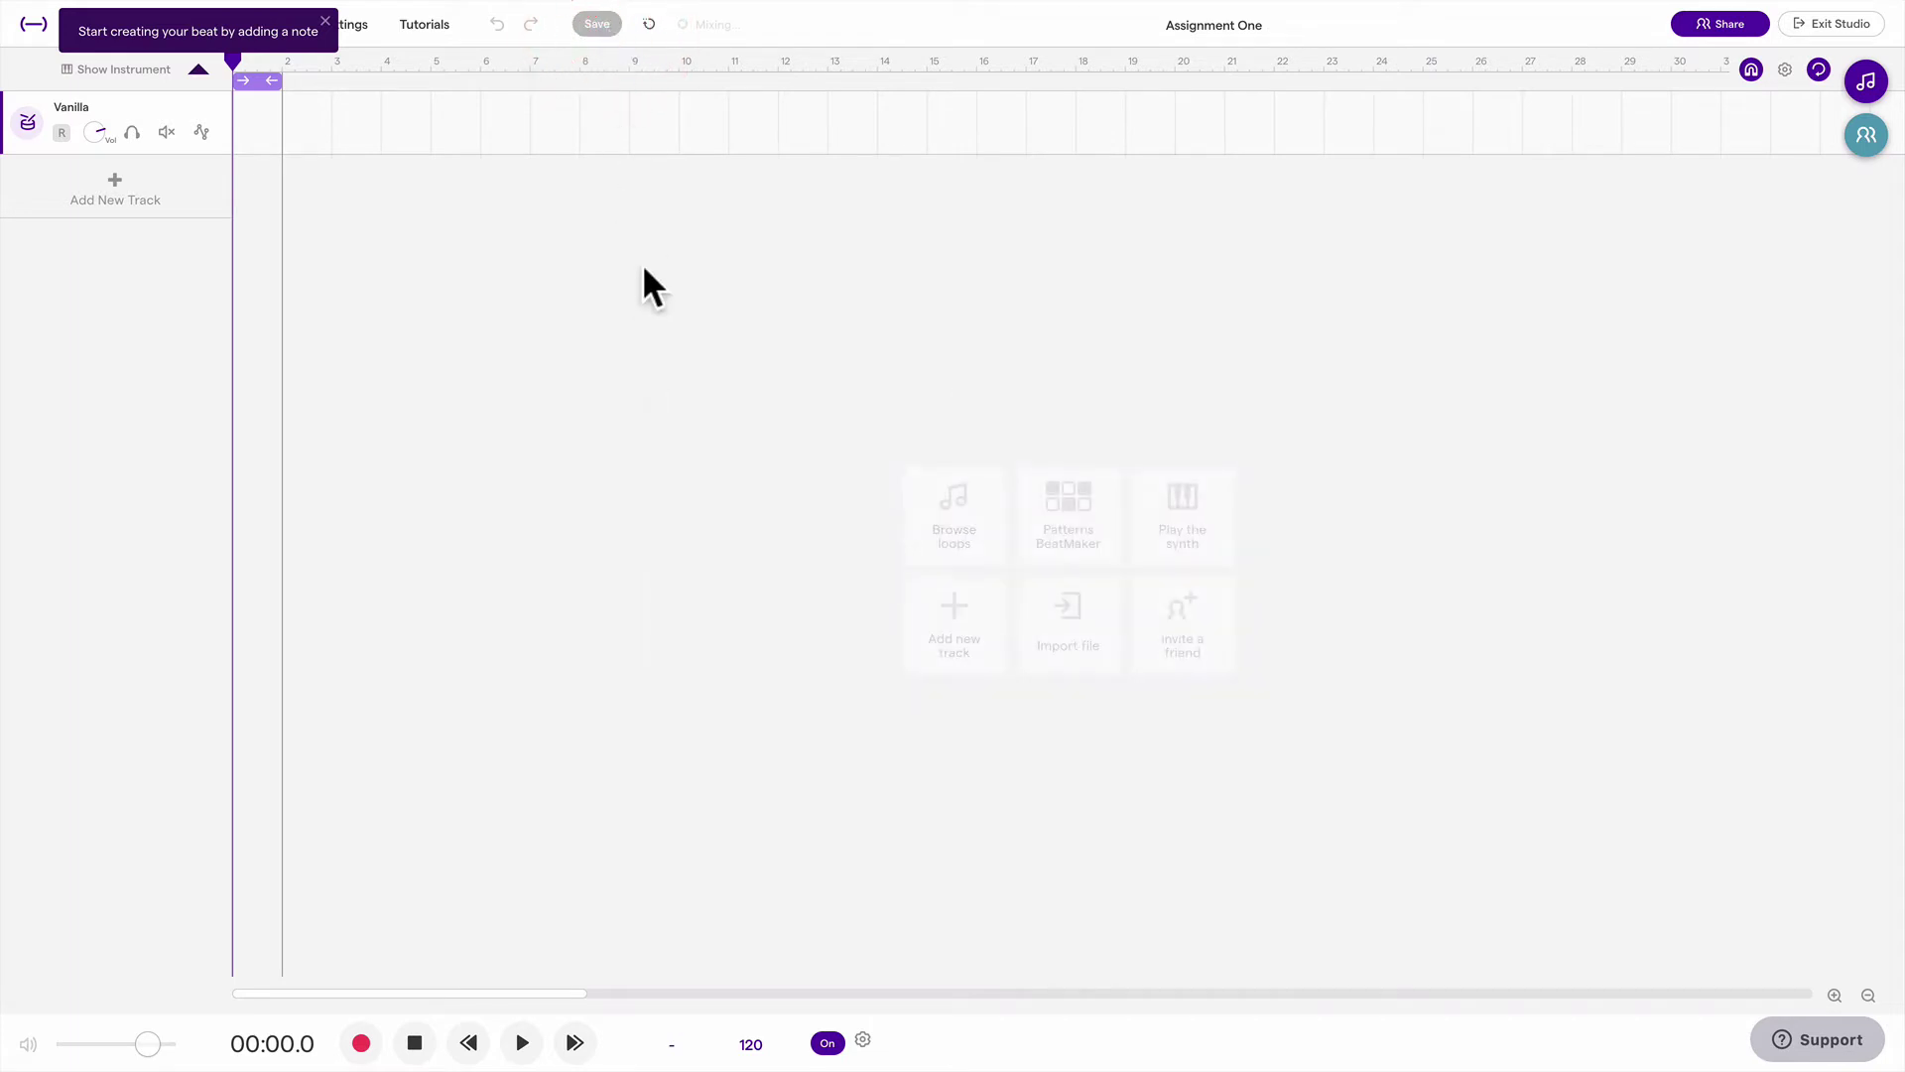
{"action": "left_click", "coordinate": [1840, 28]}
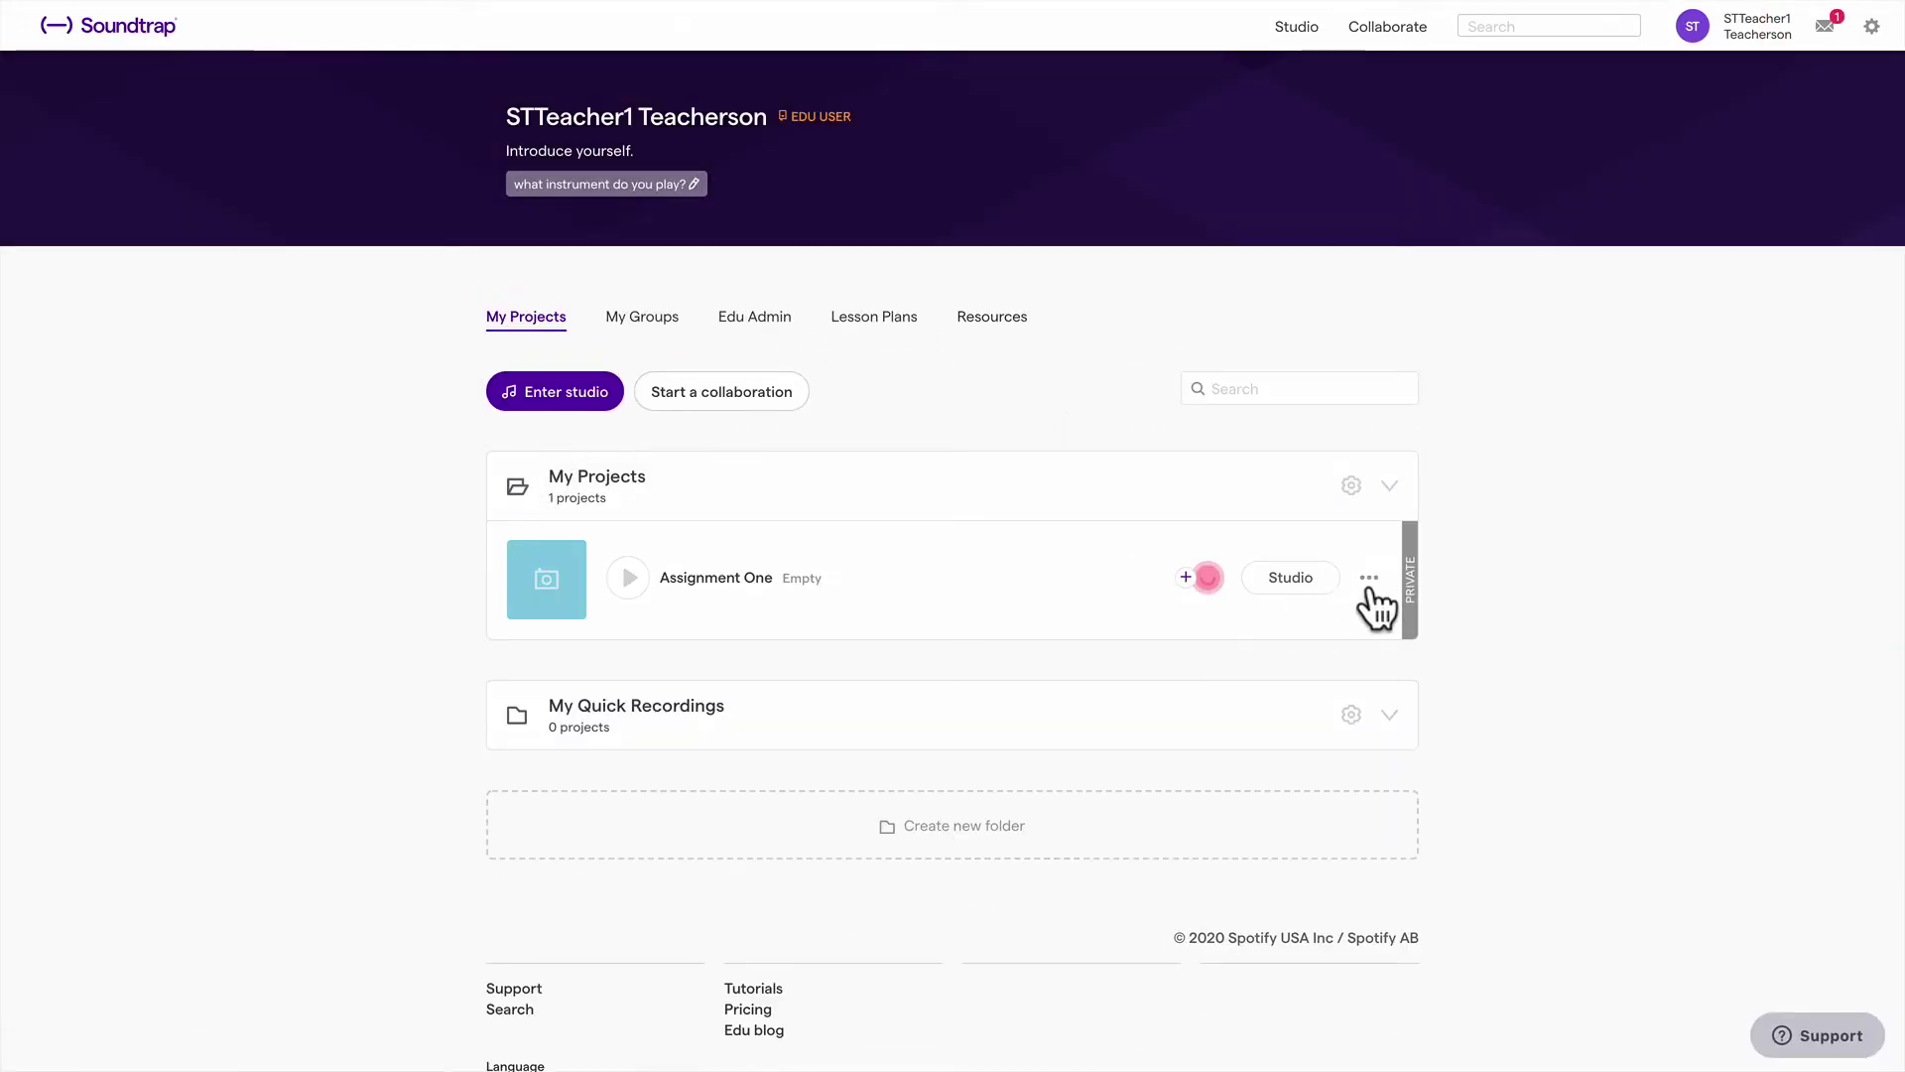
Create an assignment from the Assignment One project and copy its share link
{"action": "left_click", "coordinate": [1369, 579]}
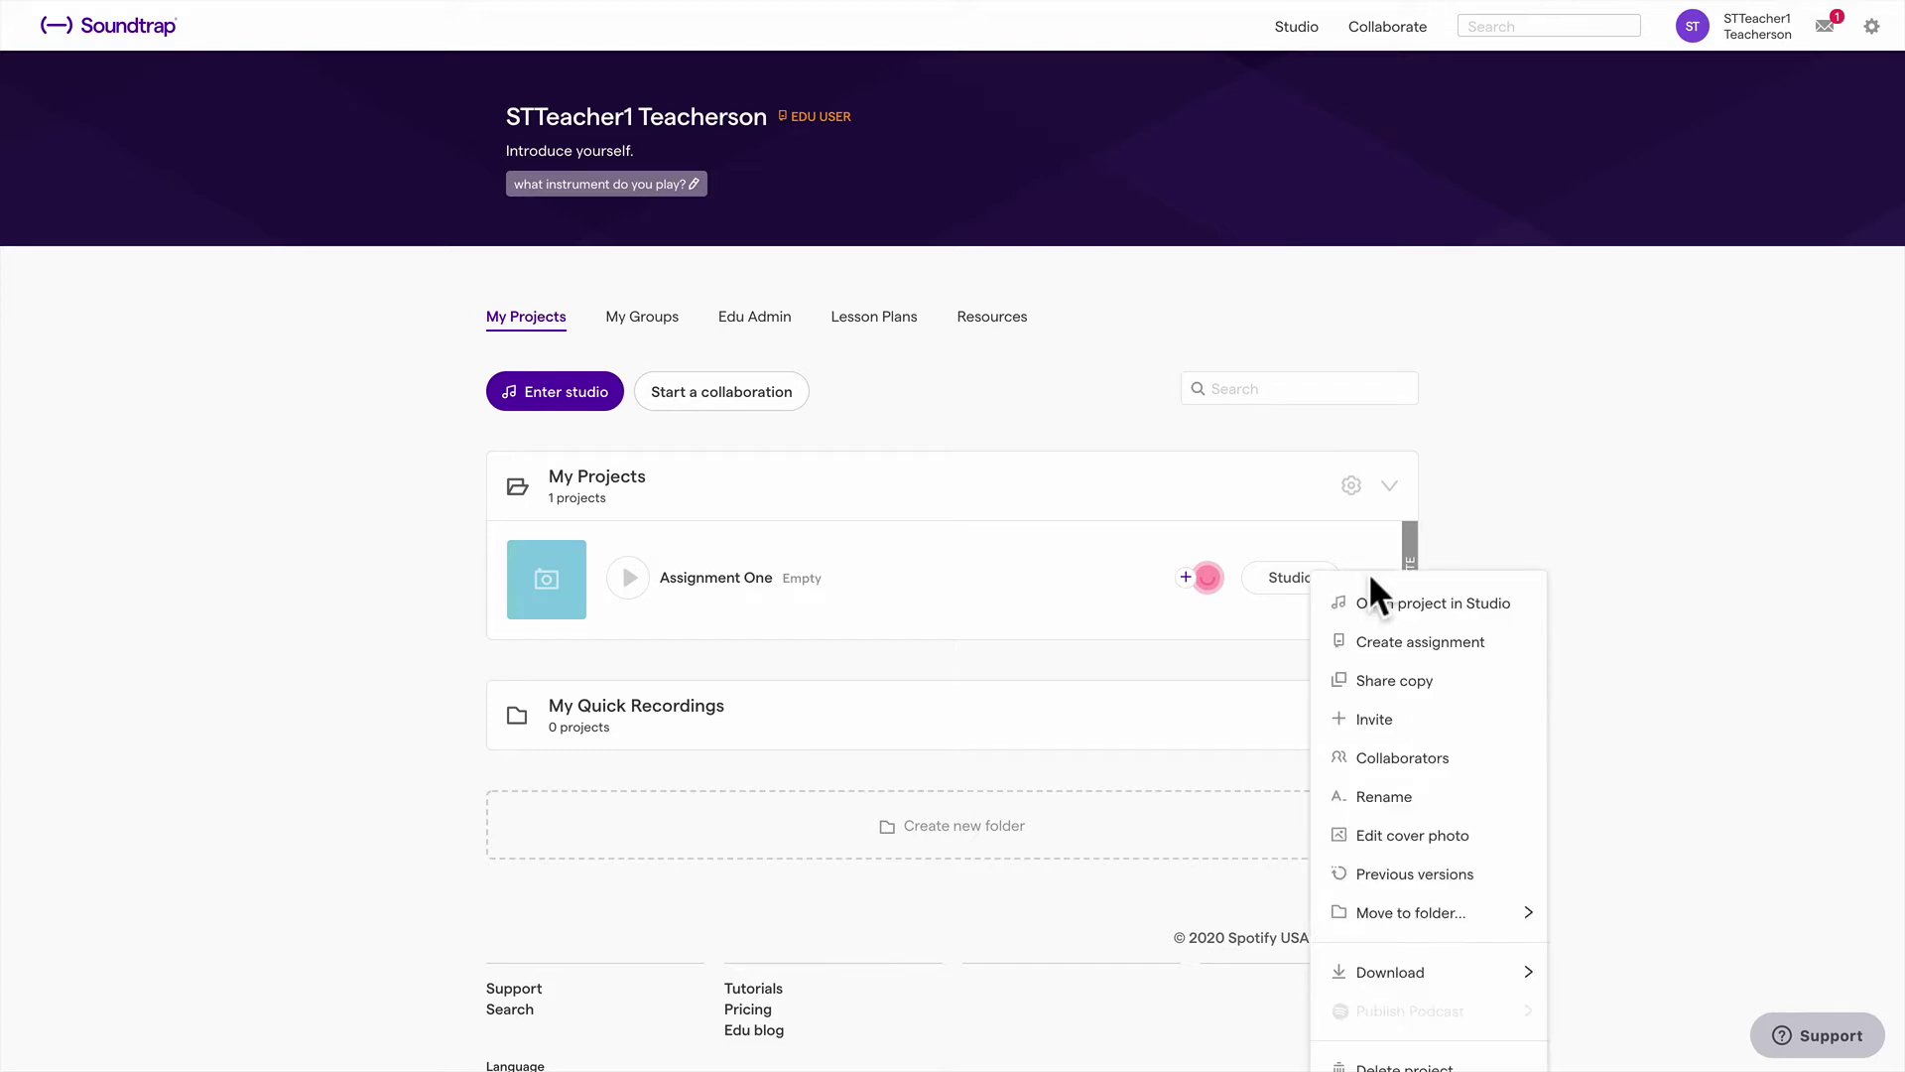
{"action": "left_click", "coordinate": [1374, 650]}
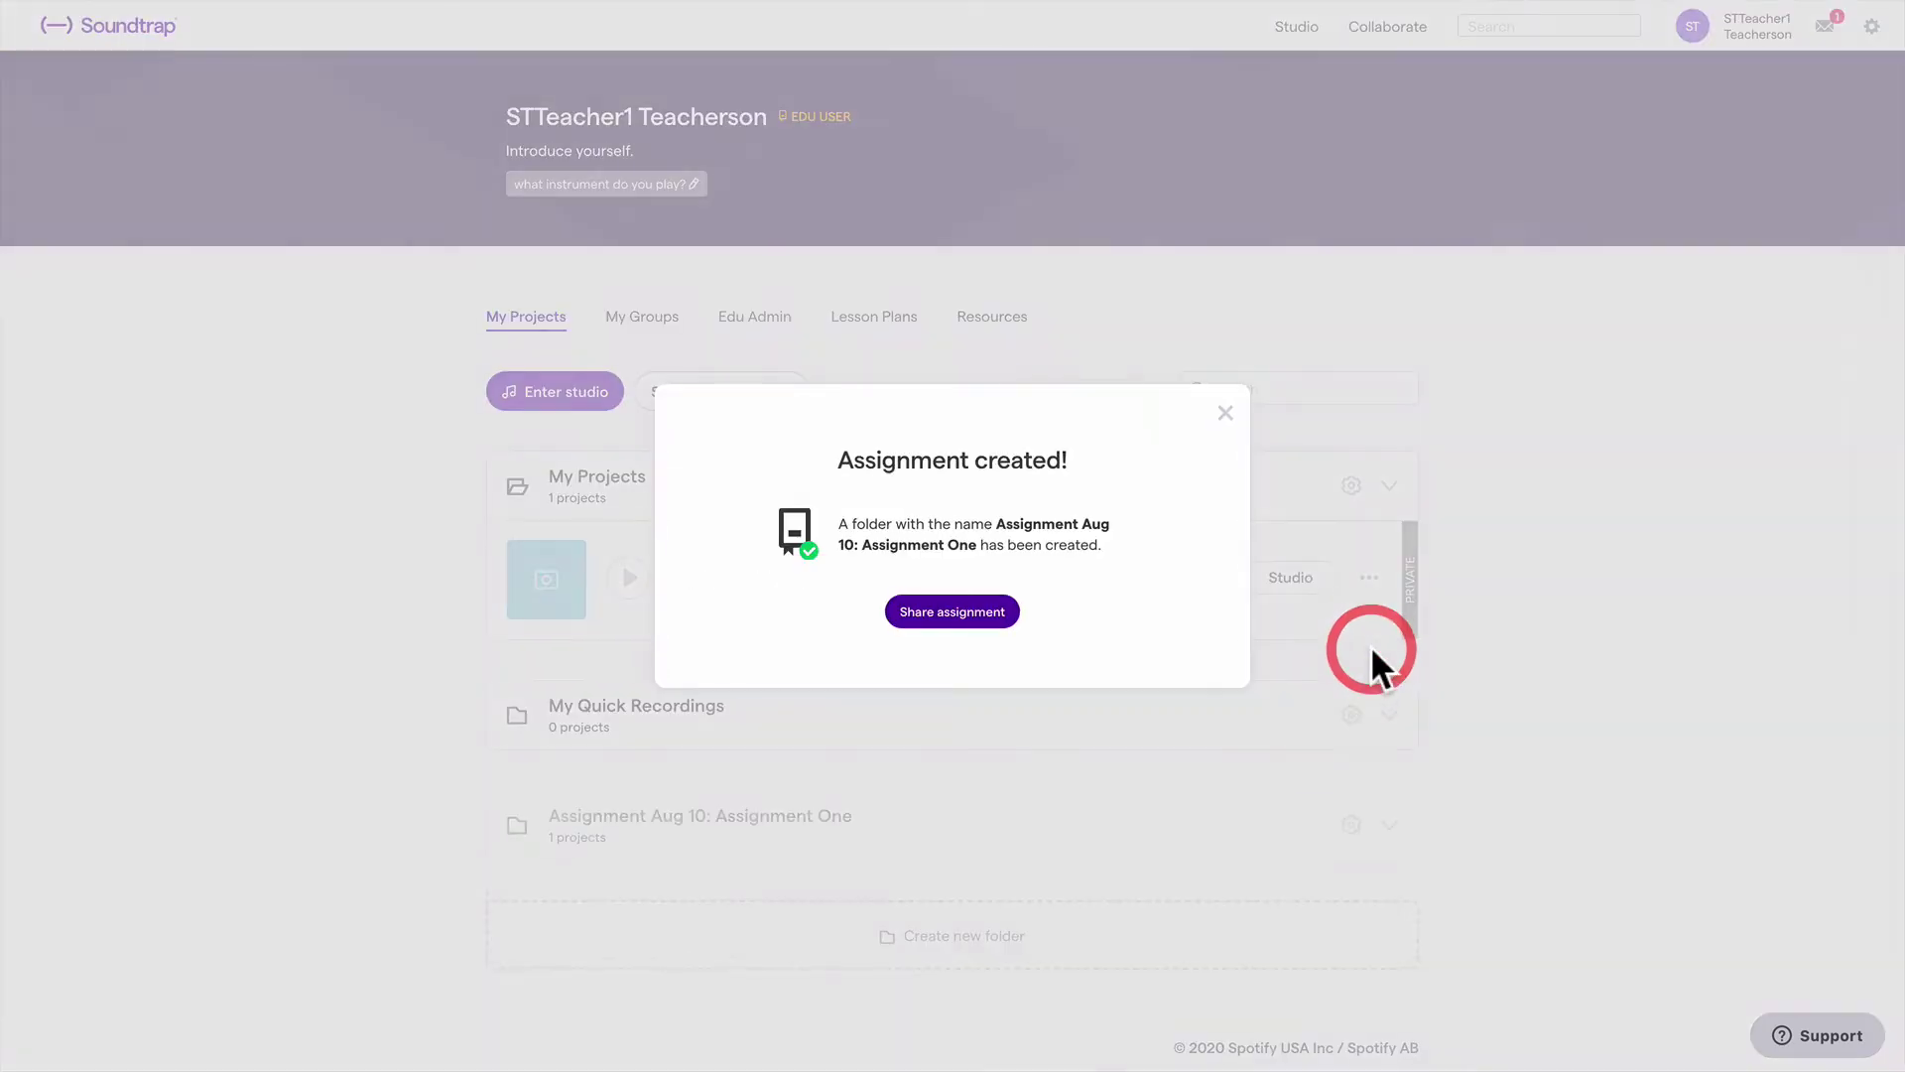
{"action": "left_click", "coordinate": [970, 608]}
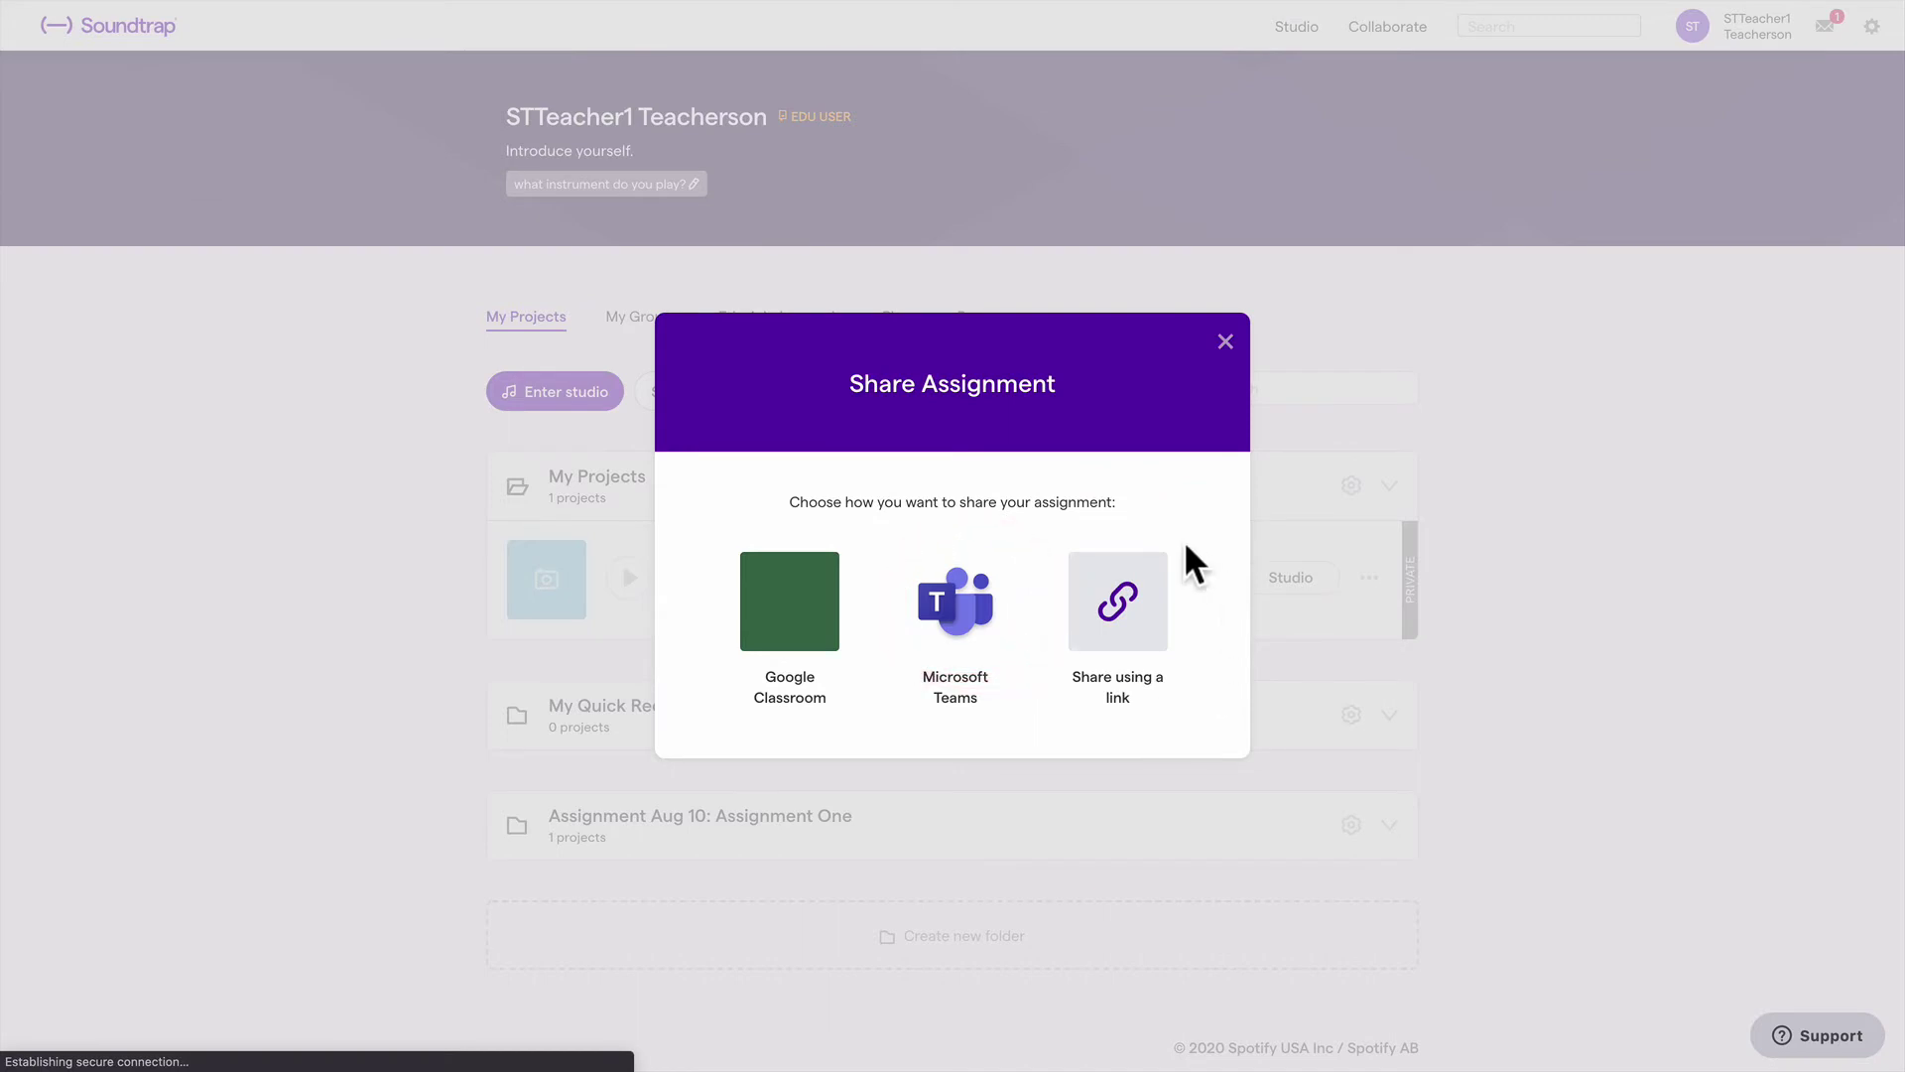
{"action": "left_click", "coordinate": [1138, 633]}
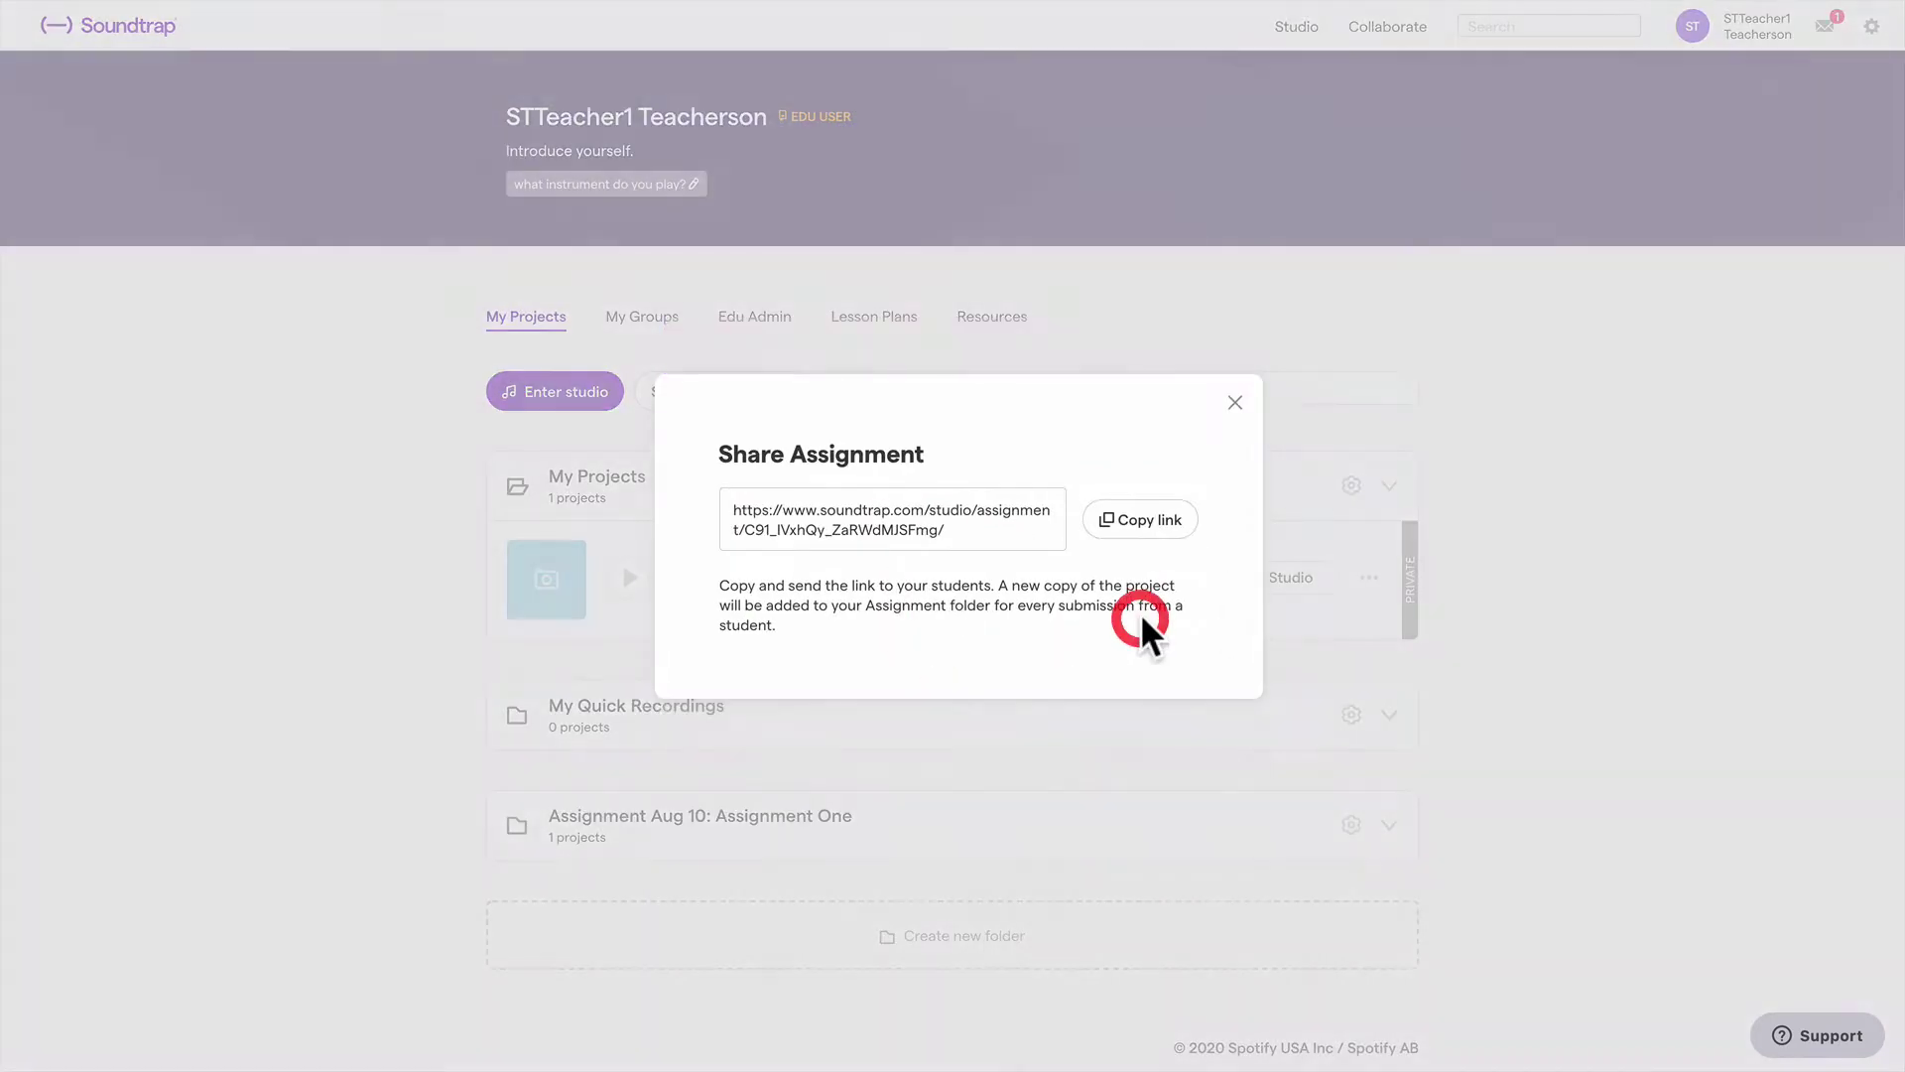
{"action": "left_click", "coordinate": [1112, 533]}
{"action": "key", "text": "ctrl+c"}
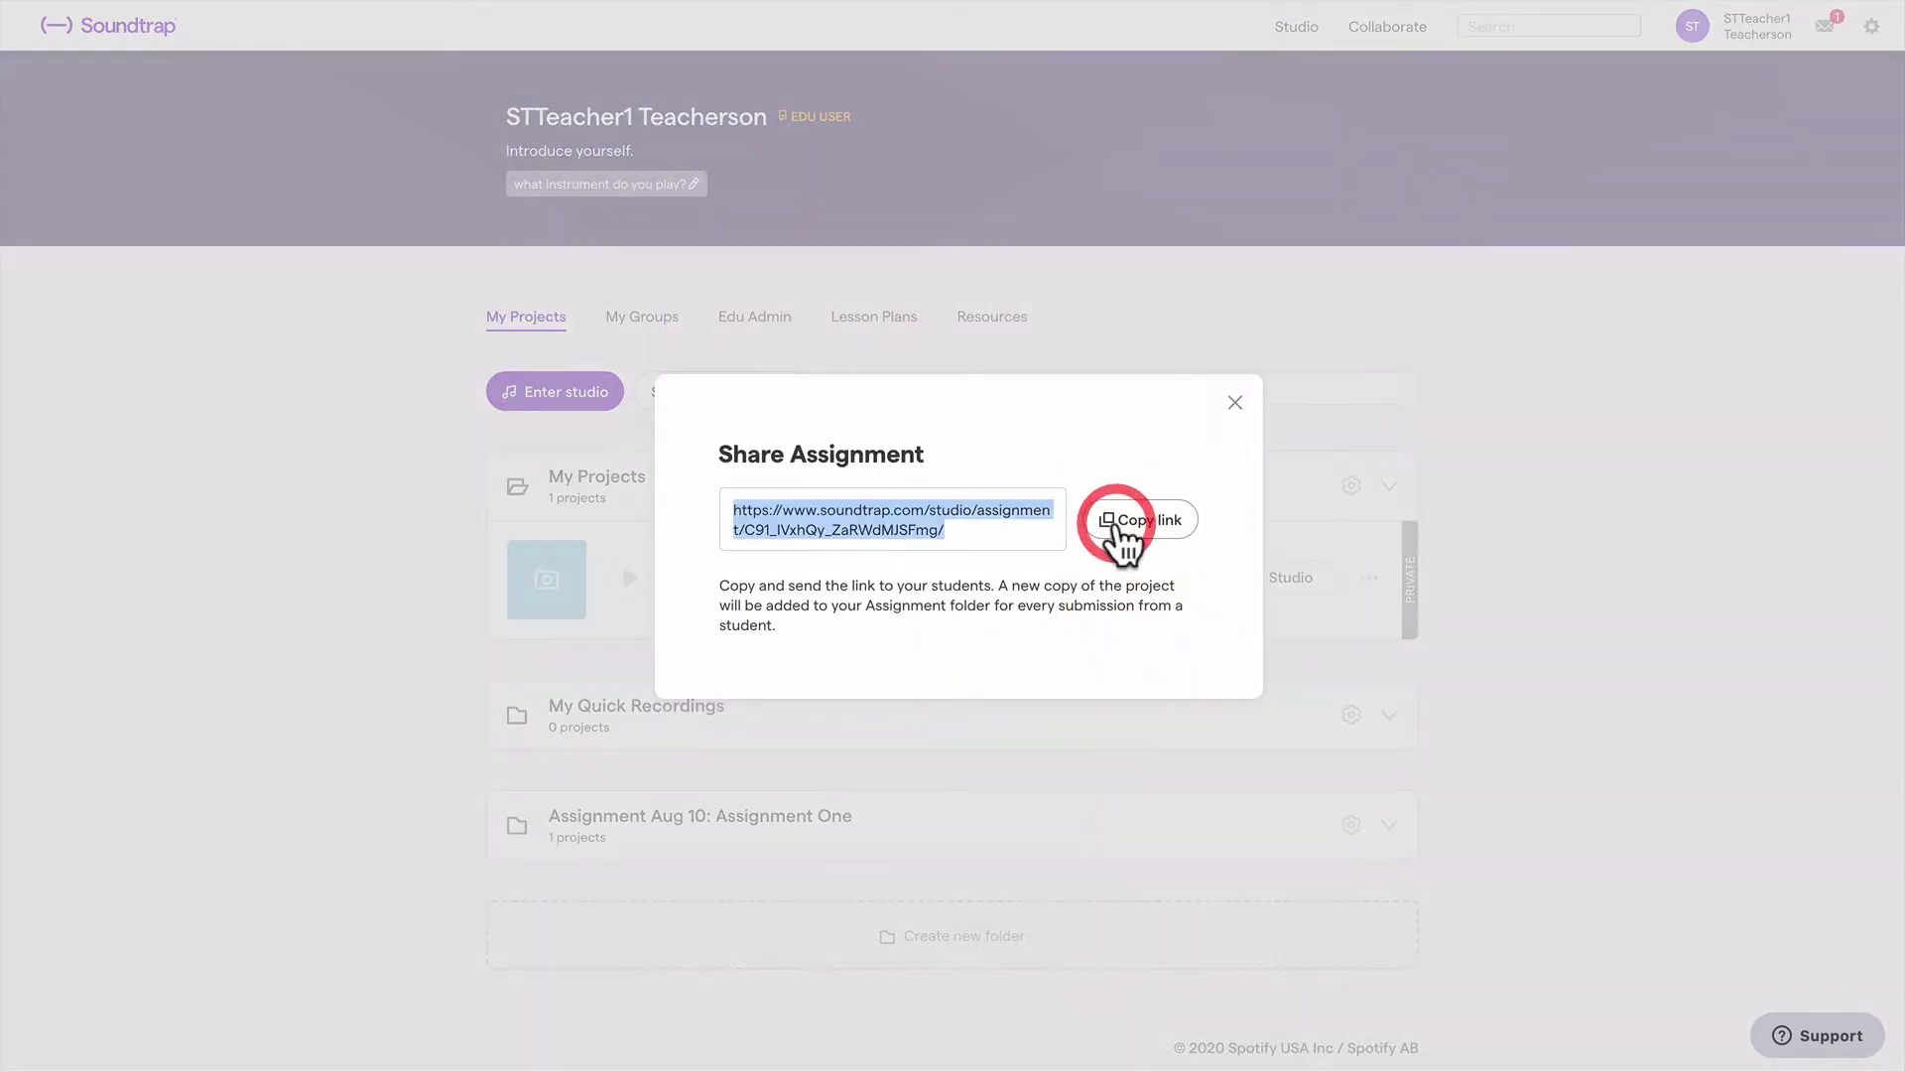
{"action": "left_click", "coordinate": [1114, 529]}
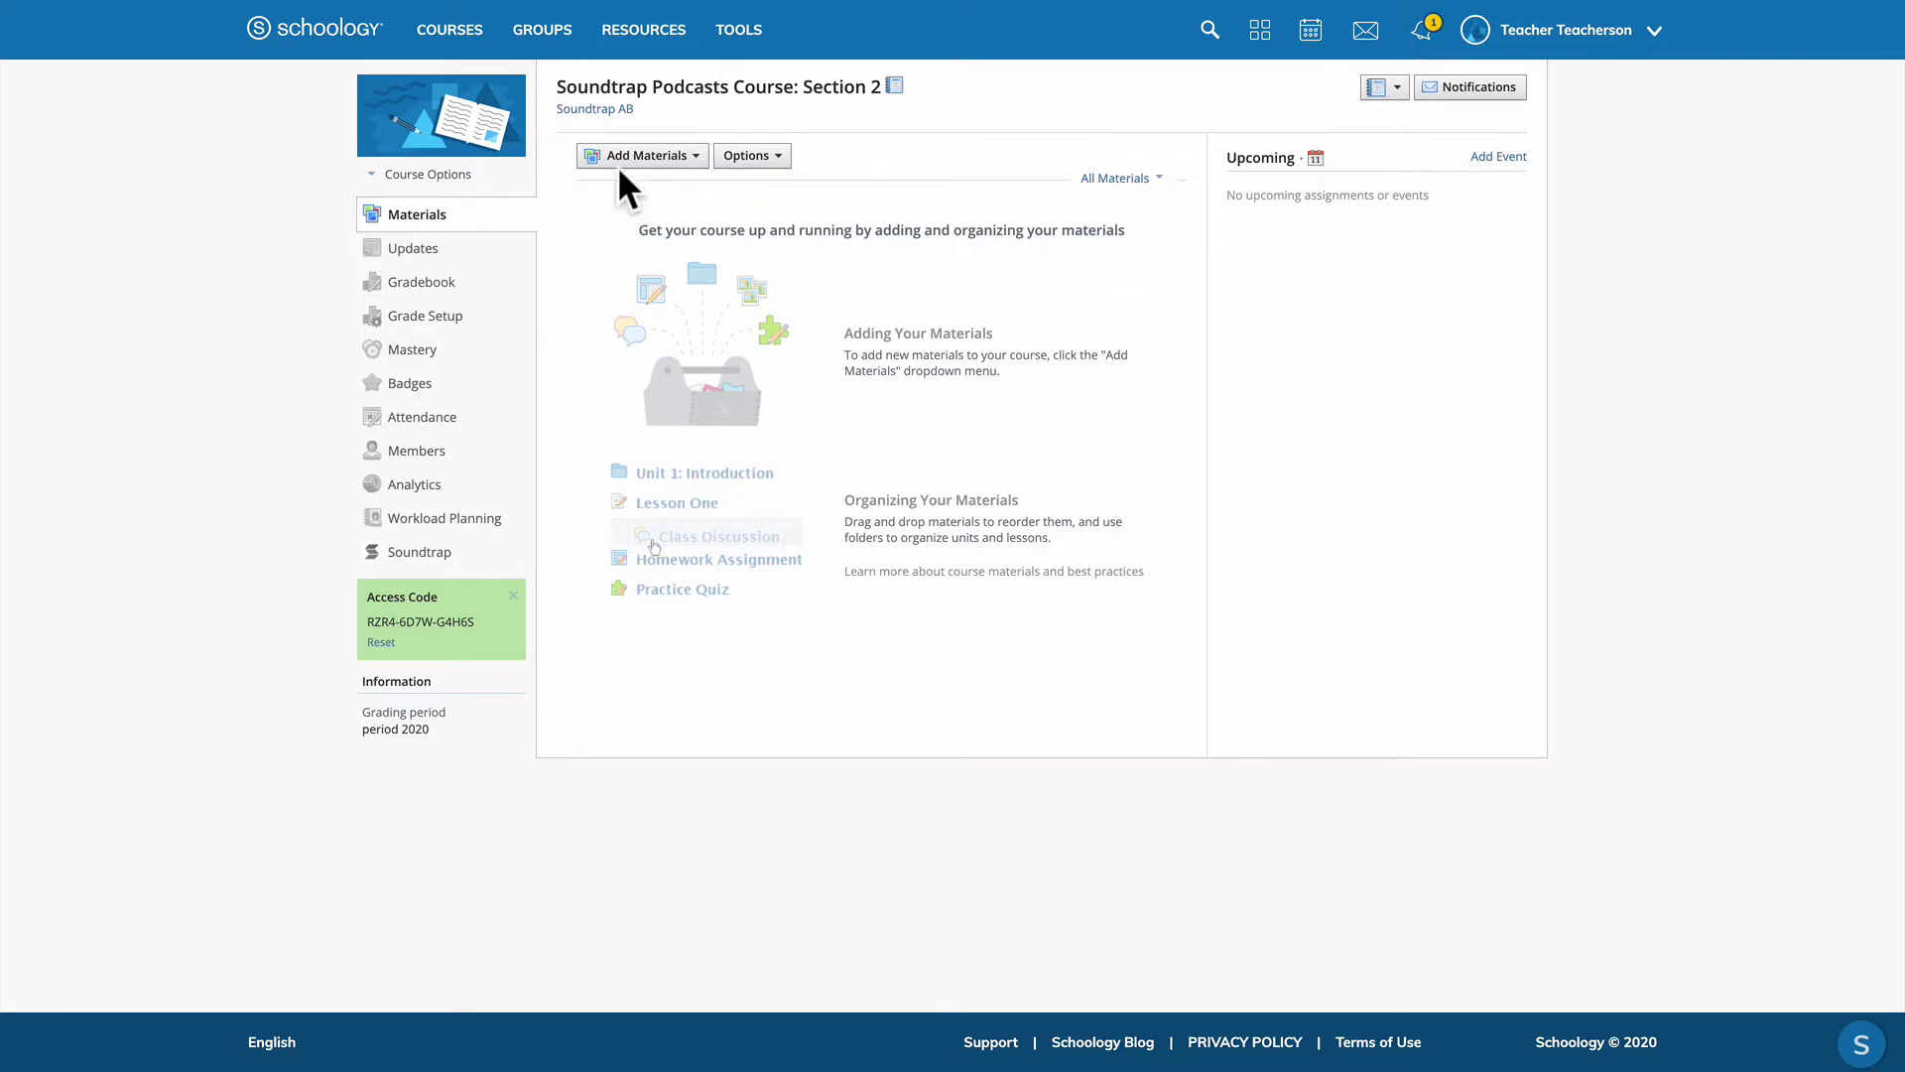
Start a new assignment named Assignment One in the materials of Soundtrap Podcasts Course: Section 2 in Schoology
{"action": "left_click", "coordinate": [687, 161]}
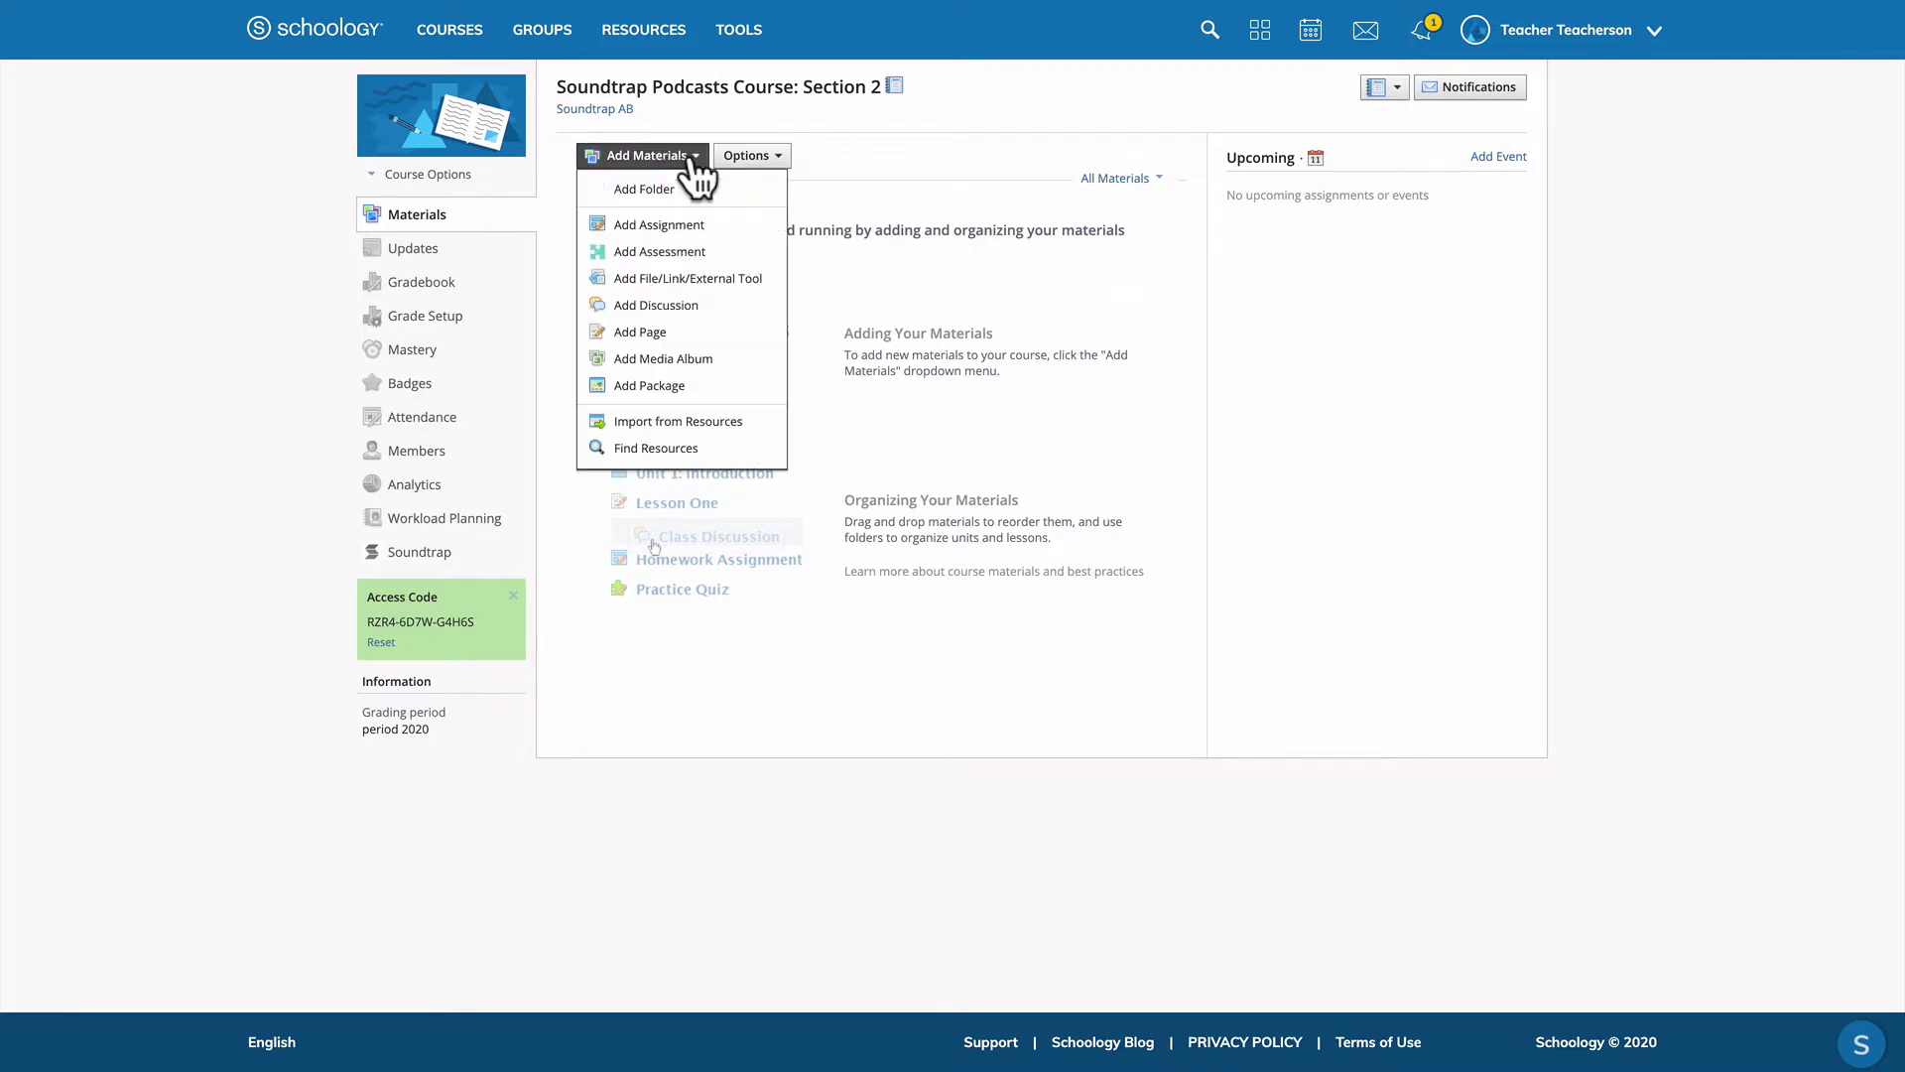
{"action": "left_click", "coordinate": [681, 222]}
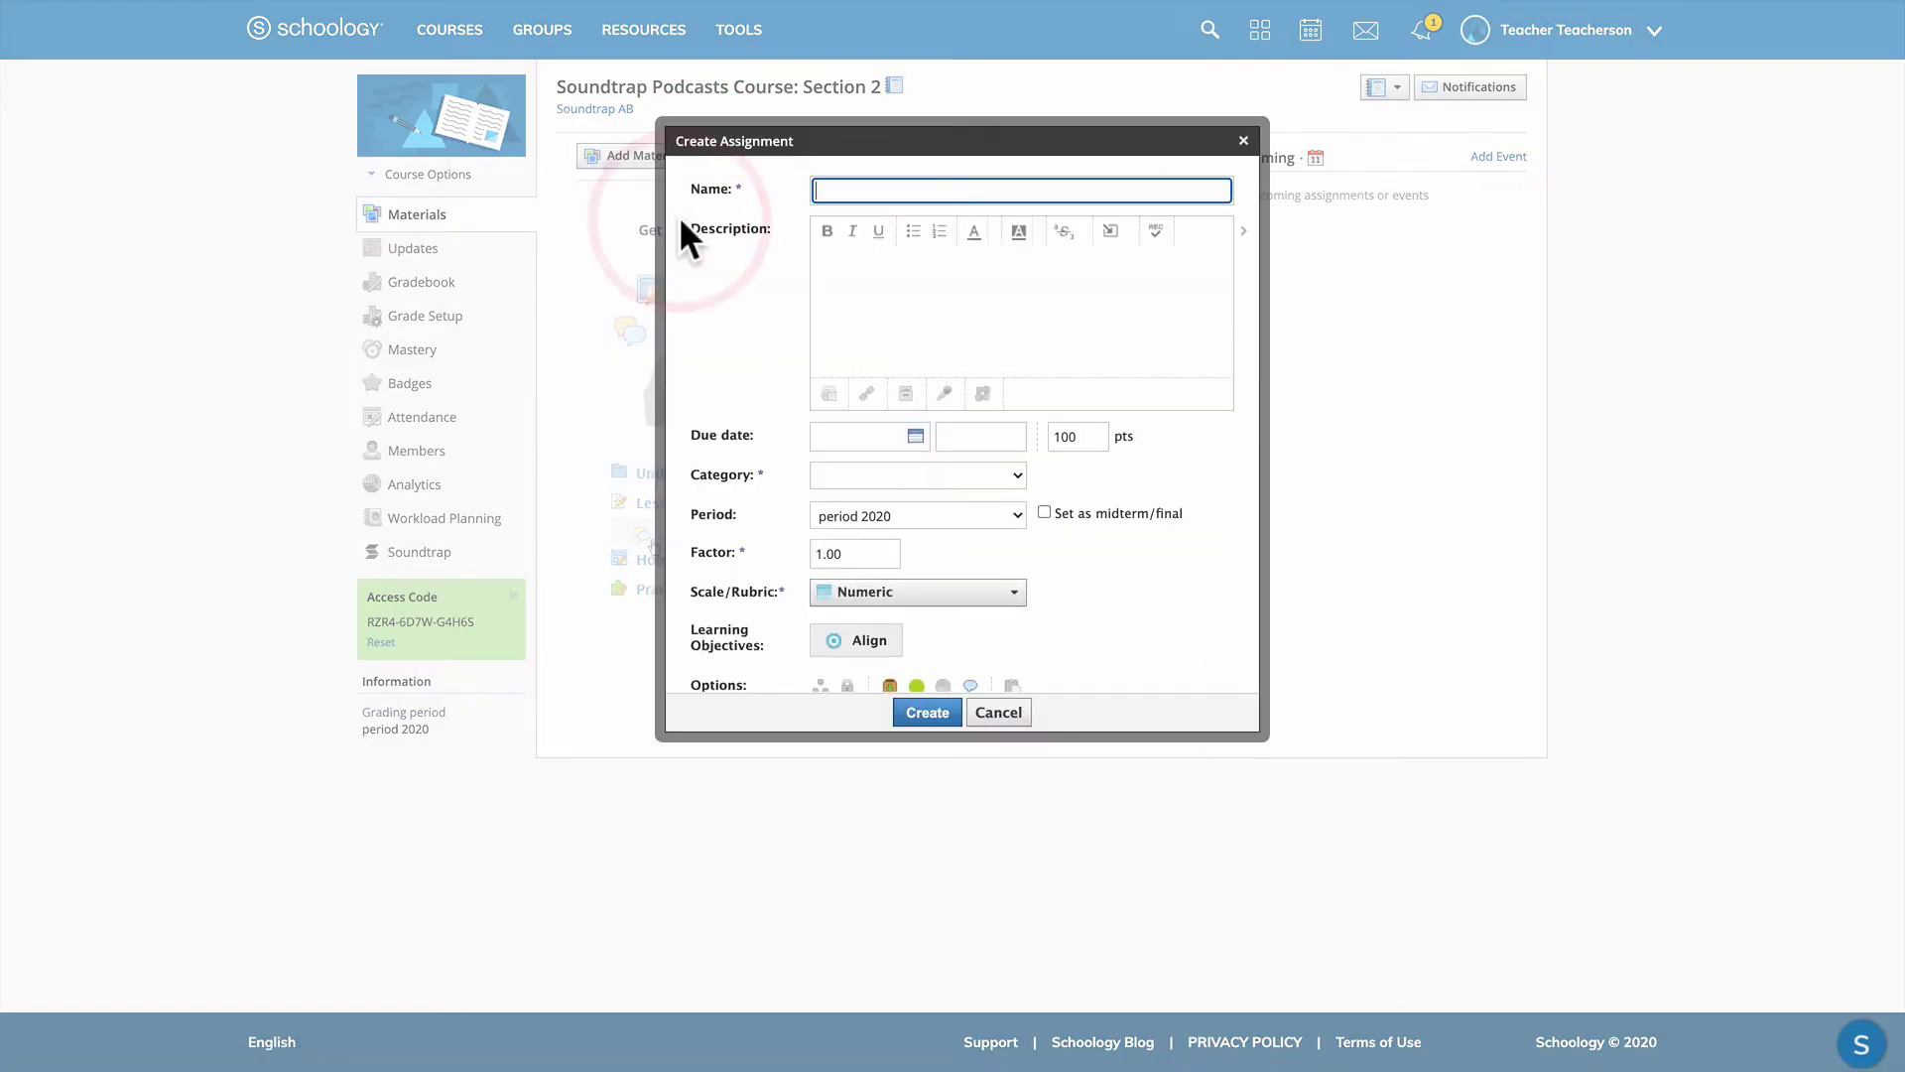
{"action": "left_click", "coordinate": [856, 191]}
{"action": "type", "text": "Assi"}
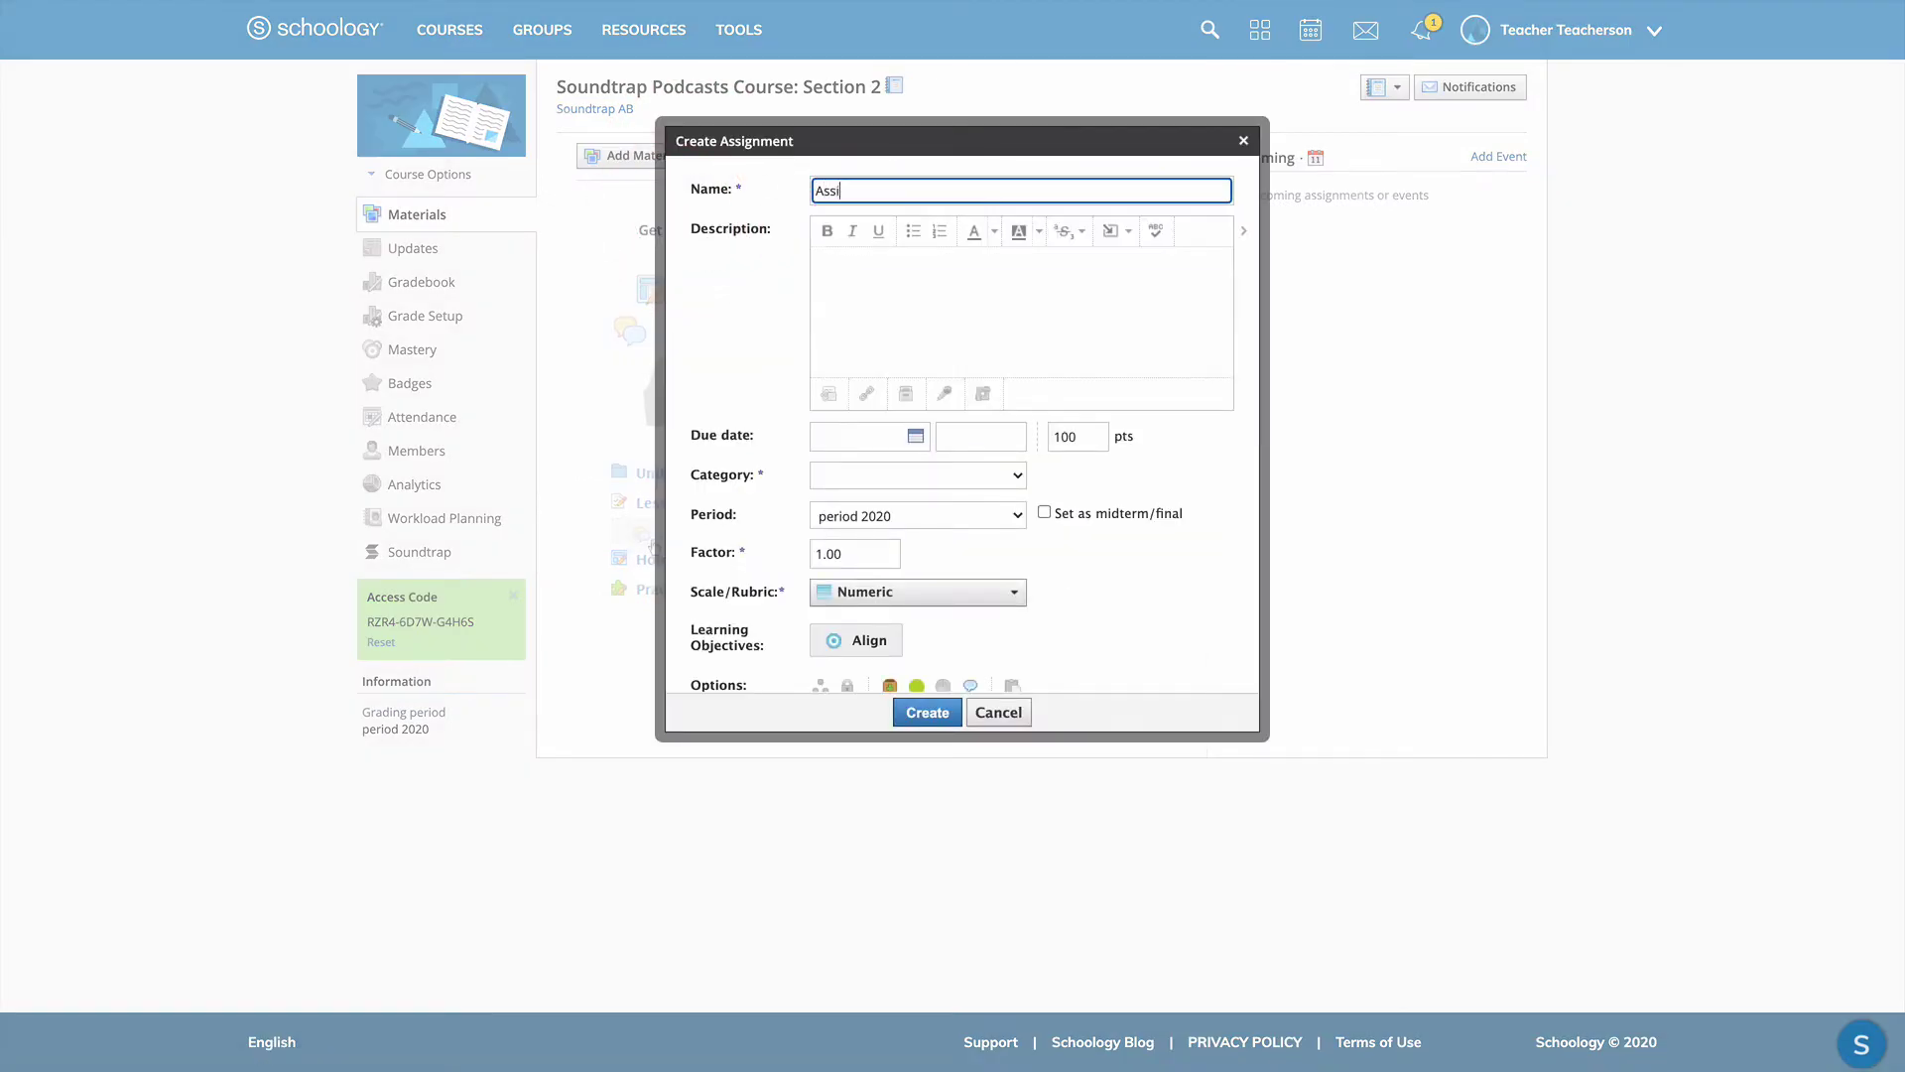
{"action": "type", "text": "gnment One"}
{"action": "left_click", "coordinate": [931, 340]}
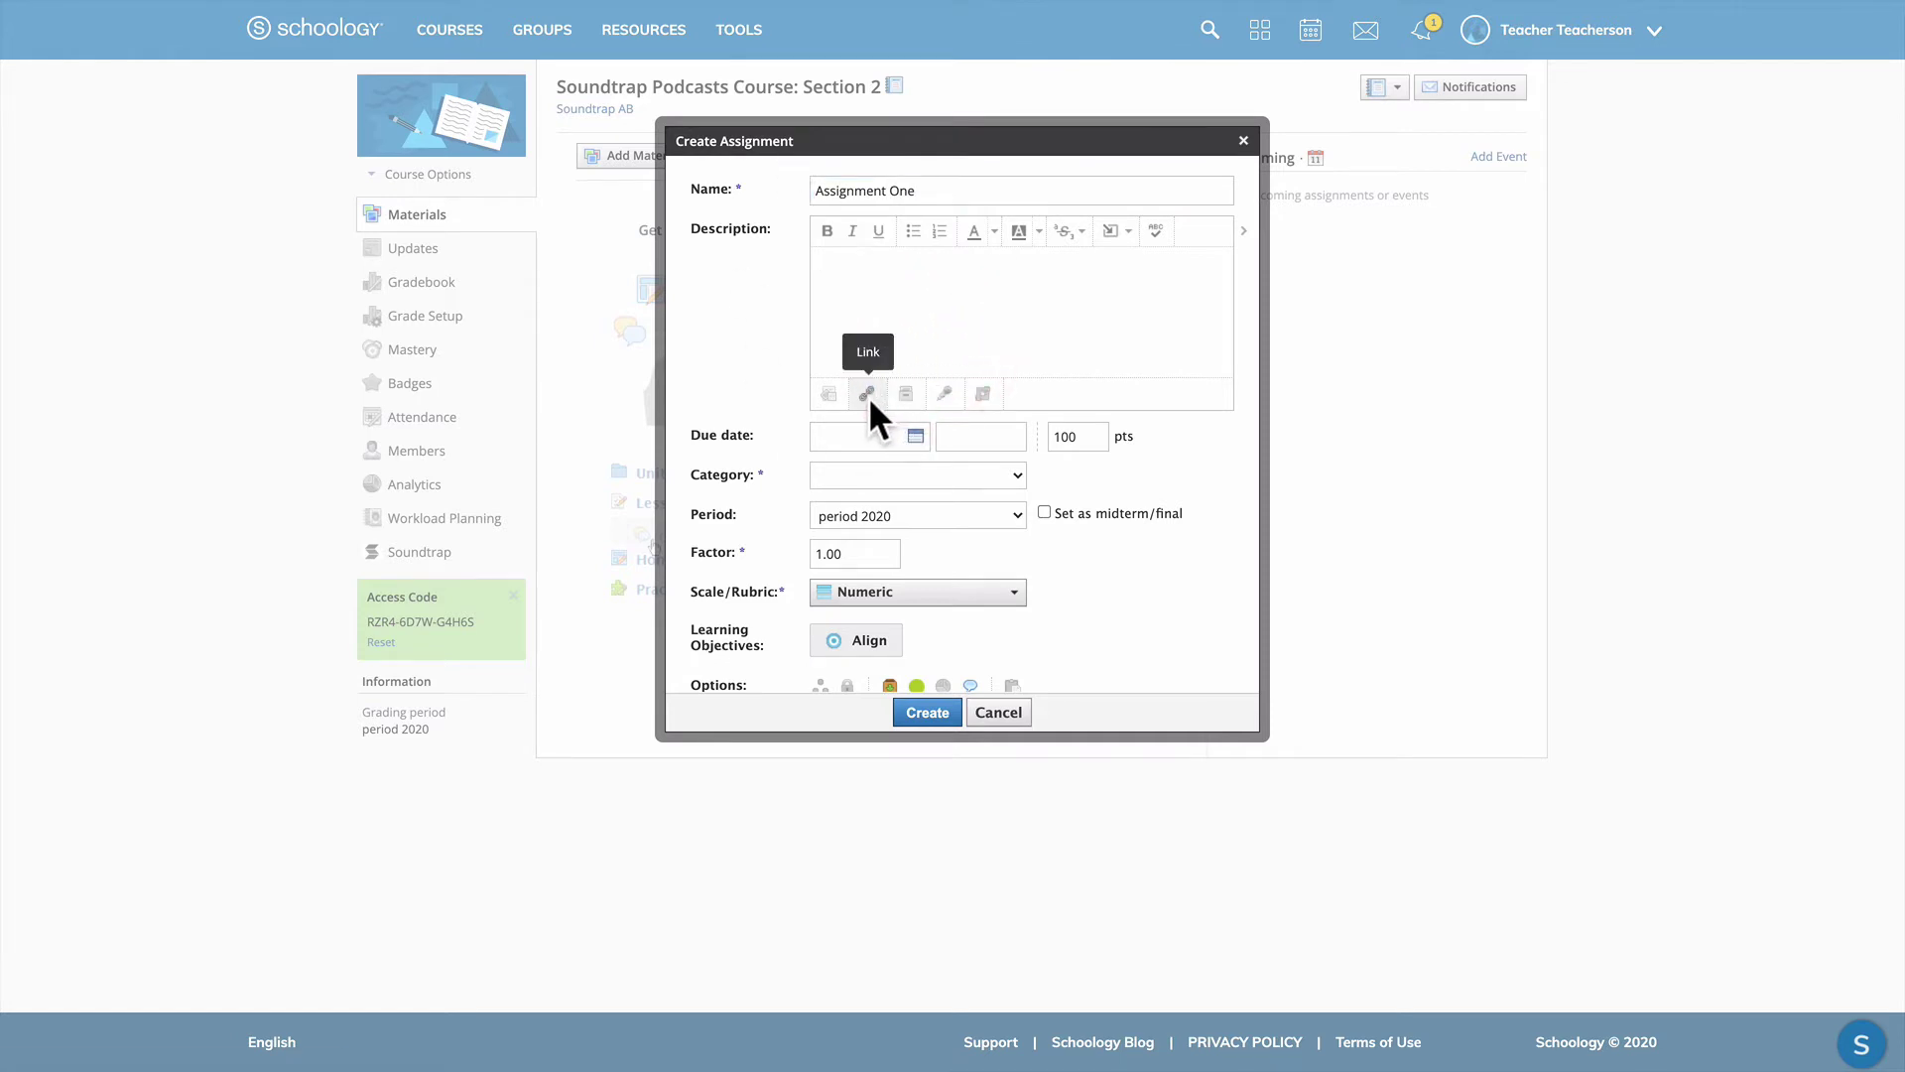
Attach the copied Soundtrap assignment link to the description, using the same URL as its title
{"action": "left_click", "coordinate": [867, 396]}
{"action": "left_click", "coordinate": [911, 298]}
{"action": "key", "text": "ctrl+v"}
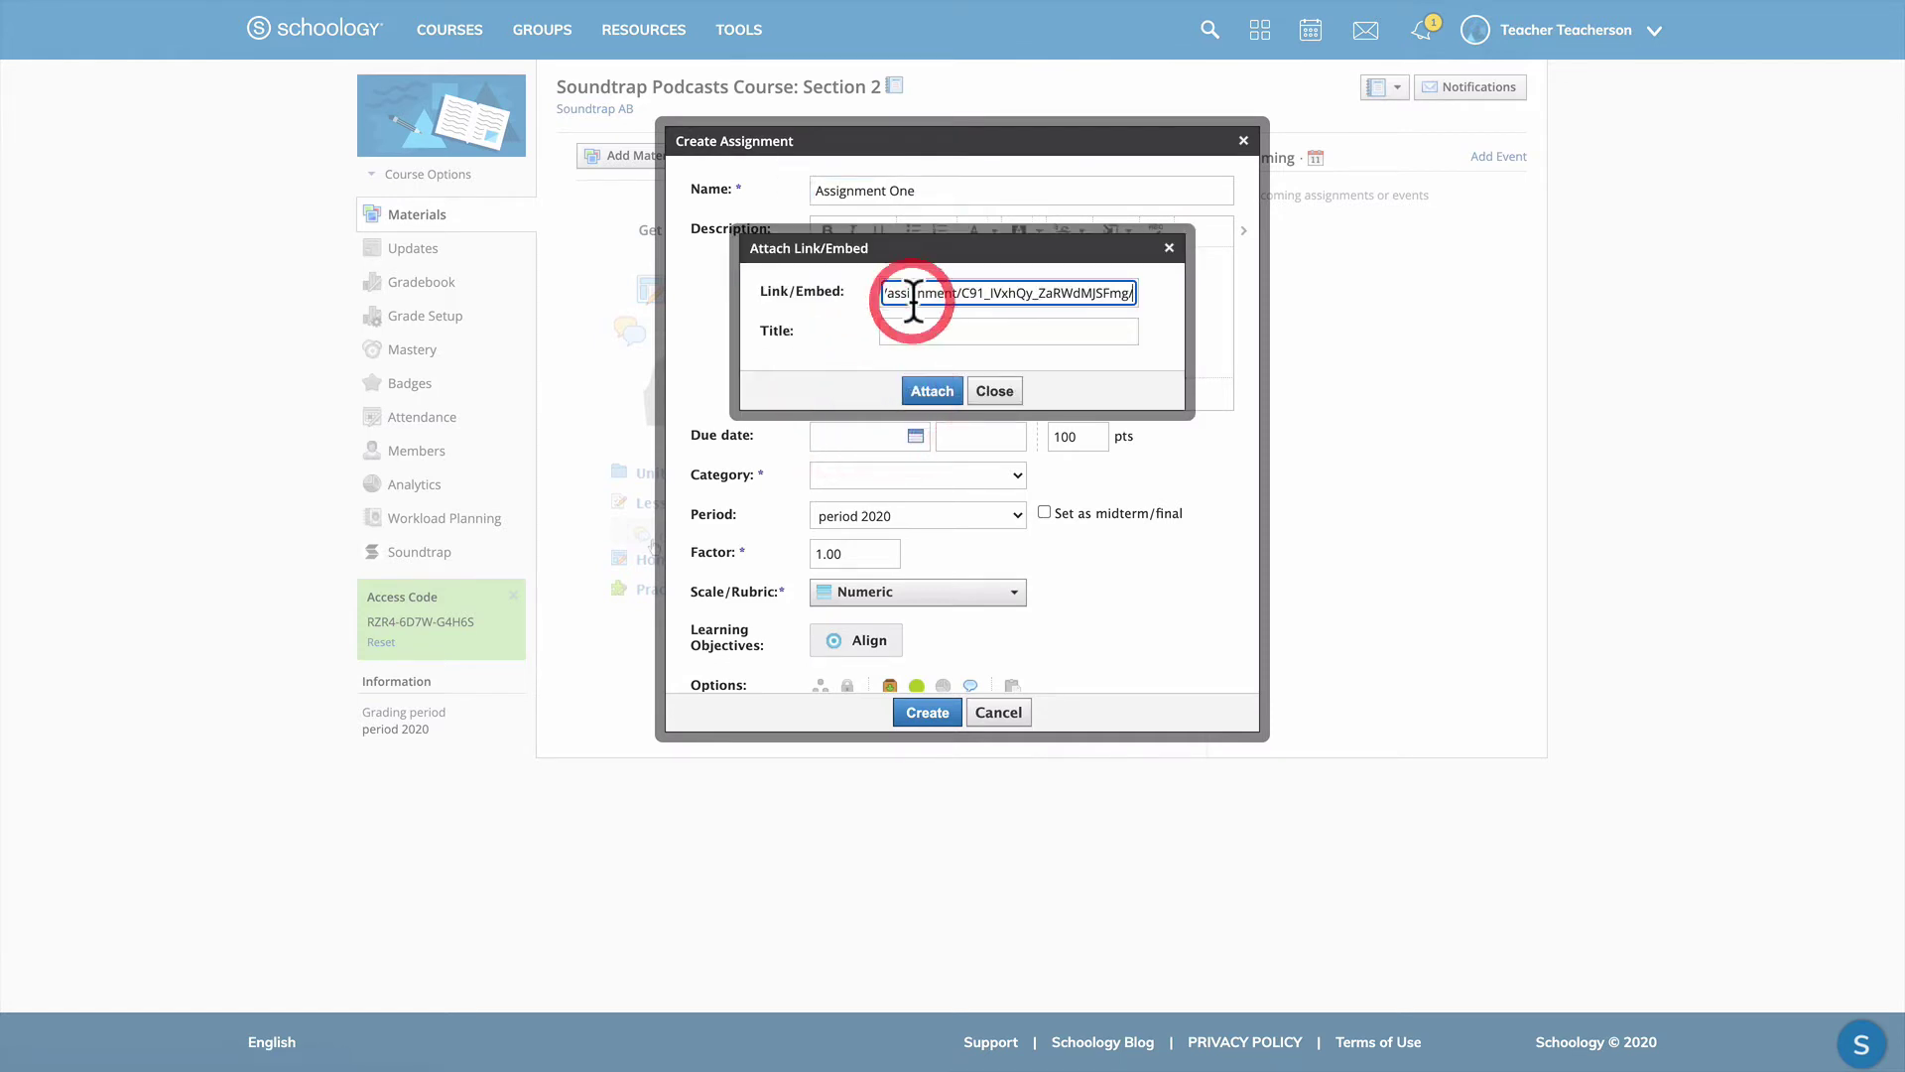
{"action": "left_click", "coordinate": [923, 334]}
{"action": "key", "text": "ctrl+v"}
{"action": "left_click", "coordinate": [938, 394]}
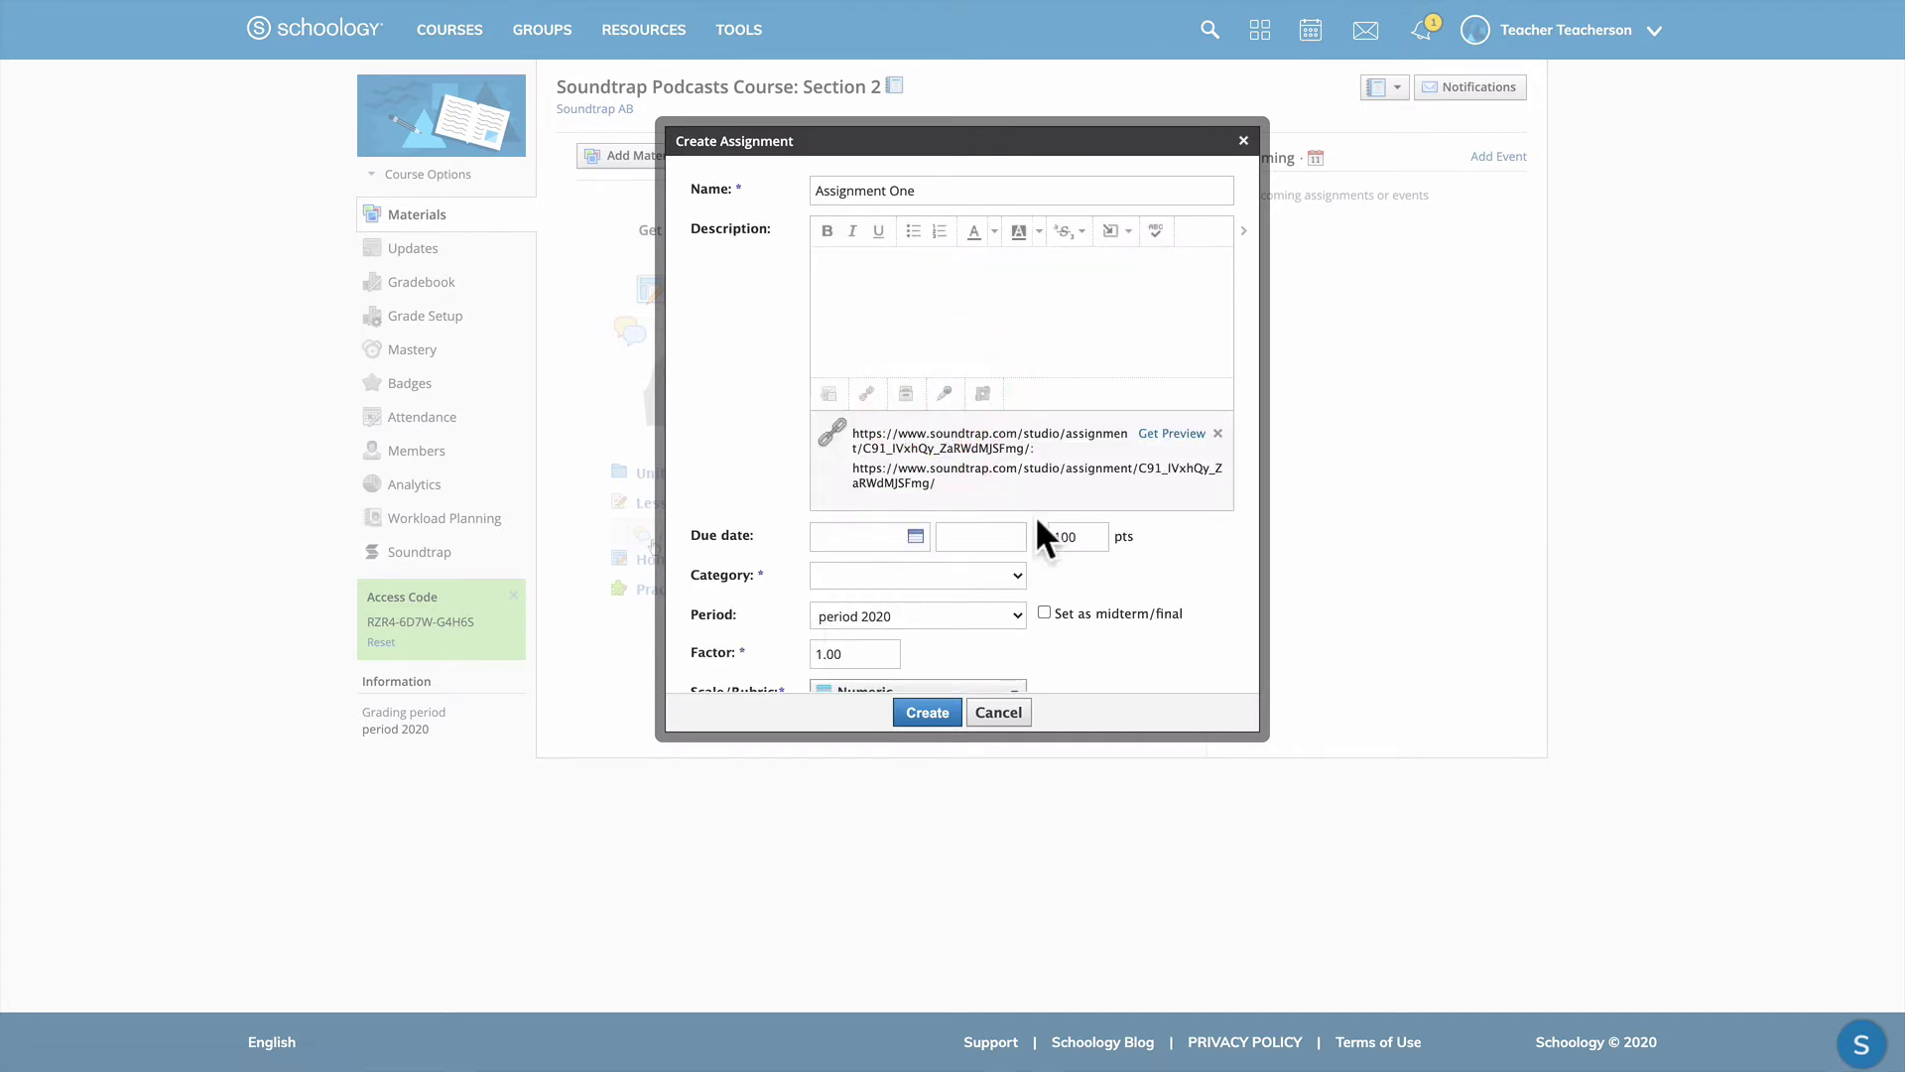
Create the assignment with the remaining default settings and open Assignment One from the course materials
{"action": "scroll", "coordinate": [891, 584], "scroll_direction": "down", "scroll_amount": 3}
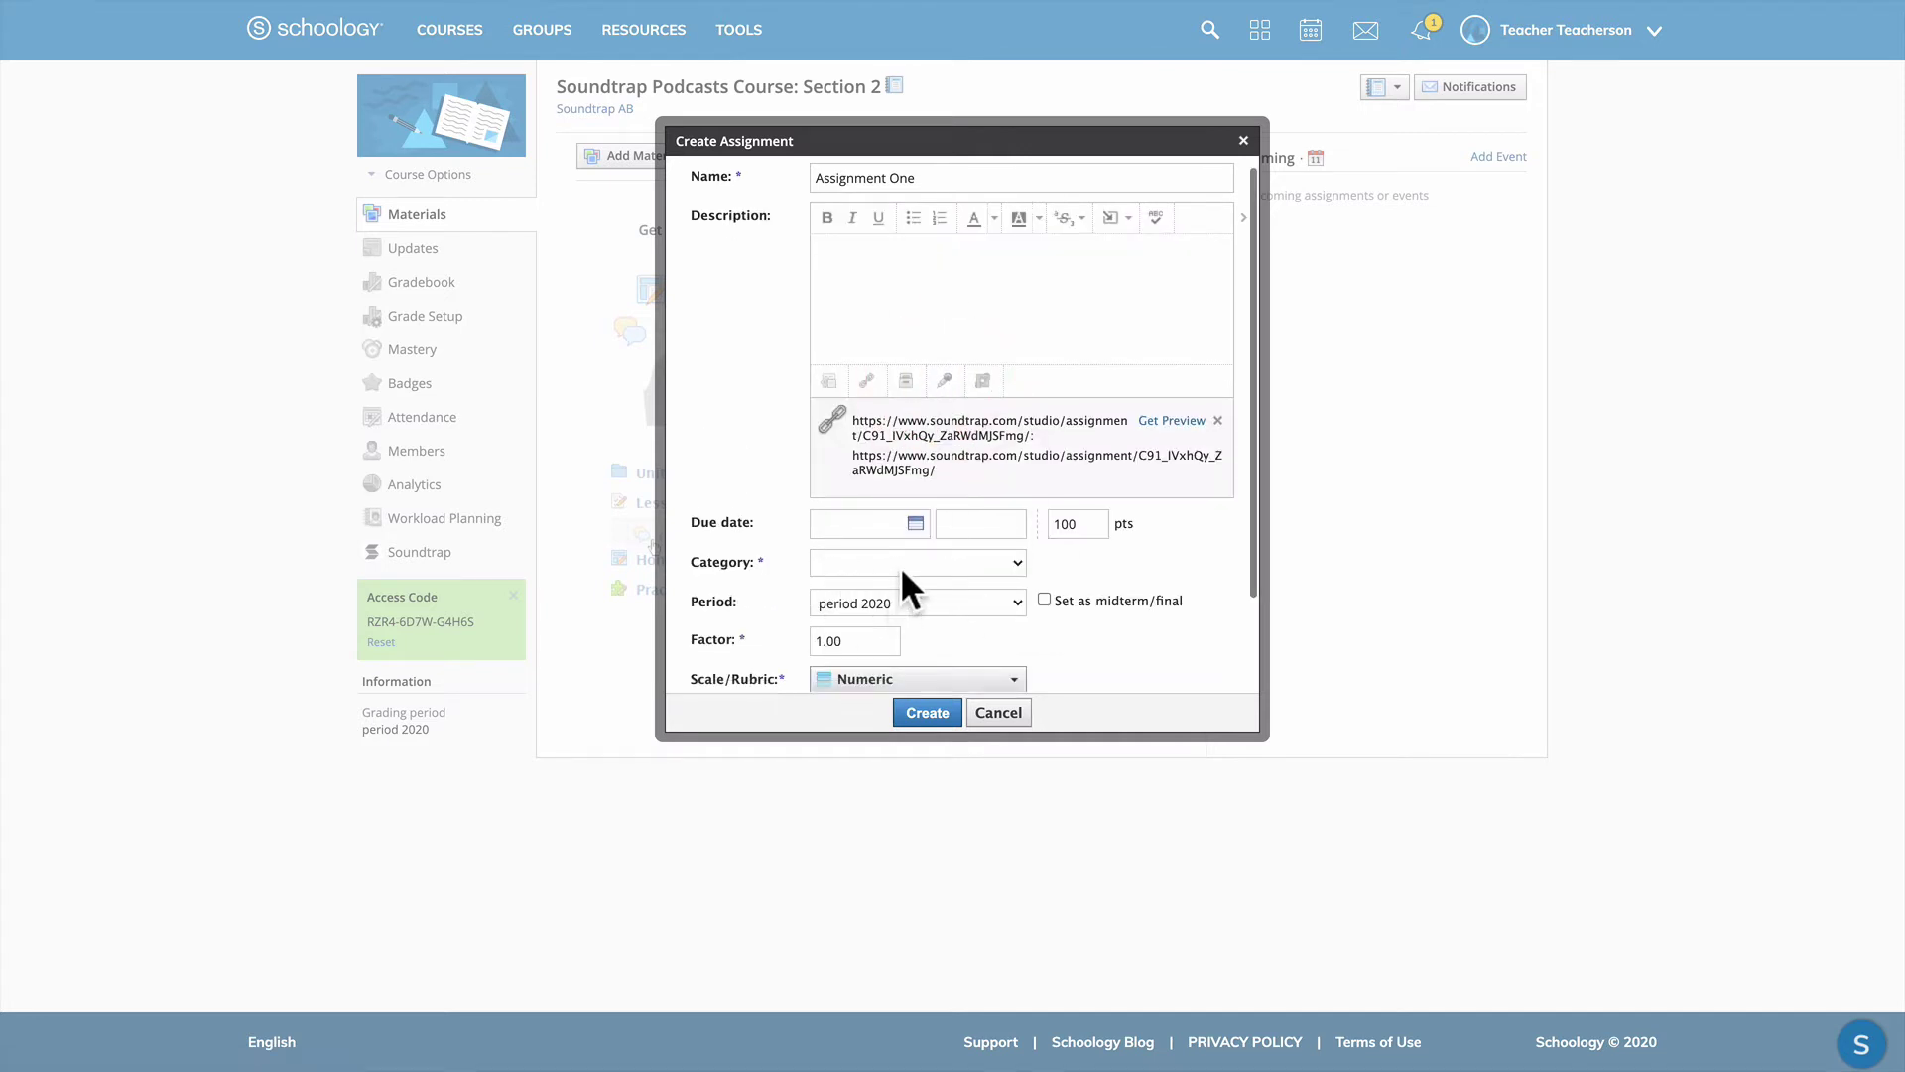
{"action": "left_click", "coordinate": [927, 711]}
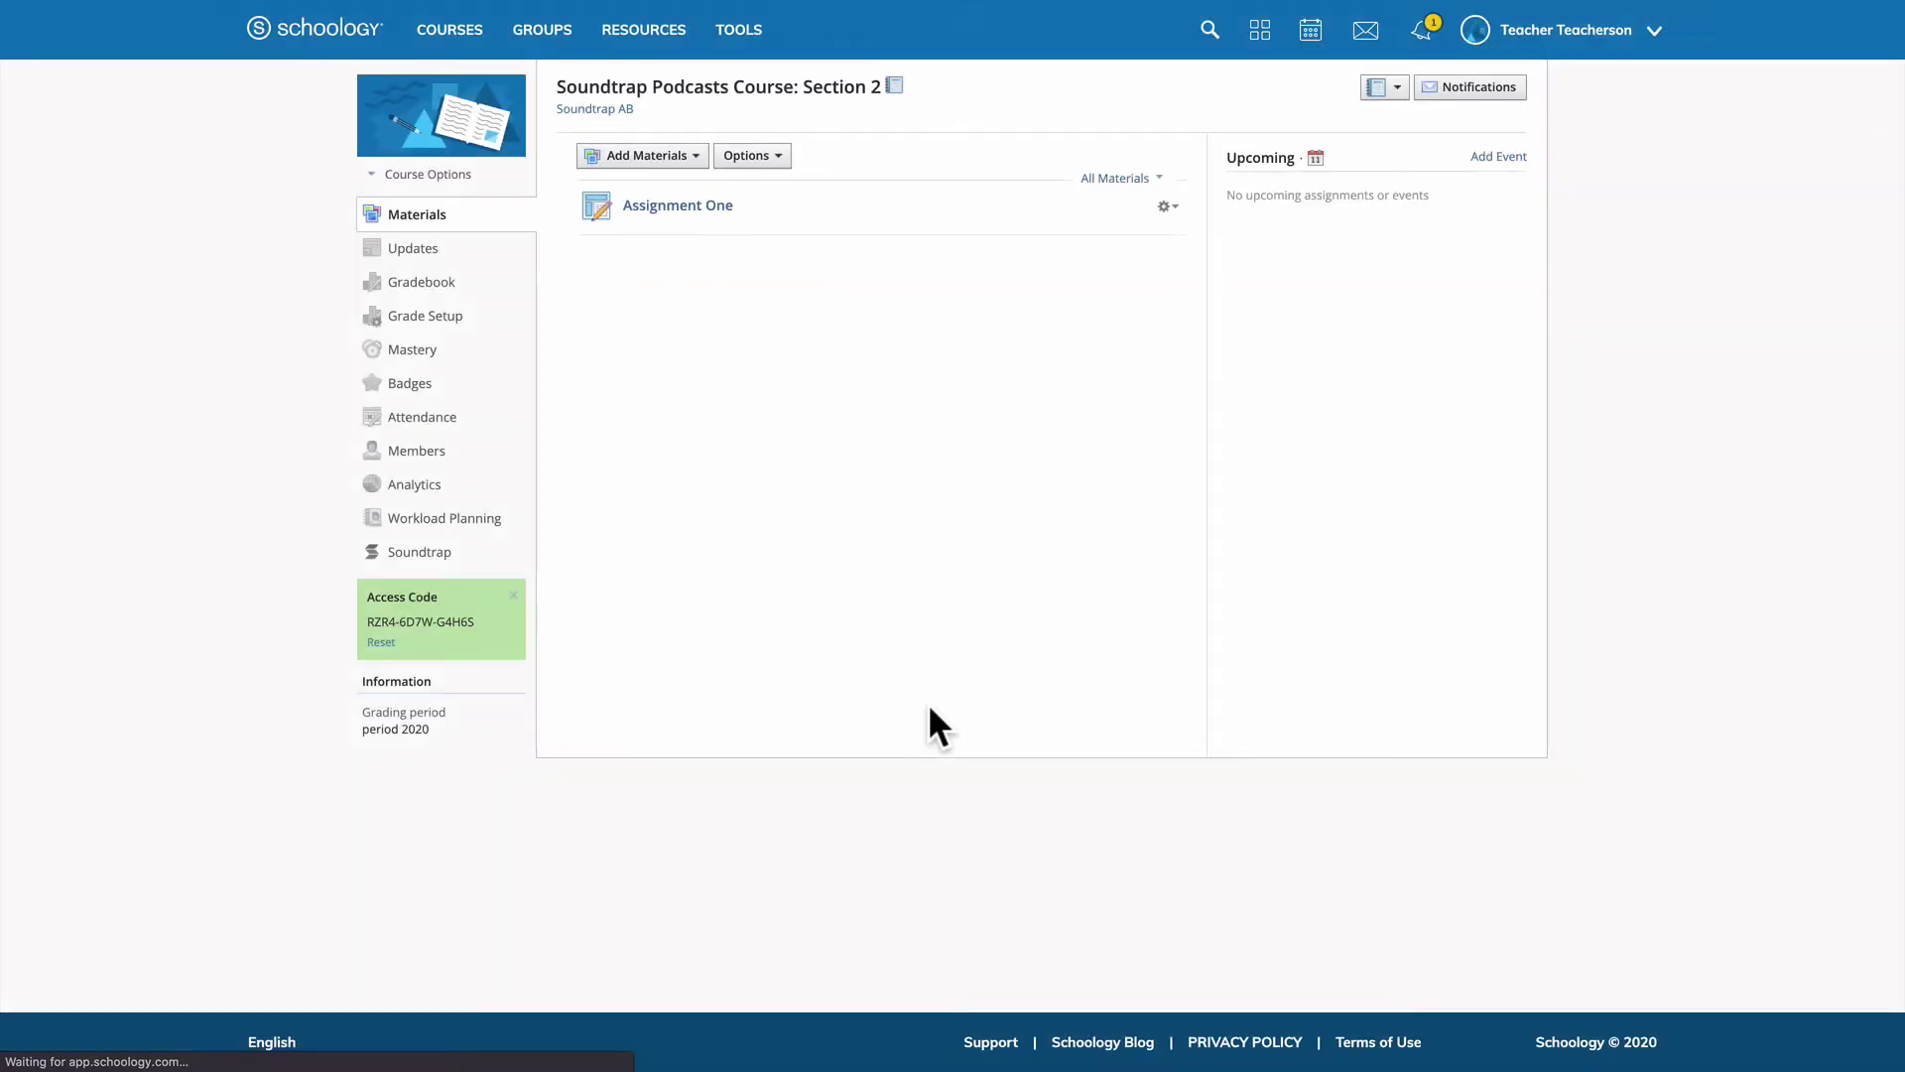
{"action": "left_click", "coordinate": [716, 210]}
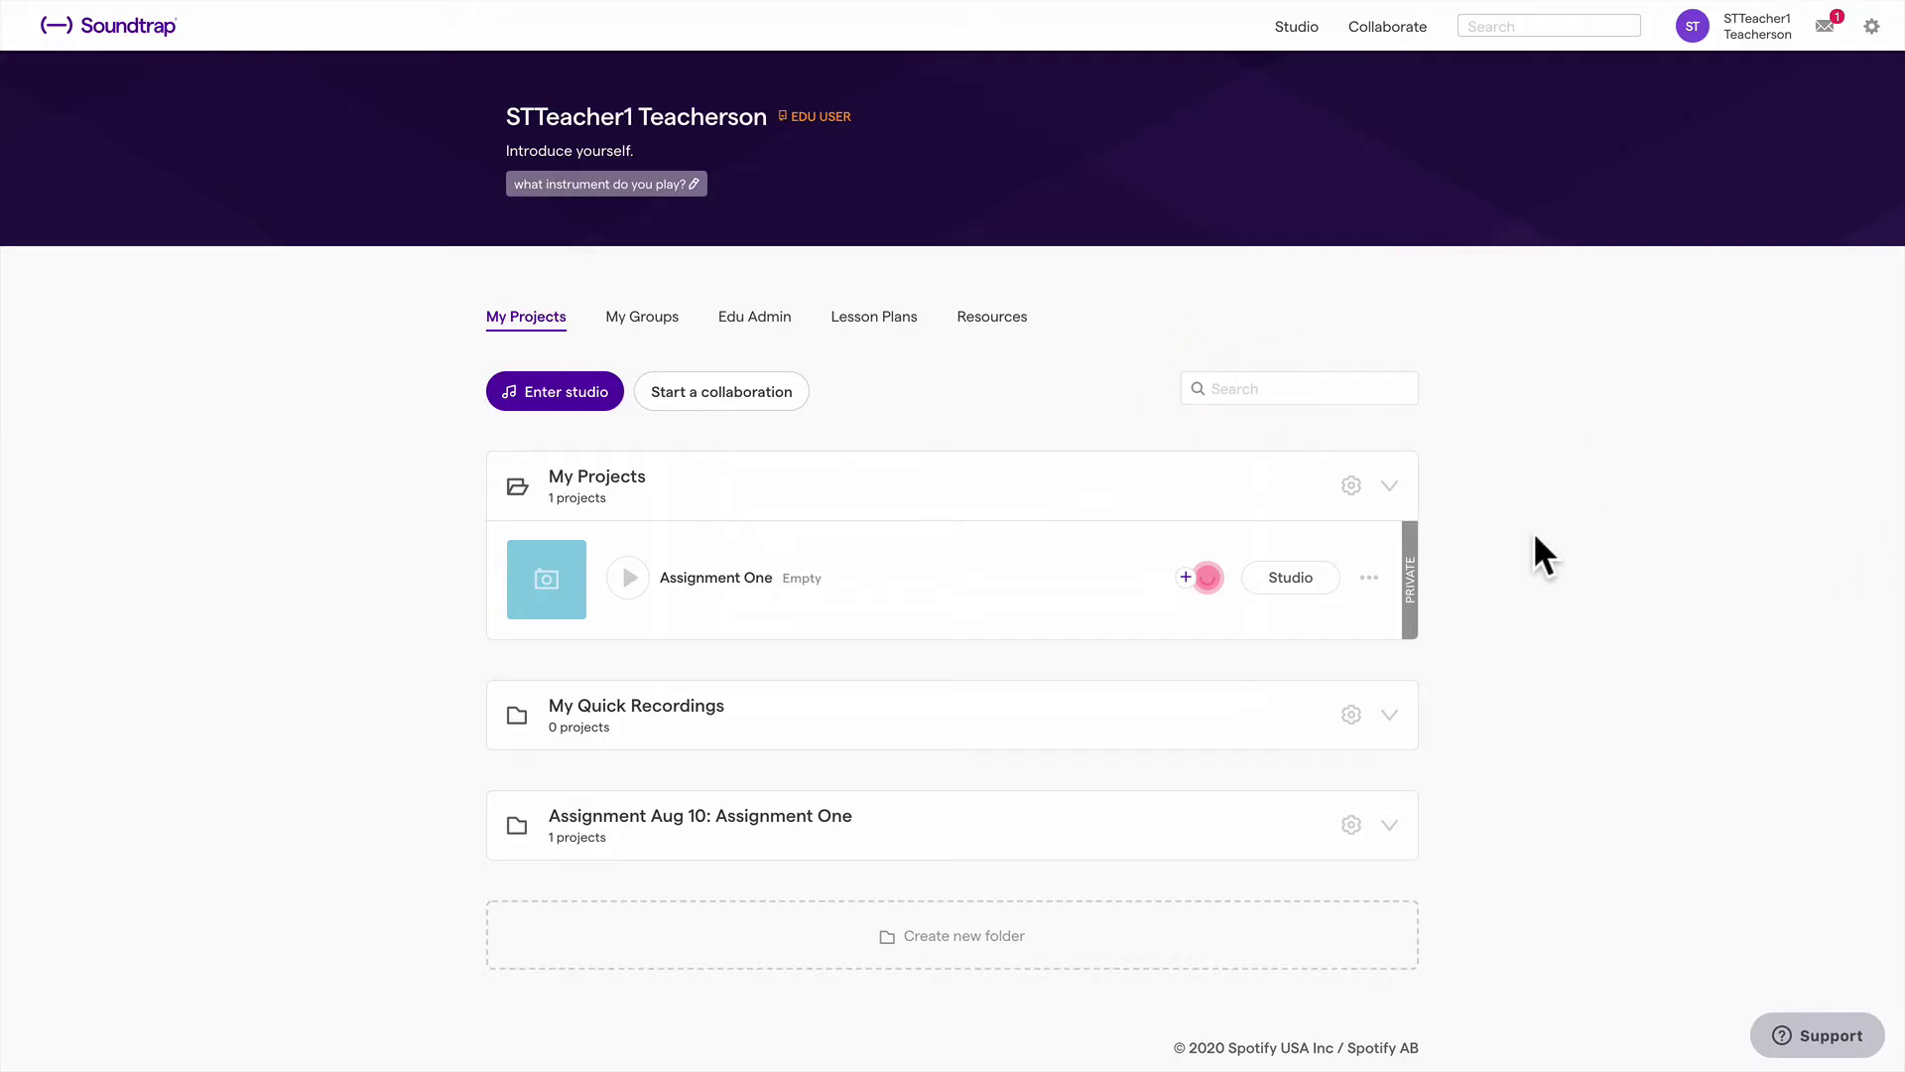
View the Assignment One project in the studio and the contents of the Assignment Aug 10: Assignment One folder
{"action": "left_click", "coordinate": [1290, 578]}
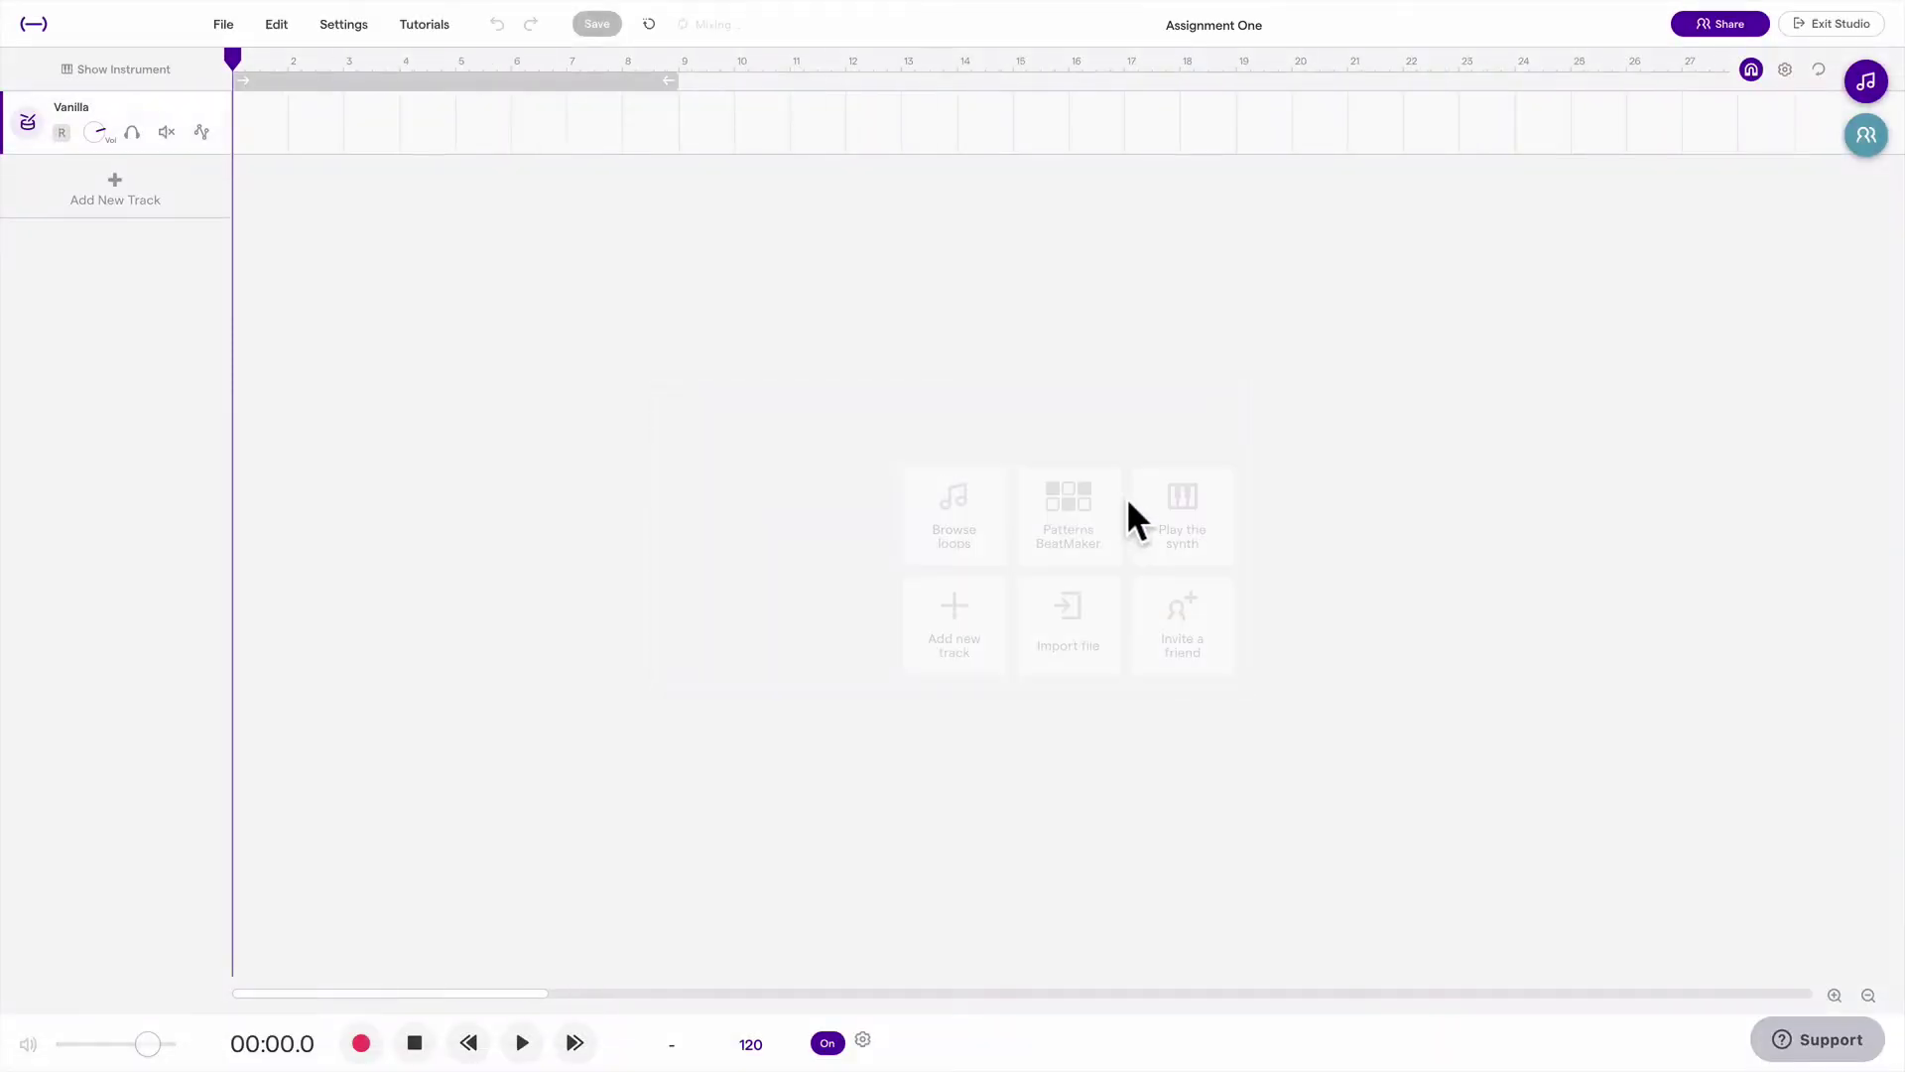
{"action": "left_click", "coordinate": [1393, 829]}
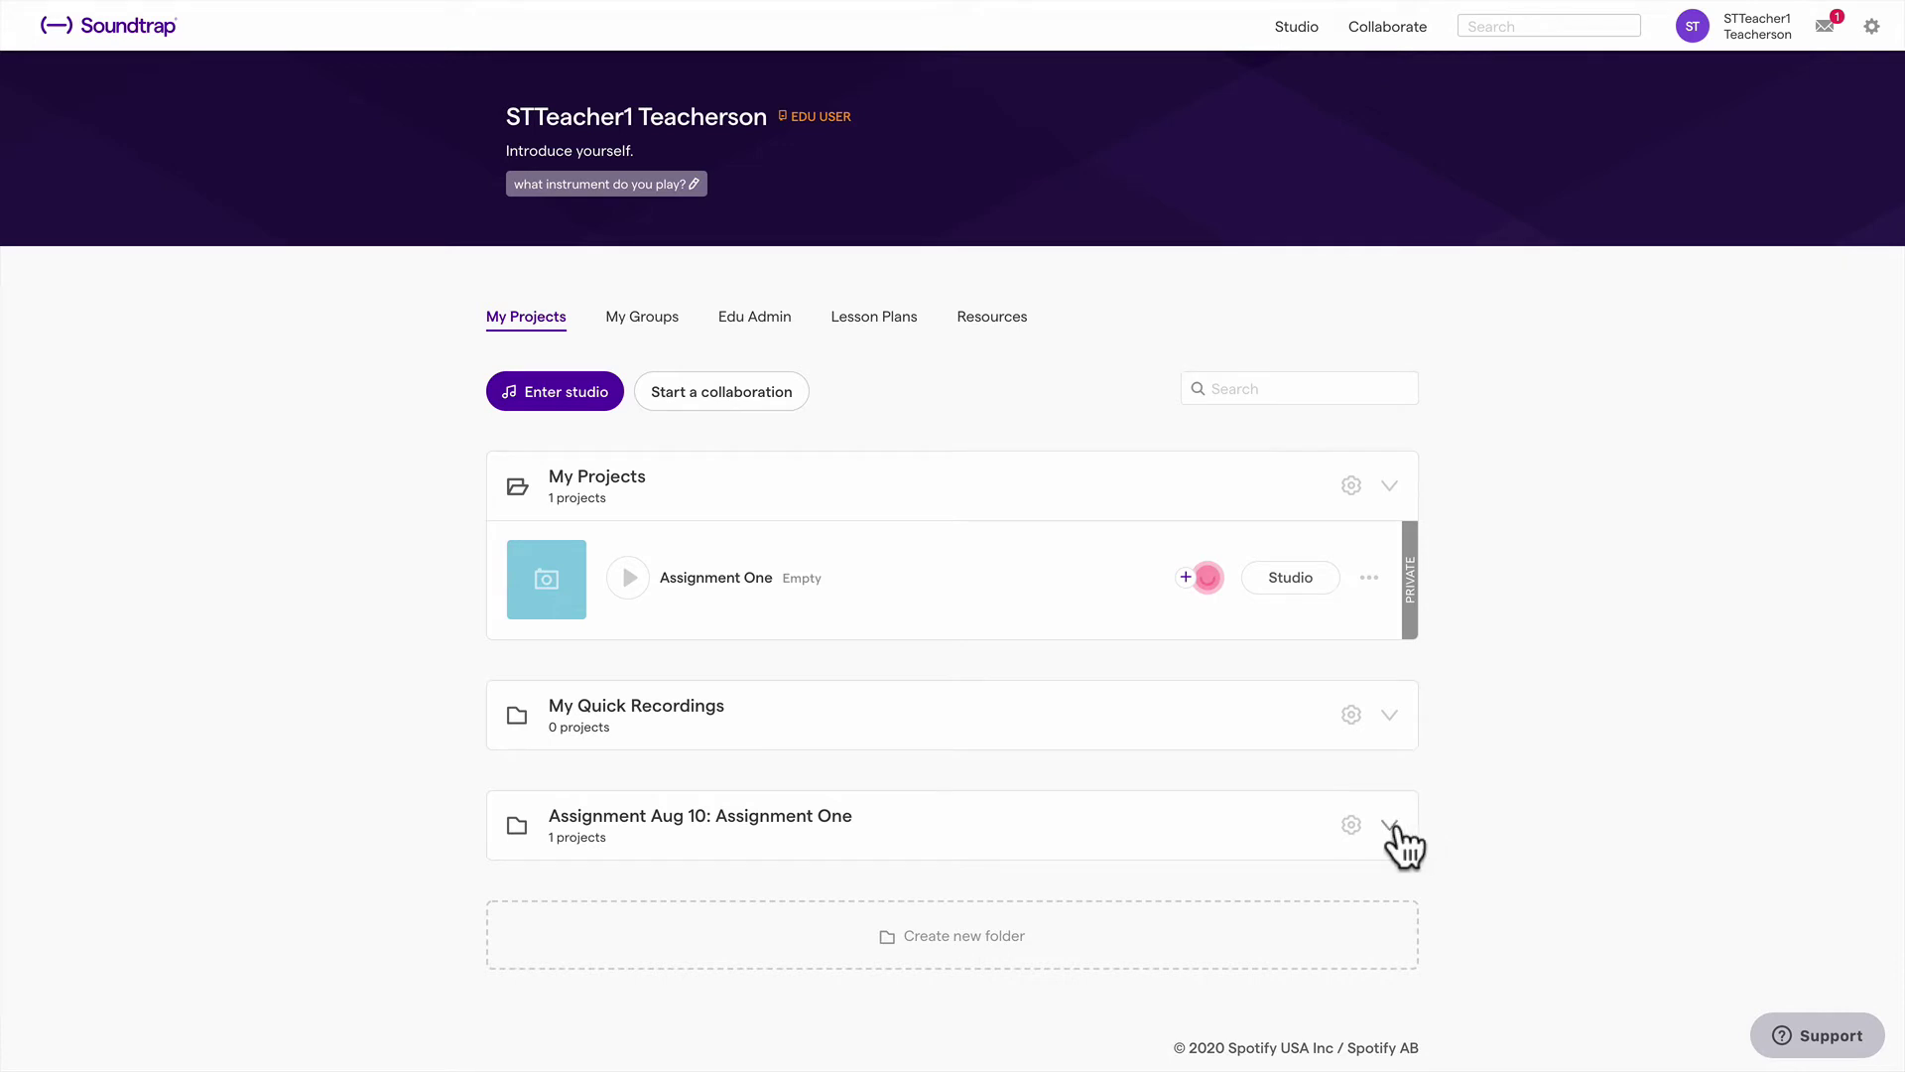
{"action": "left_click", "coordinate": [1392, 827]}
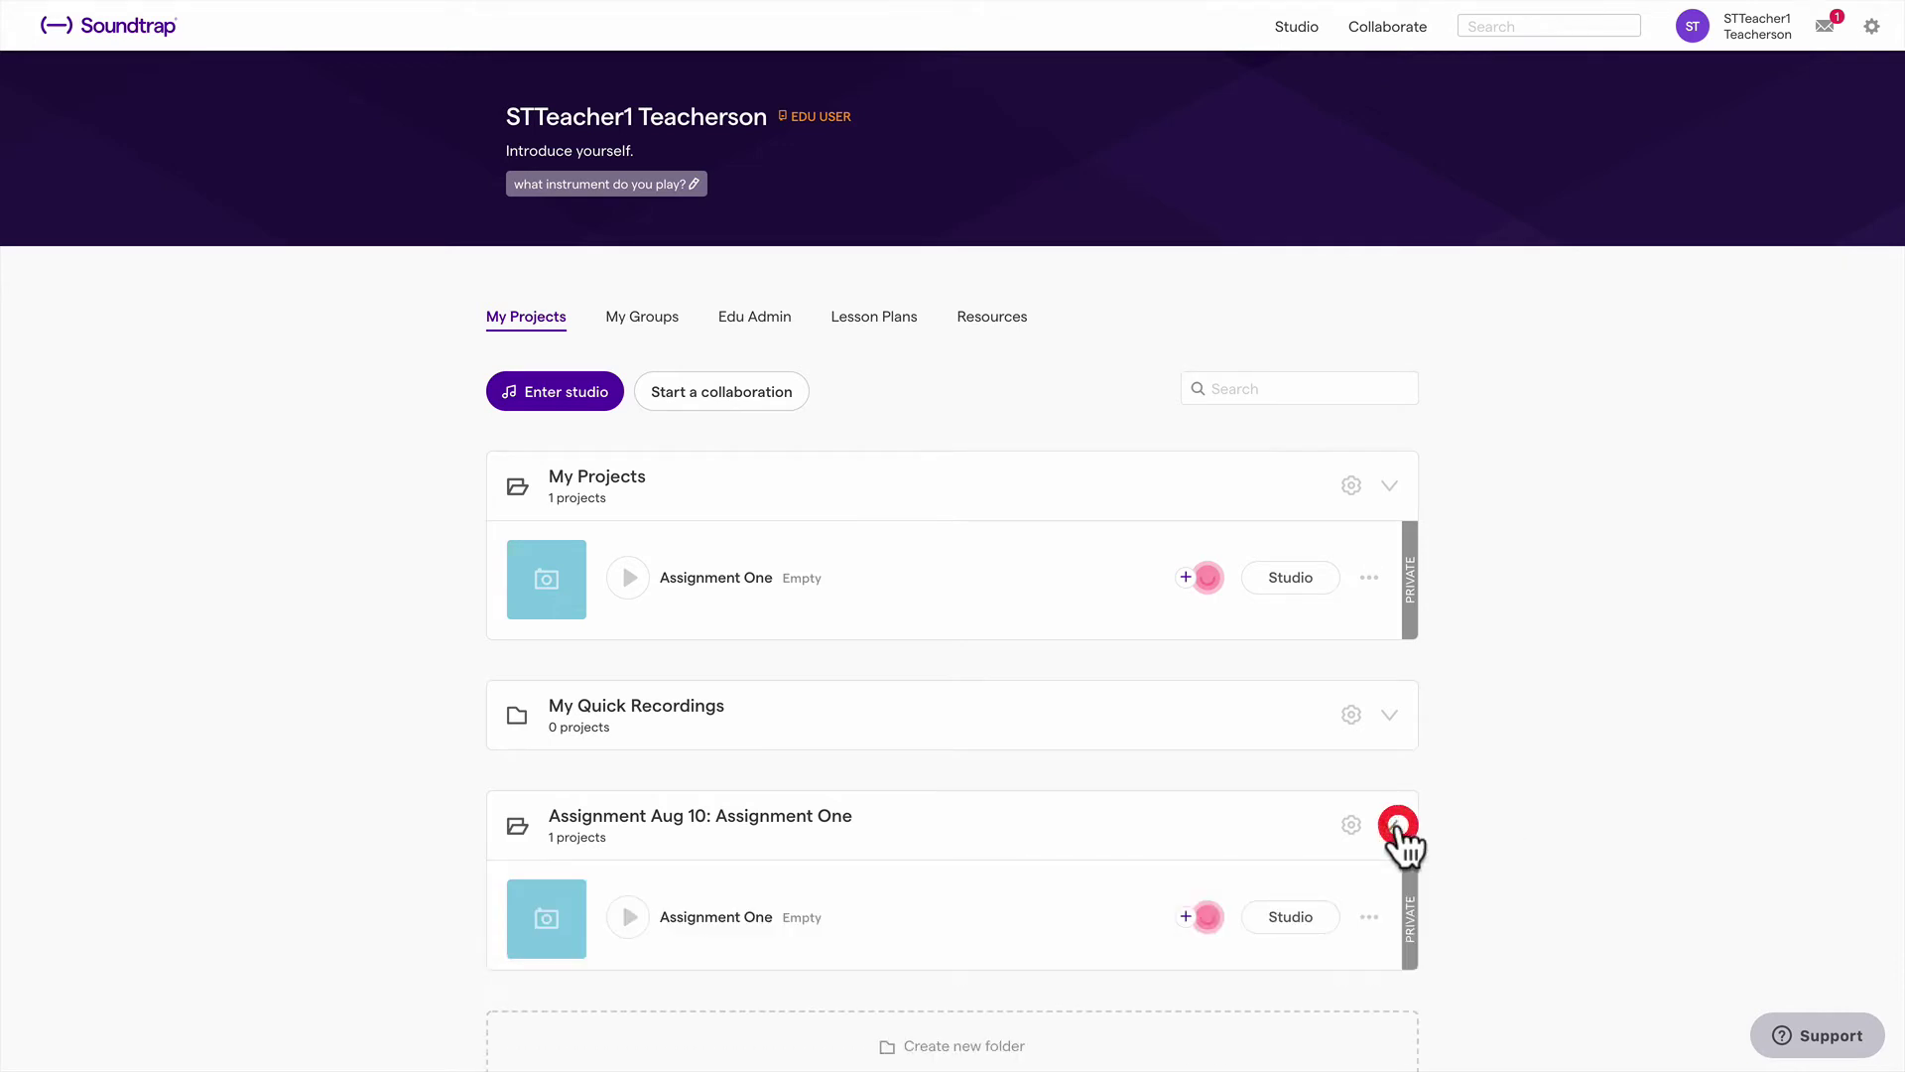
{"action": "scroll", "coordinate": [1492, 811], "scroll_direction": "down", "scroll_amount": 1}
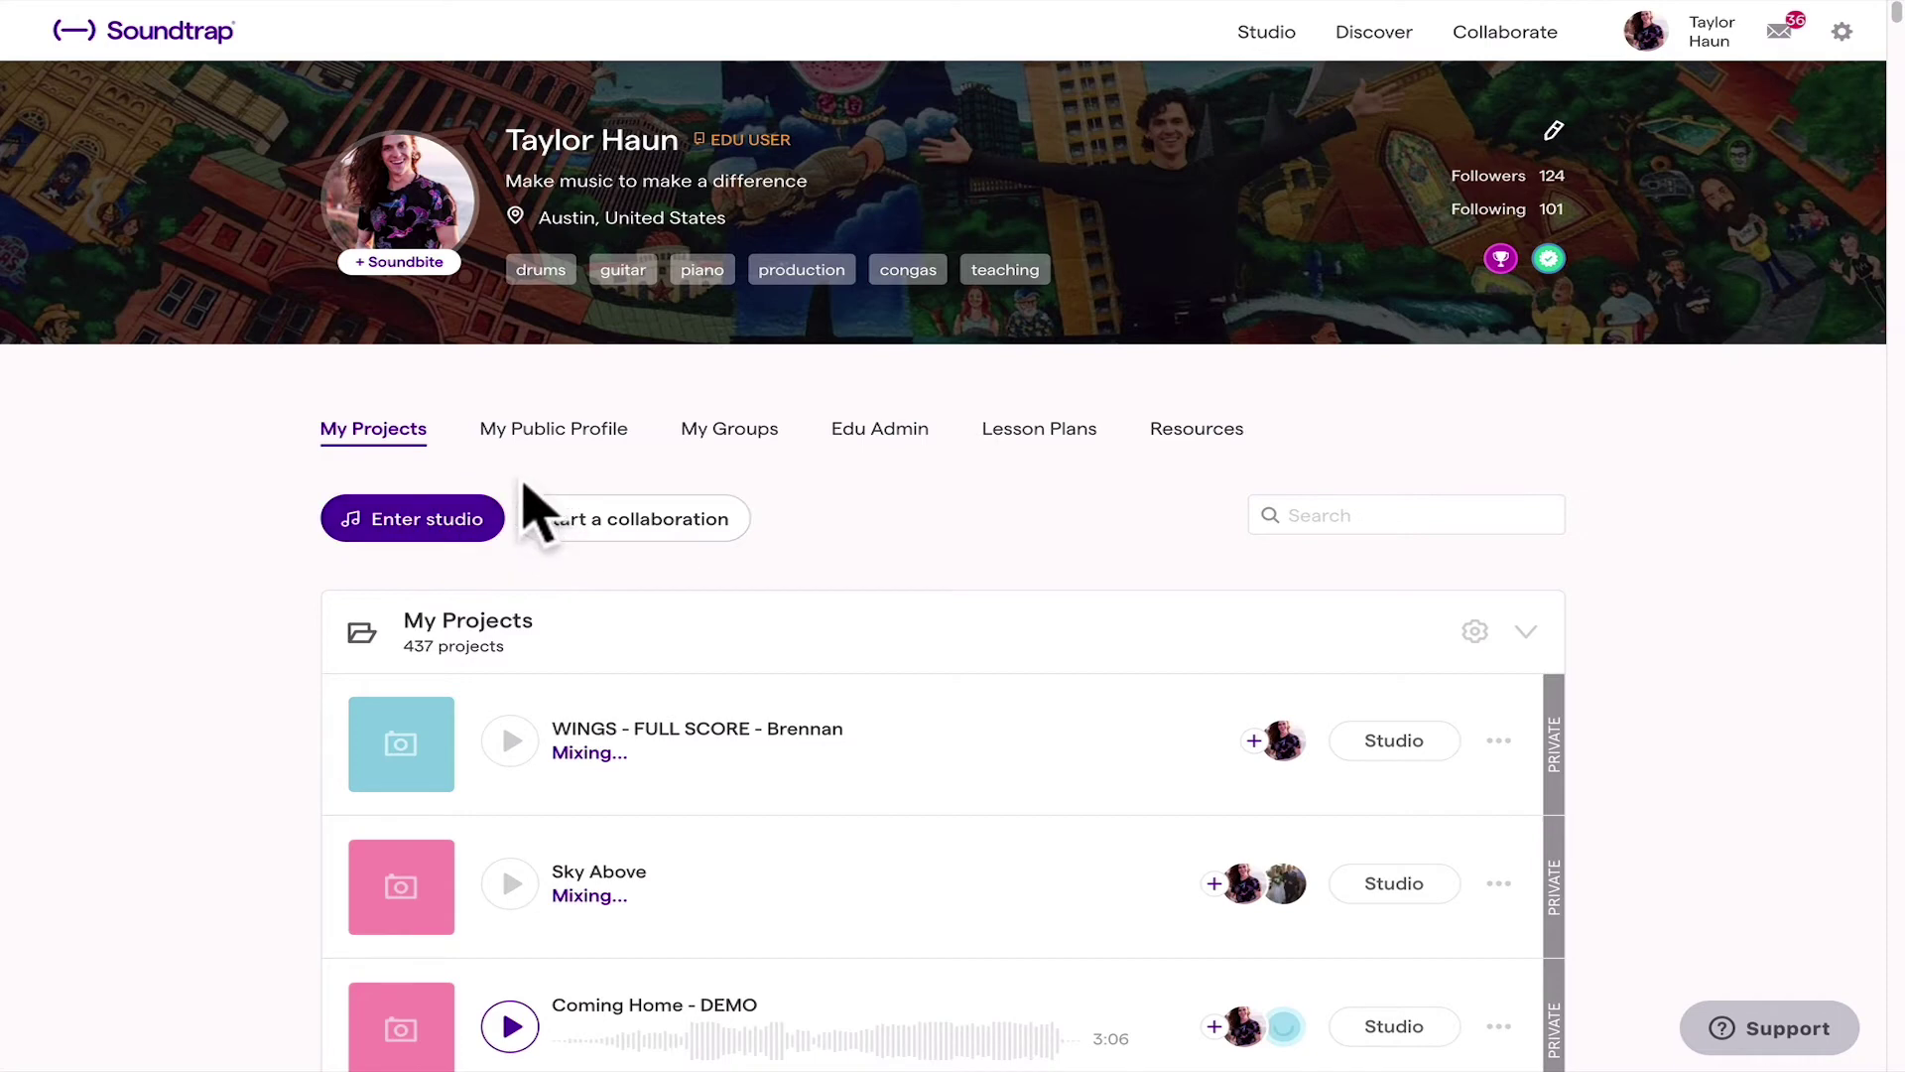
Create a new podcast project in the studio and try moving the playhead along the timeline, returning it to the start
{"action": "left_click", "coordinate": [405, 529]}
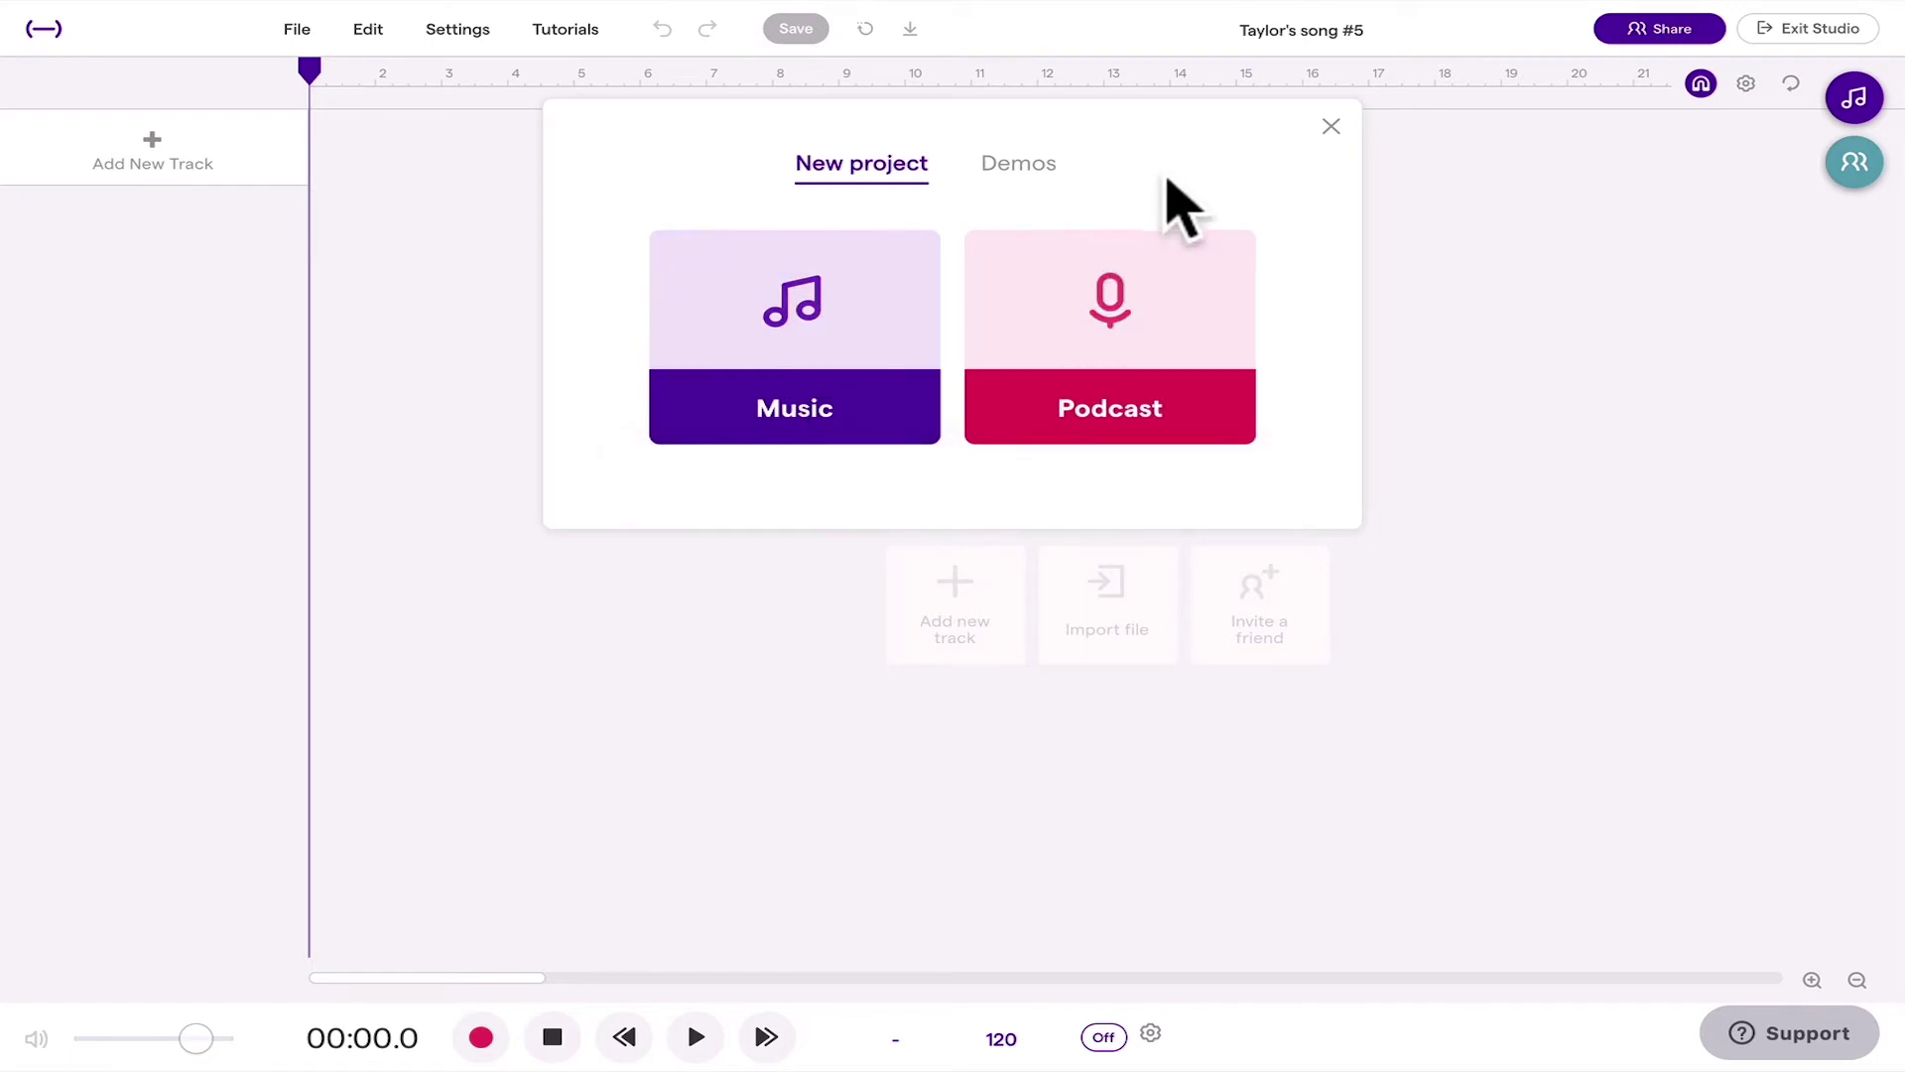
{"action": "left_click", "coordinate": [1101, 330]}
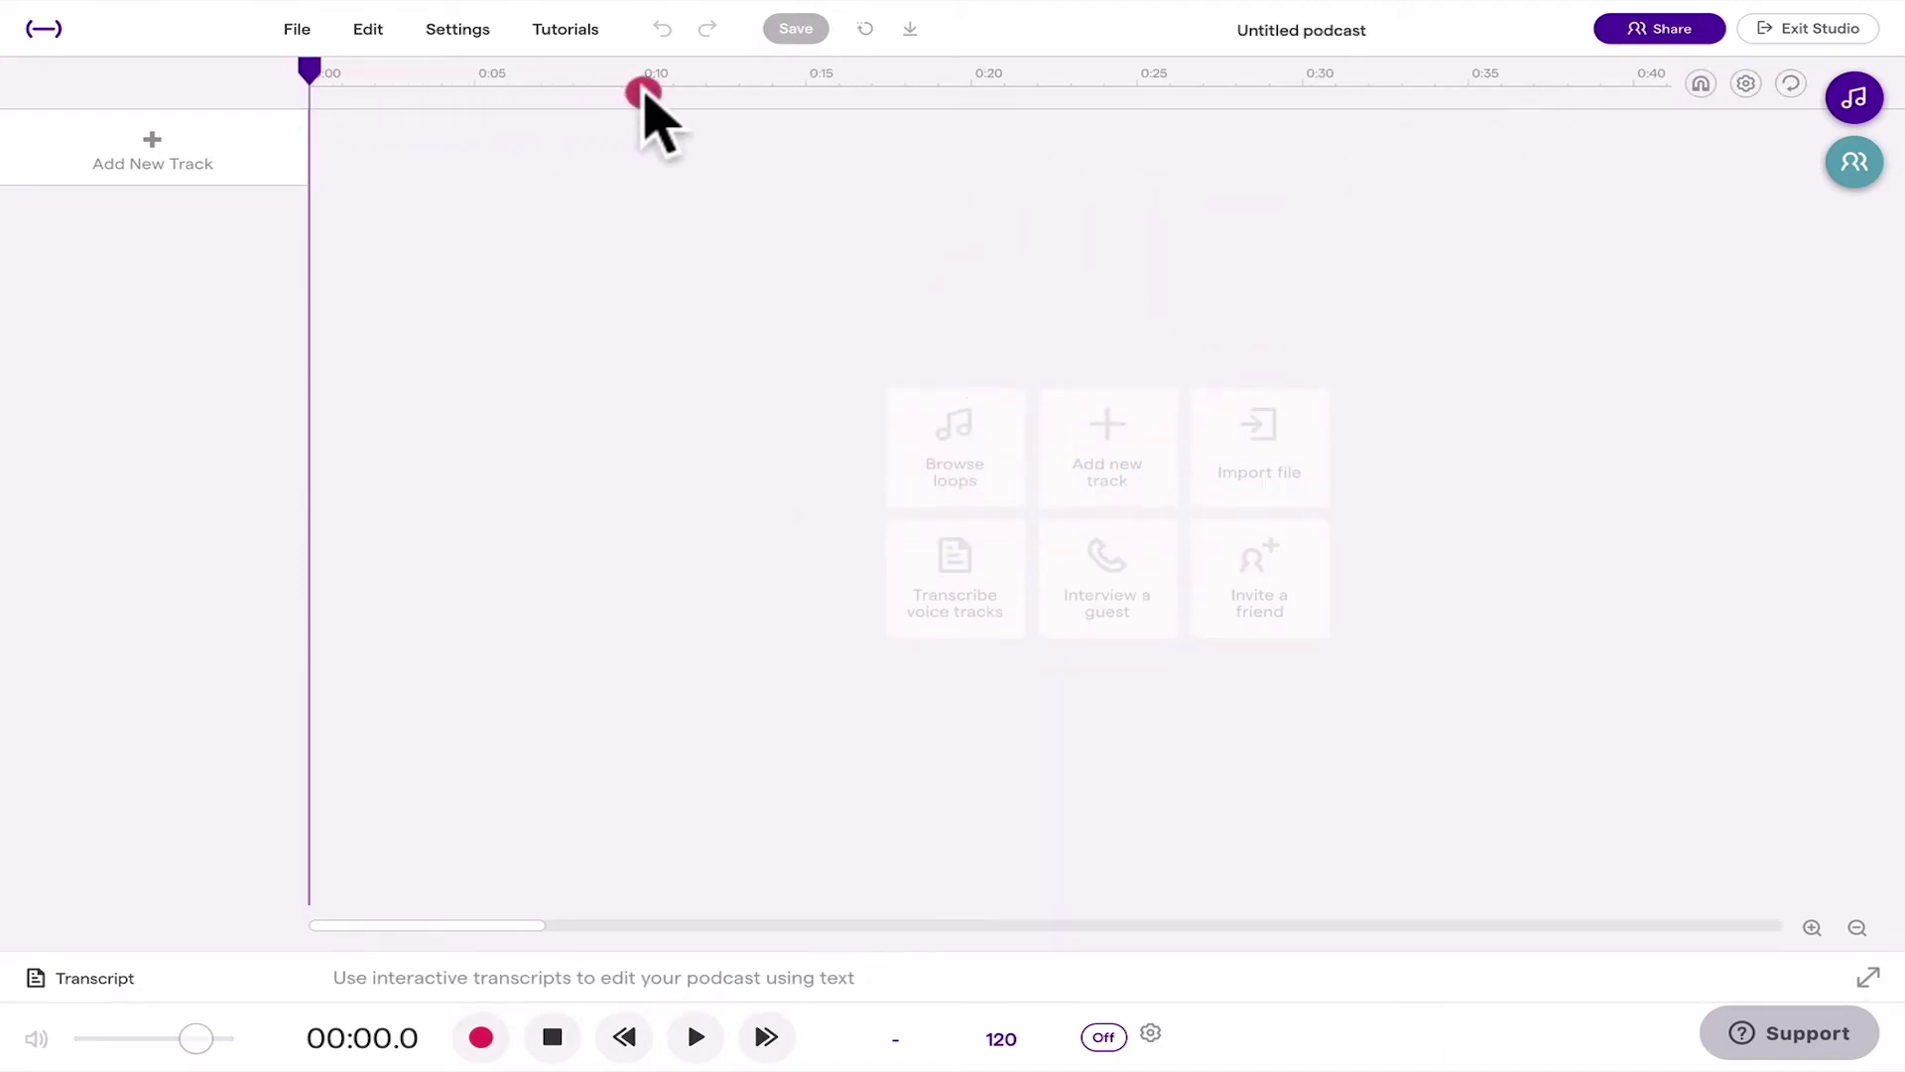
{"action": "left_click", "coordinate": [645, 81]}
{"action": "left_click_drag", "start_coordinate": [645, 79], "coordinate": [273, 70]}
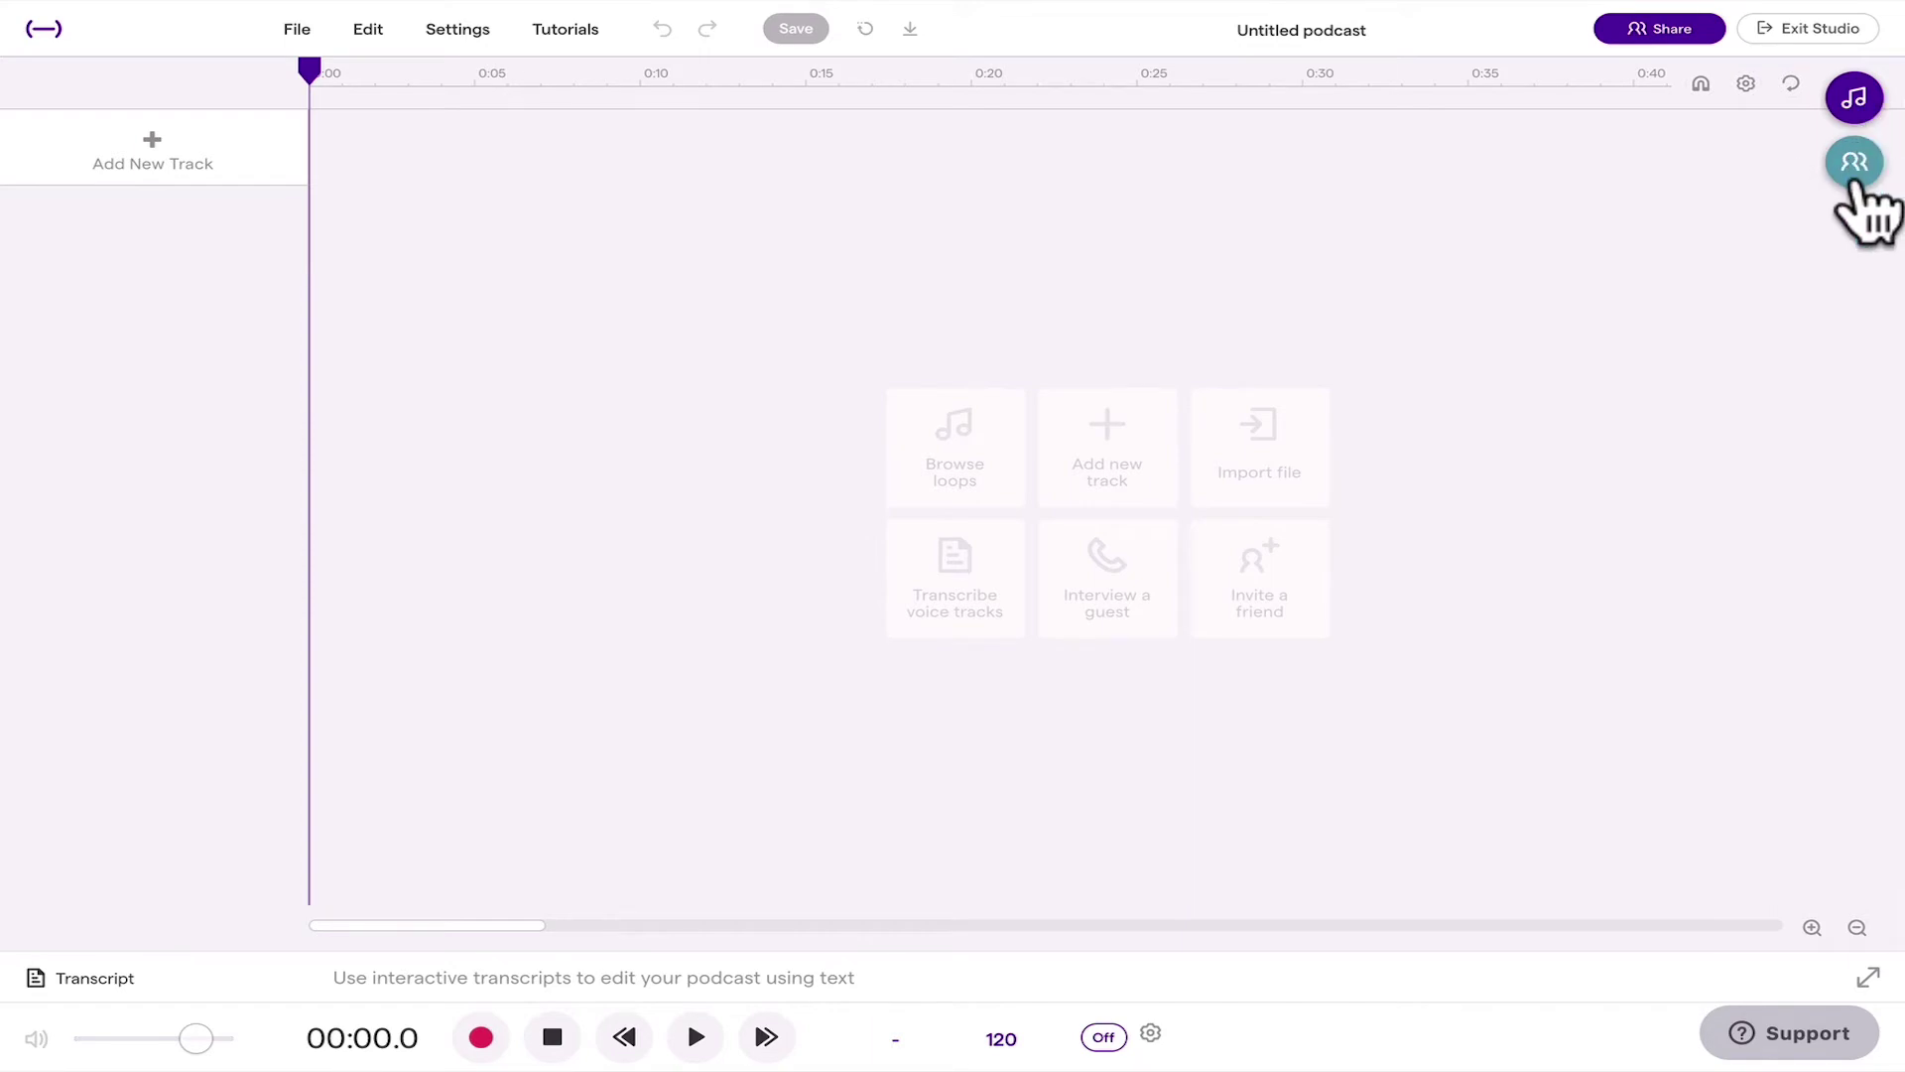
Clear the loop library's search and view the options for inviting collaborators to the project
{"action": "left_click", "coordinate": [1856, 107]}
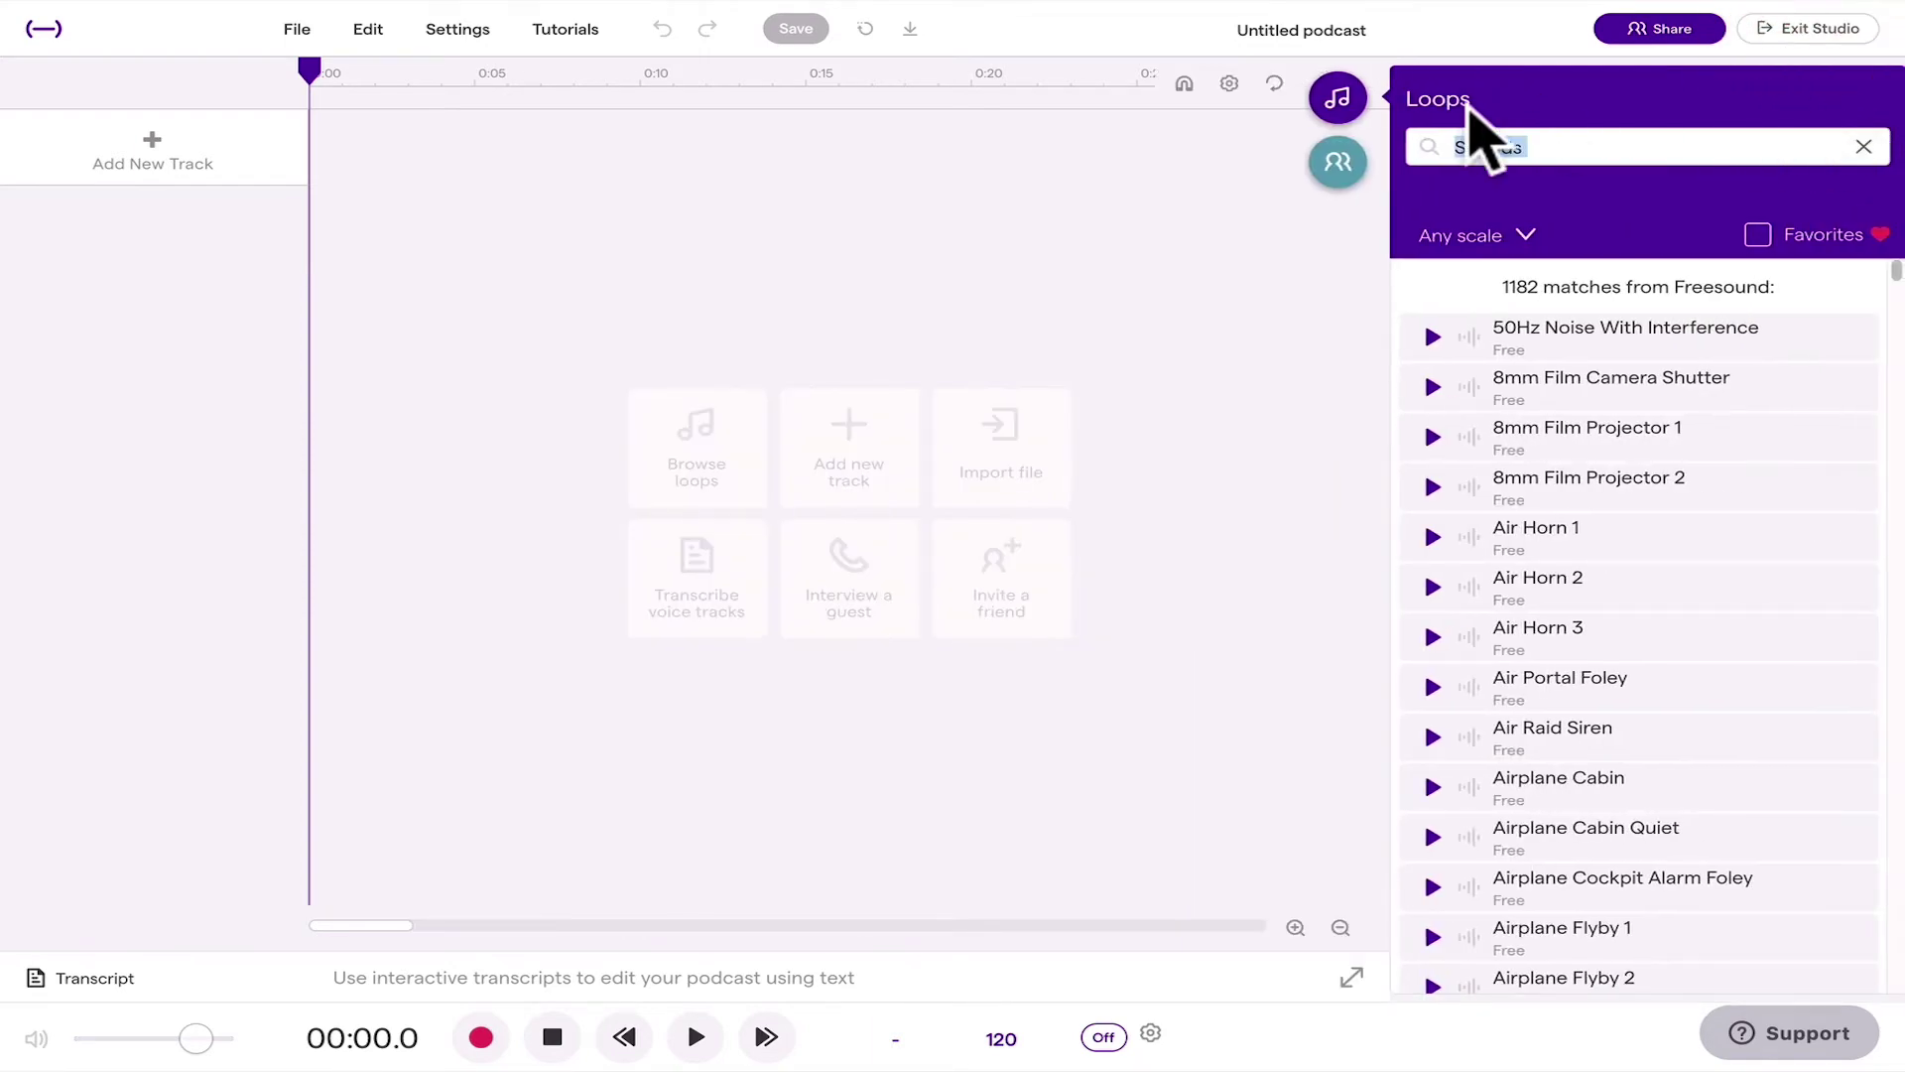
{"action": "left_click", "coordinate": [1865, 147]}
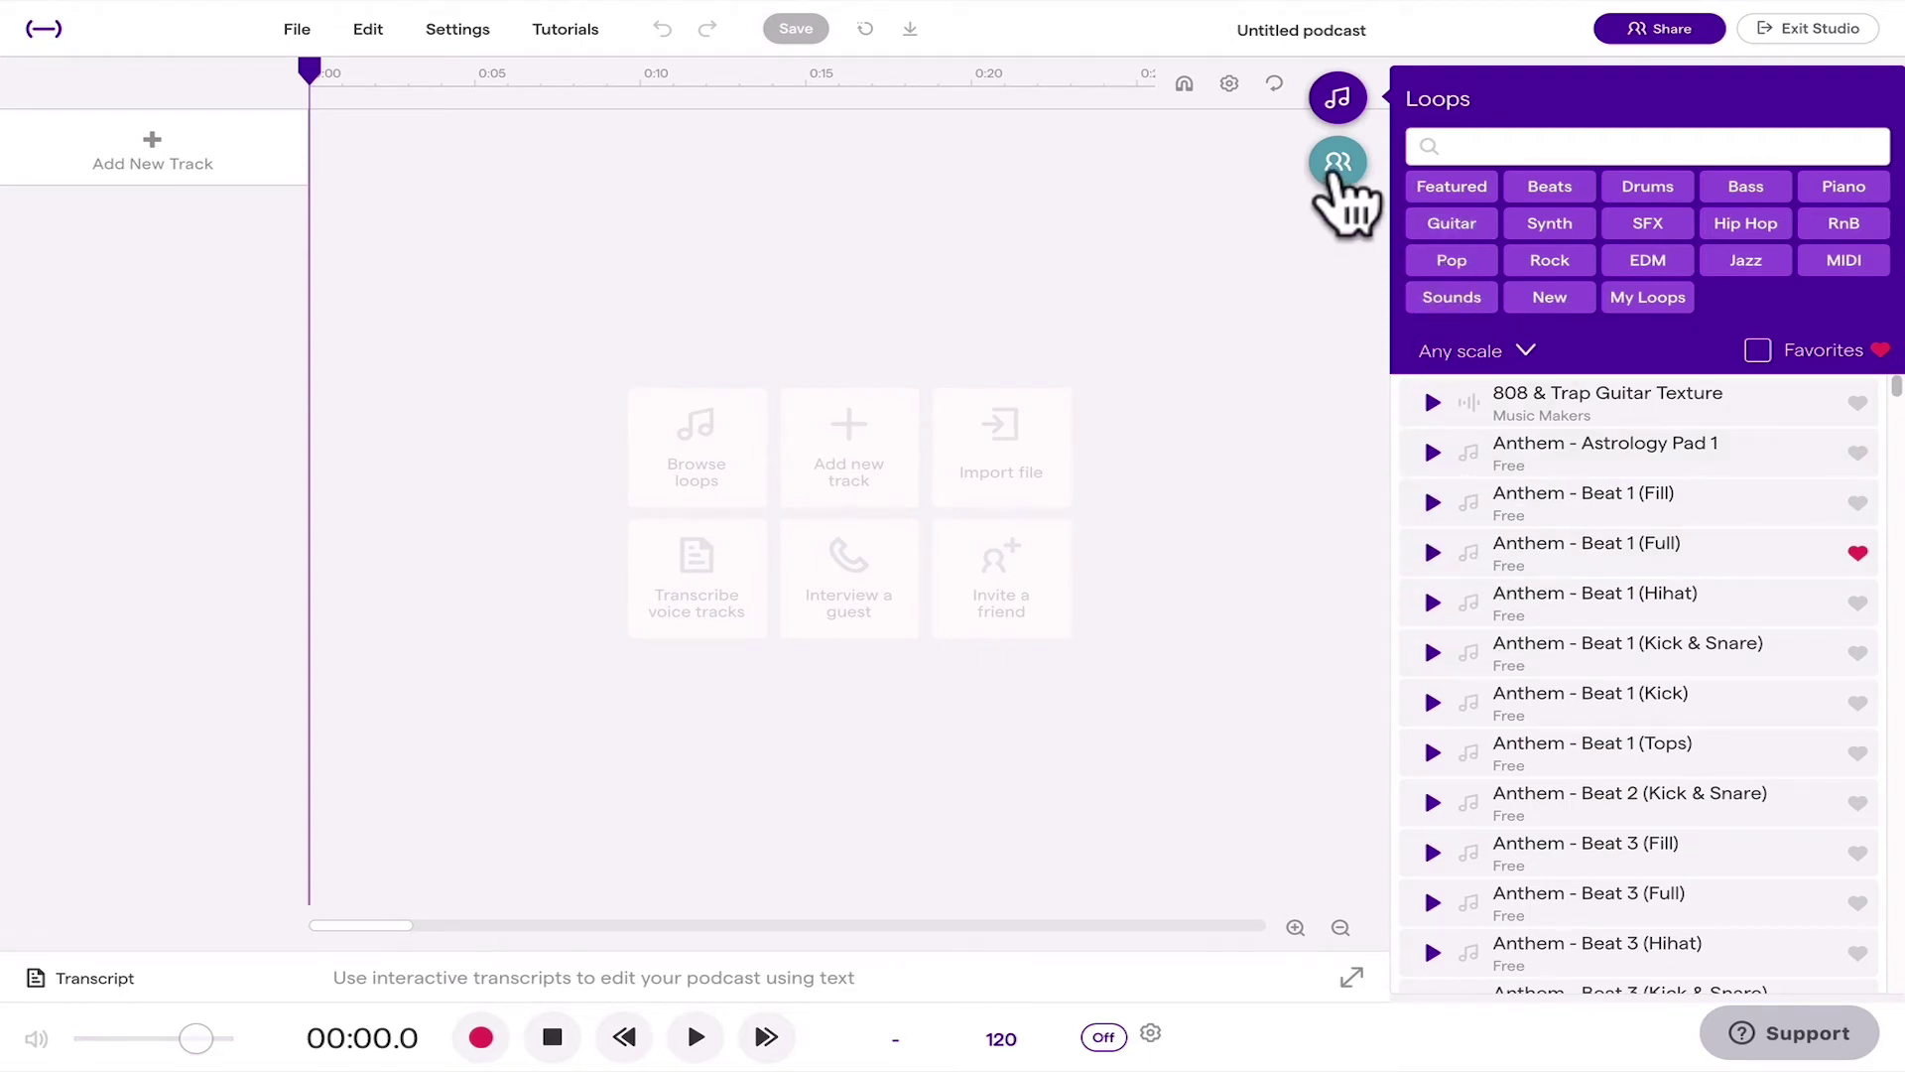
{"action": "left_click", "coordinate": [1336, 180]}
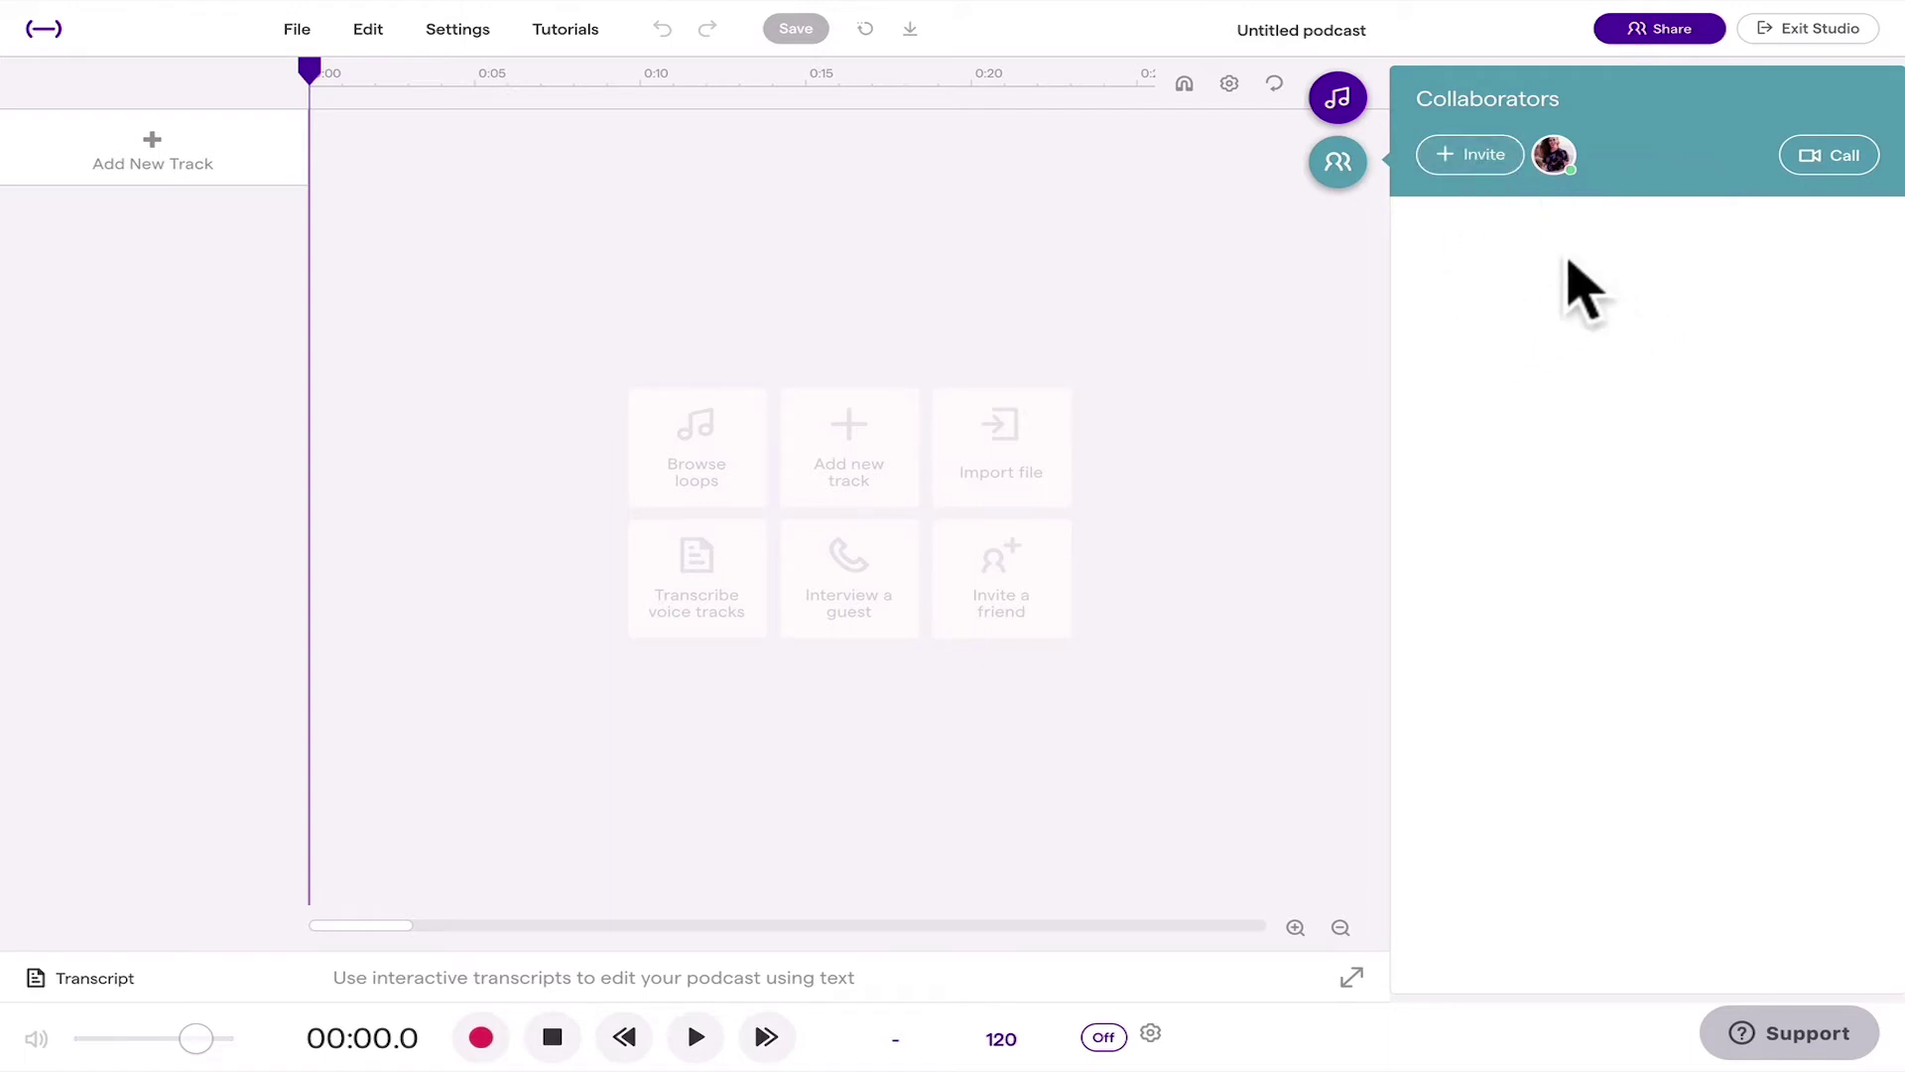
{"action": "left_click", "coordinate": [1470, 157]}
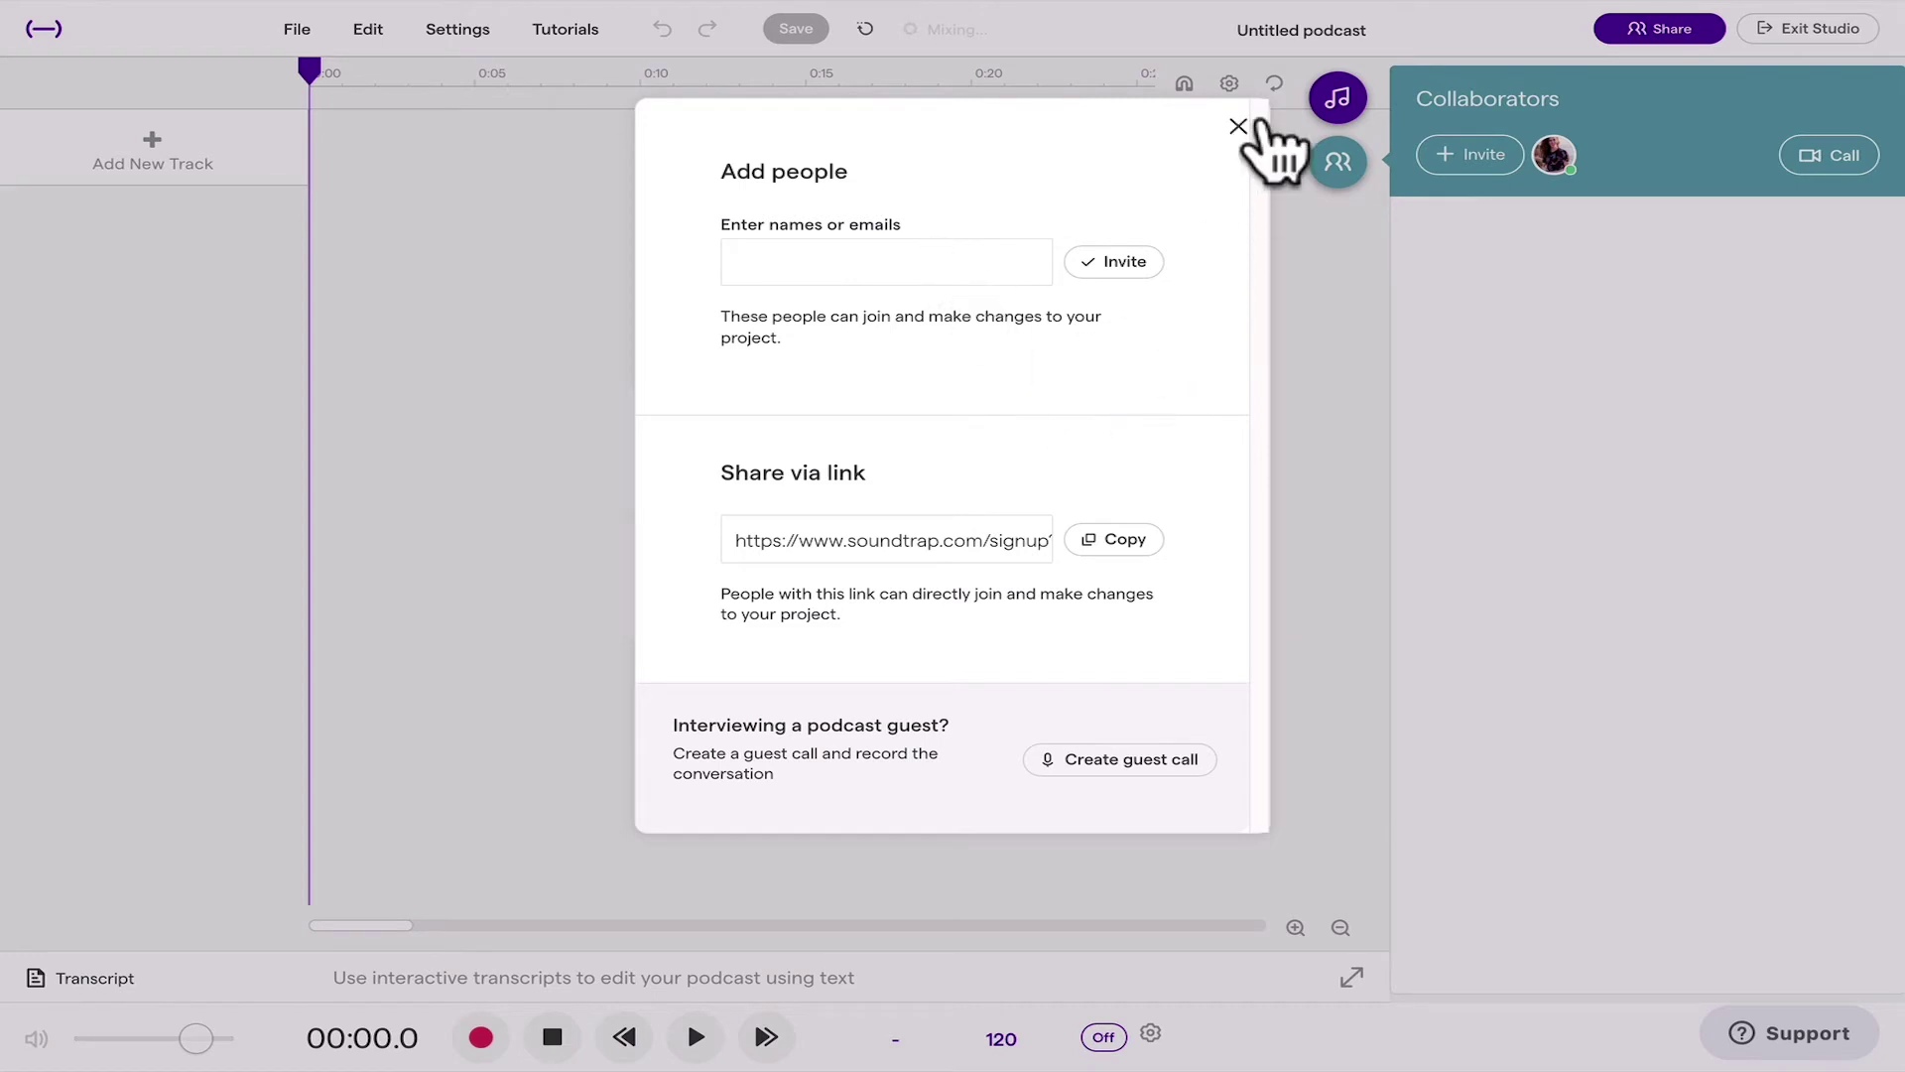
{"action": "left_click", "coordinate": [1235, 127]}
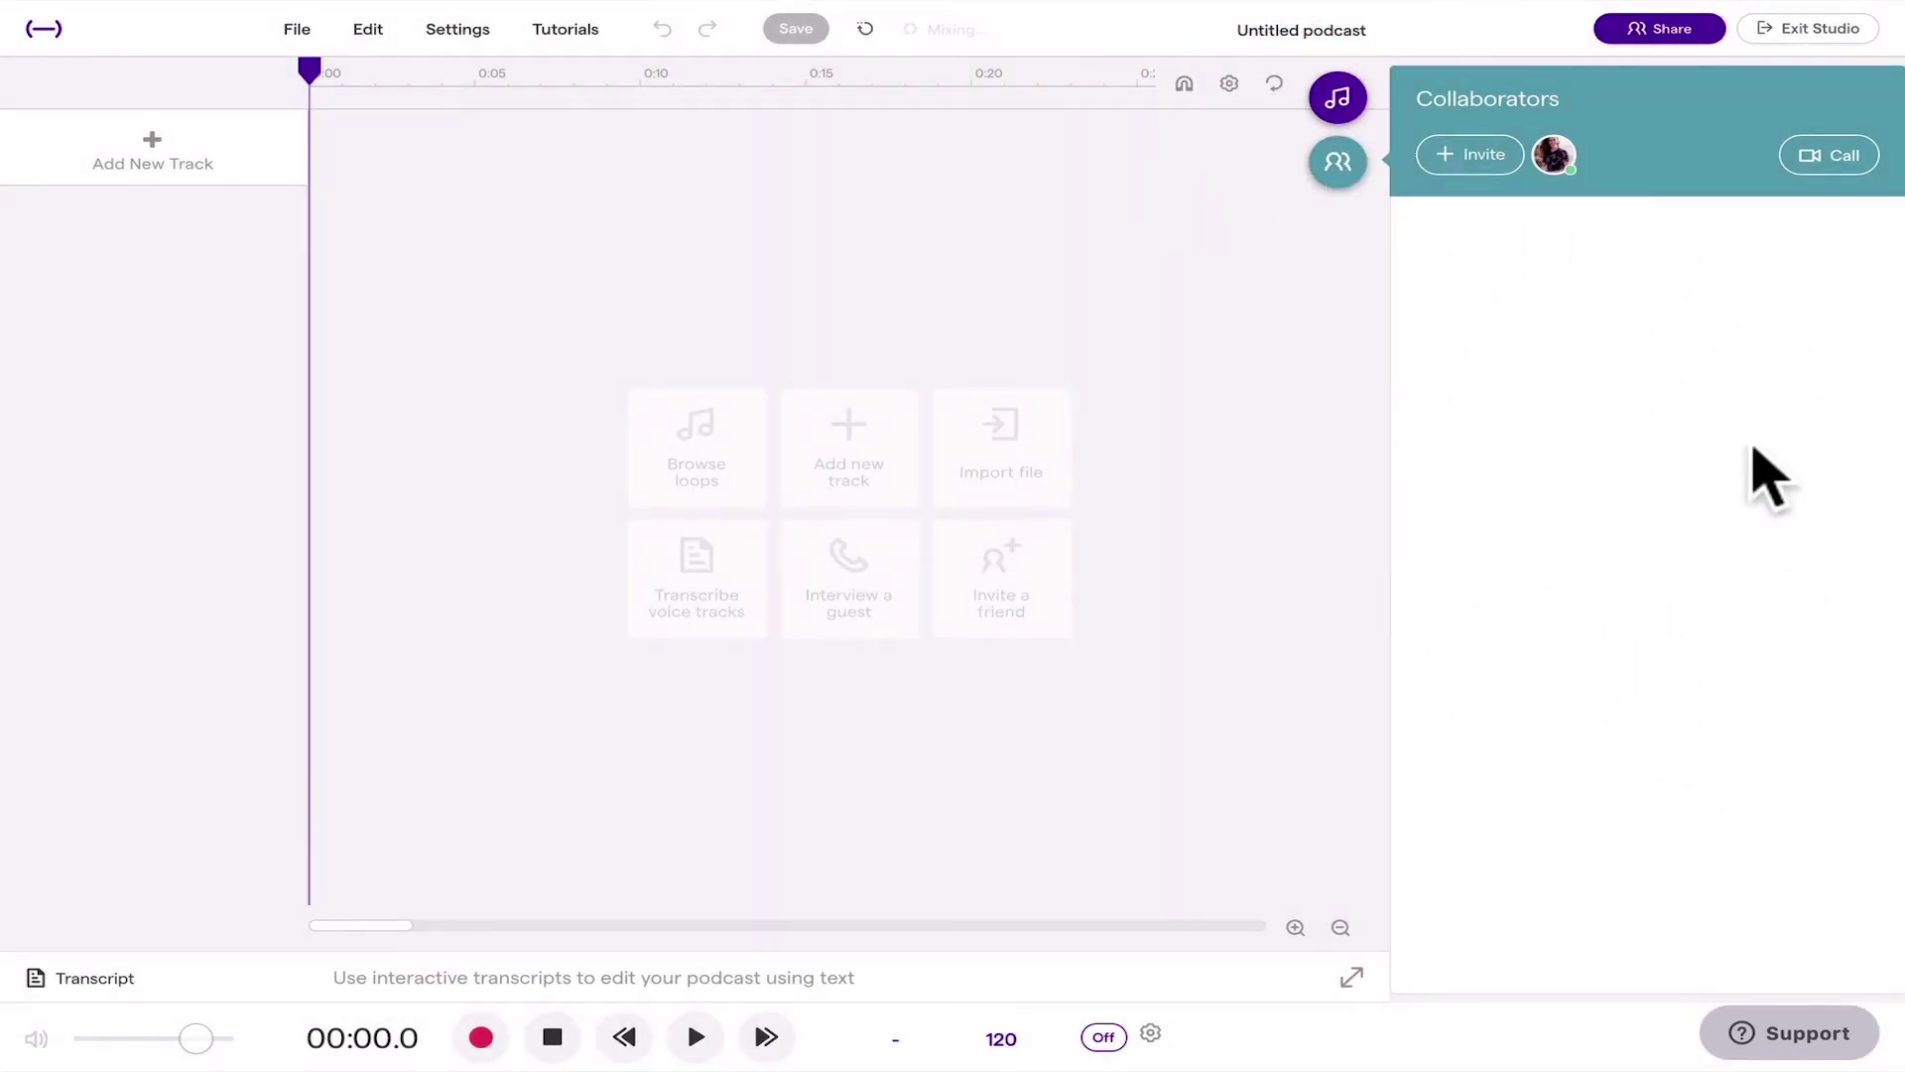
{"action": "left_click", "coordinate": [1340, 168]}
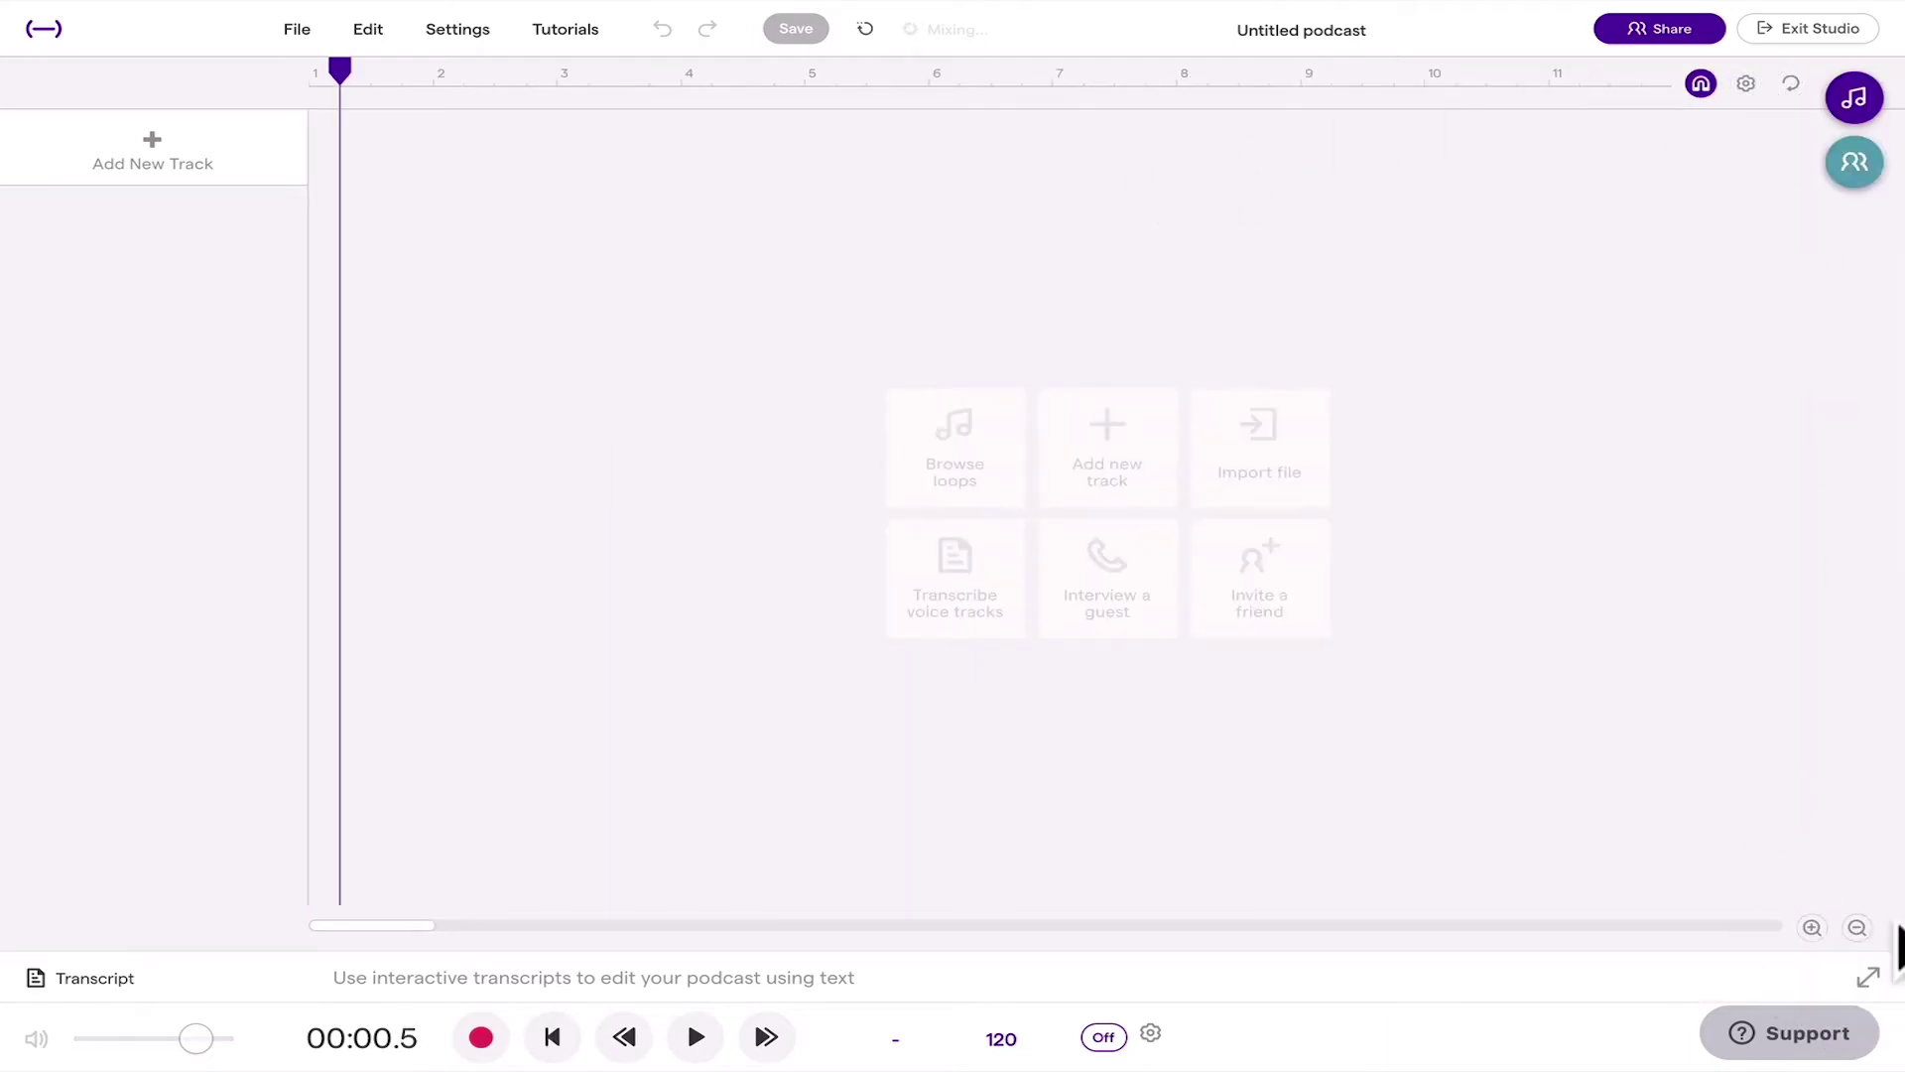
Adjust the timeline zoom and examine the metronome's sound, volume and count-in options
{"action": "left_click", "coordinate": [1812, 933]}
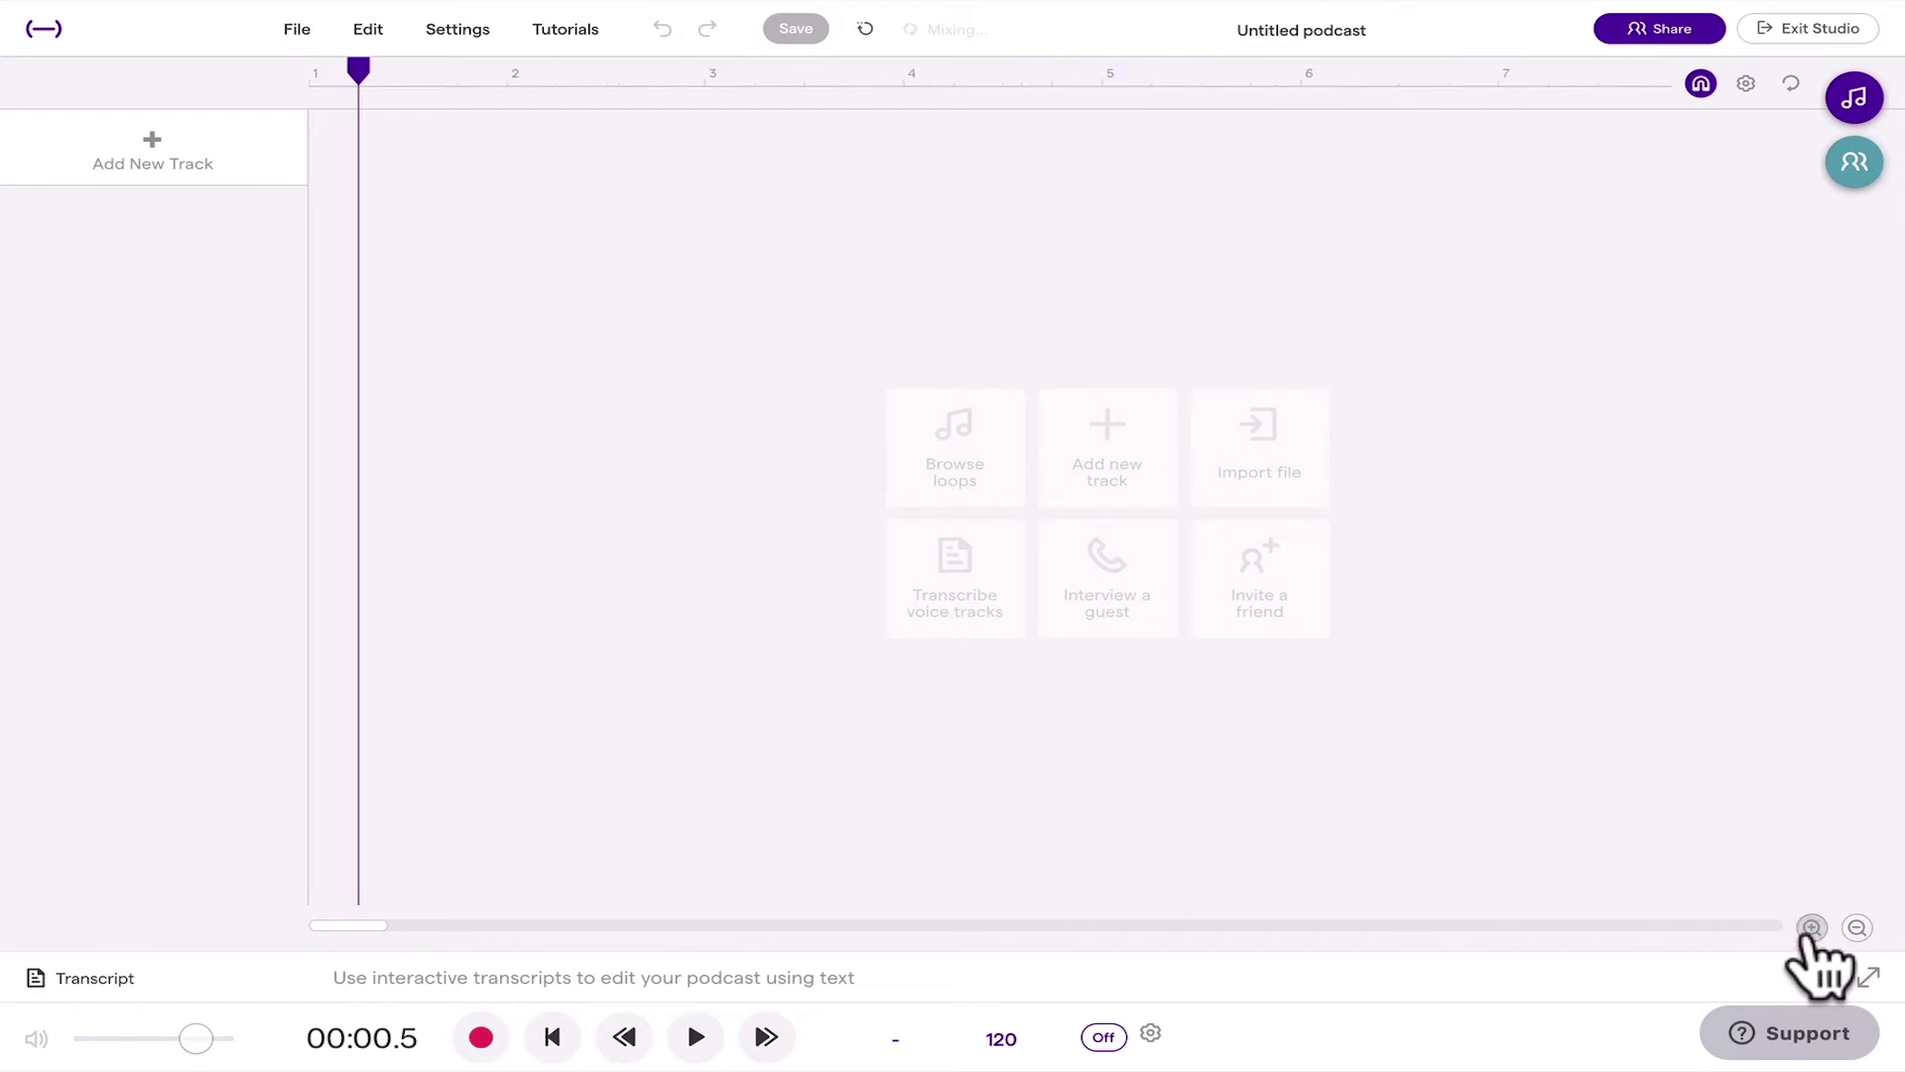
{"action": "left_click", "coordinate": [1857, 929]}
{"action": "left_click", "coordinate": [1812, 927]}
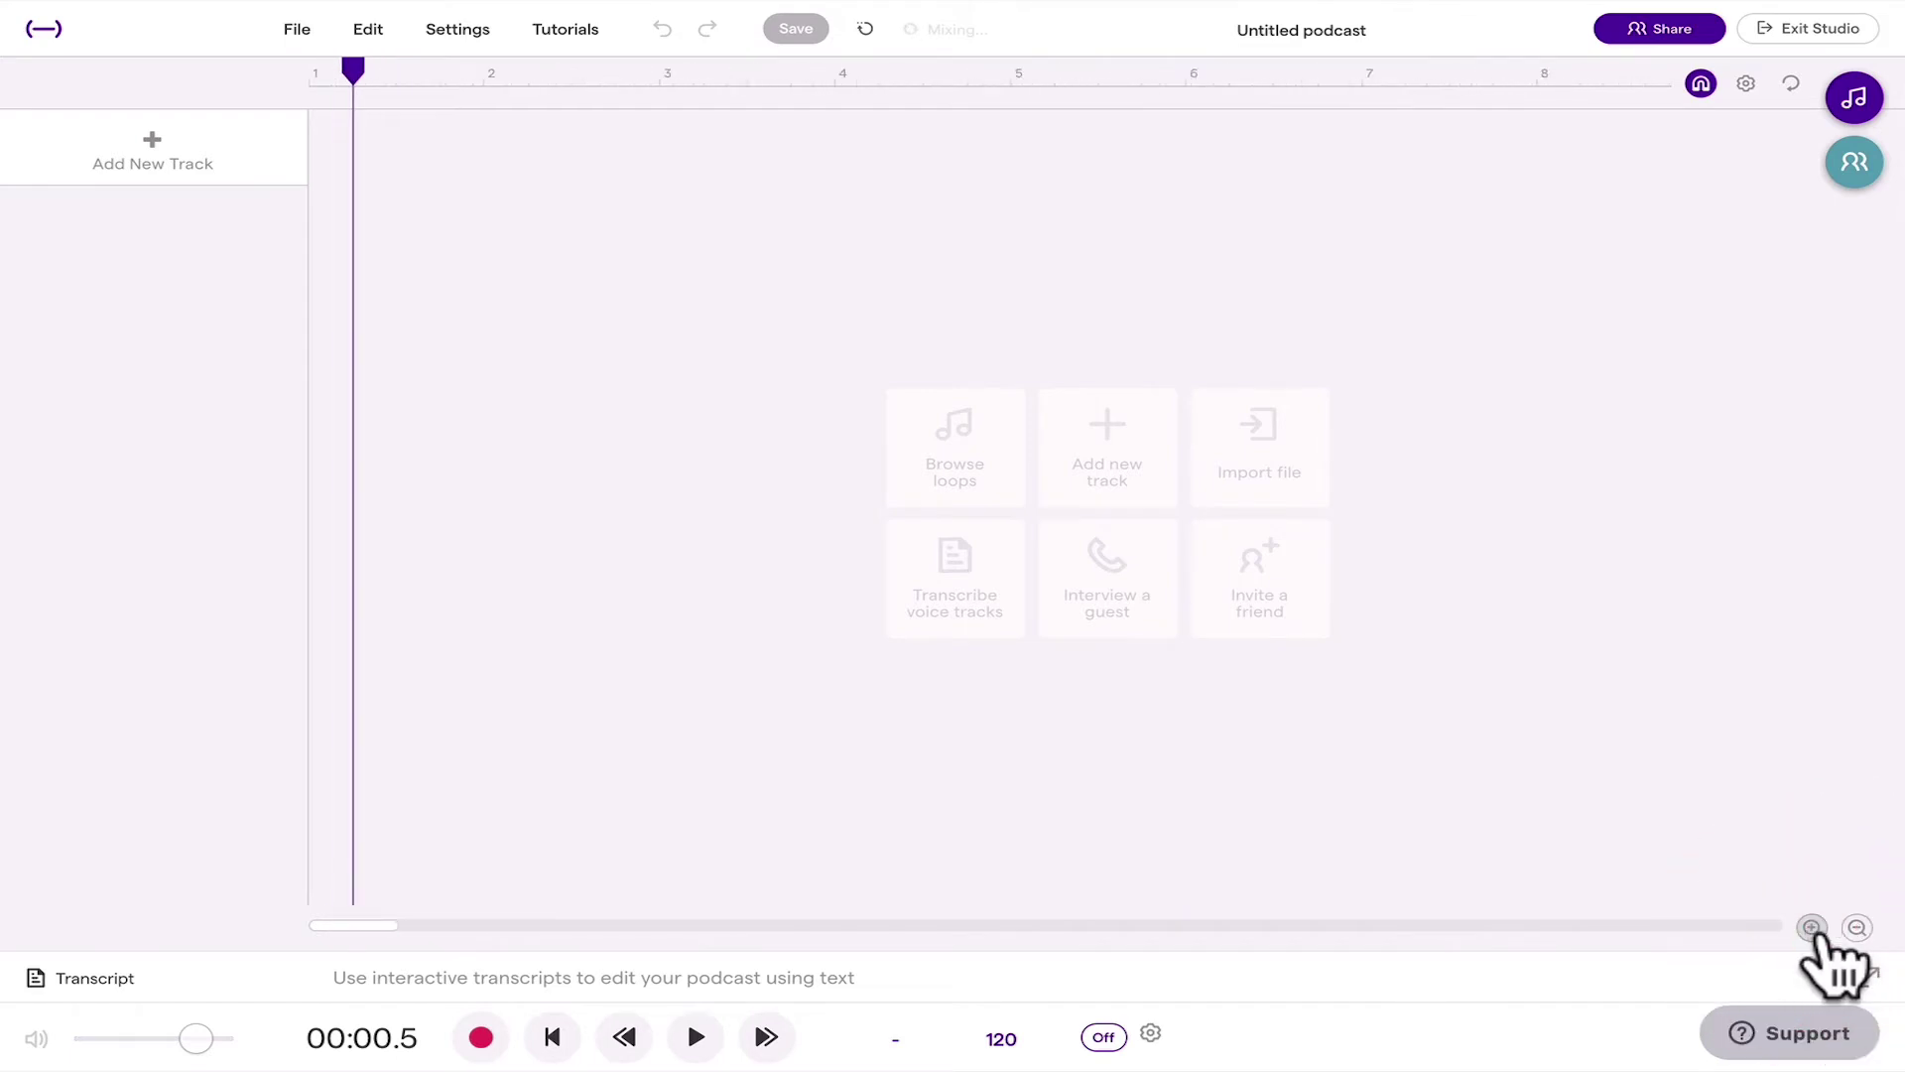
{"action": "left_click", "coordinate": [1104, 1037]}
{"action": "left_click", "coordinate": [1151, 1033]}
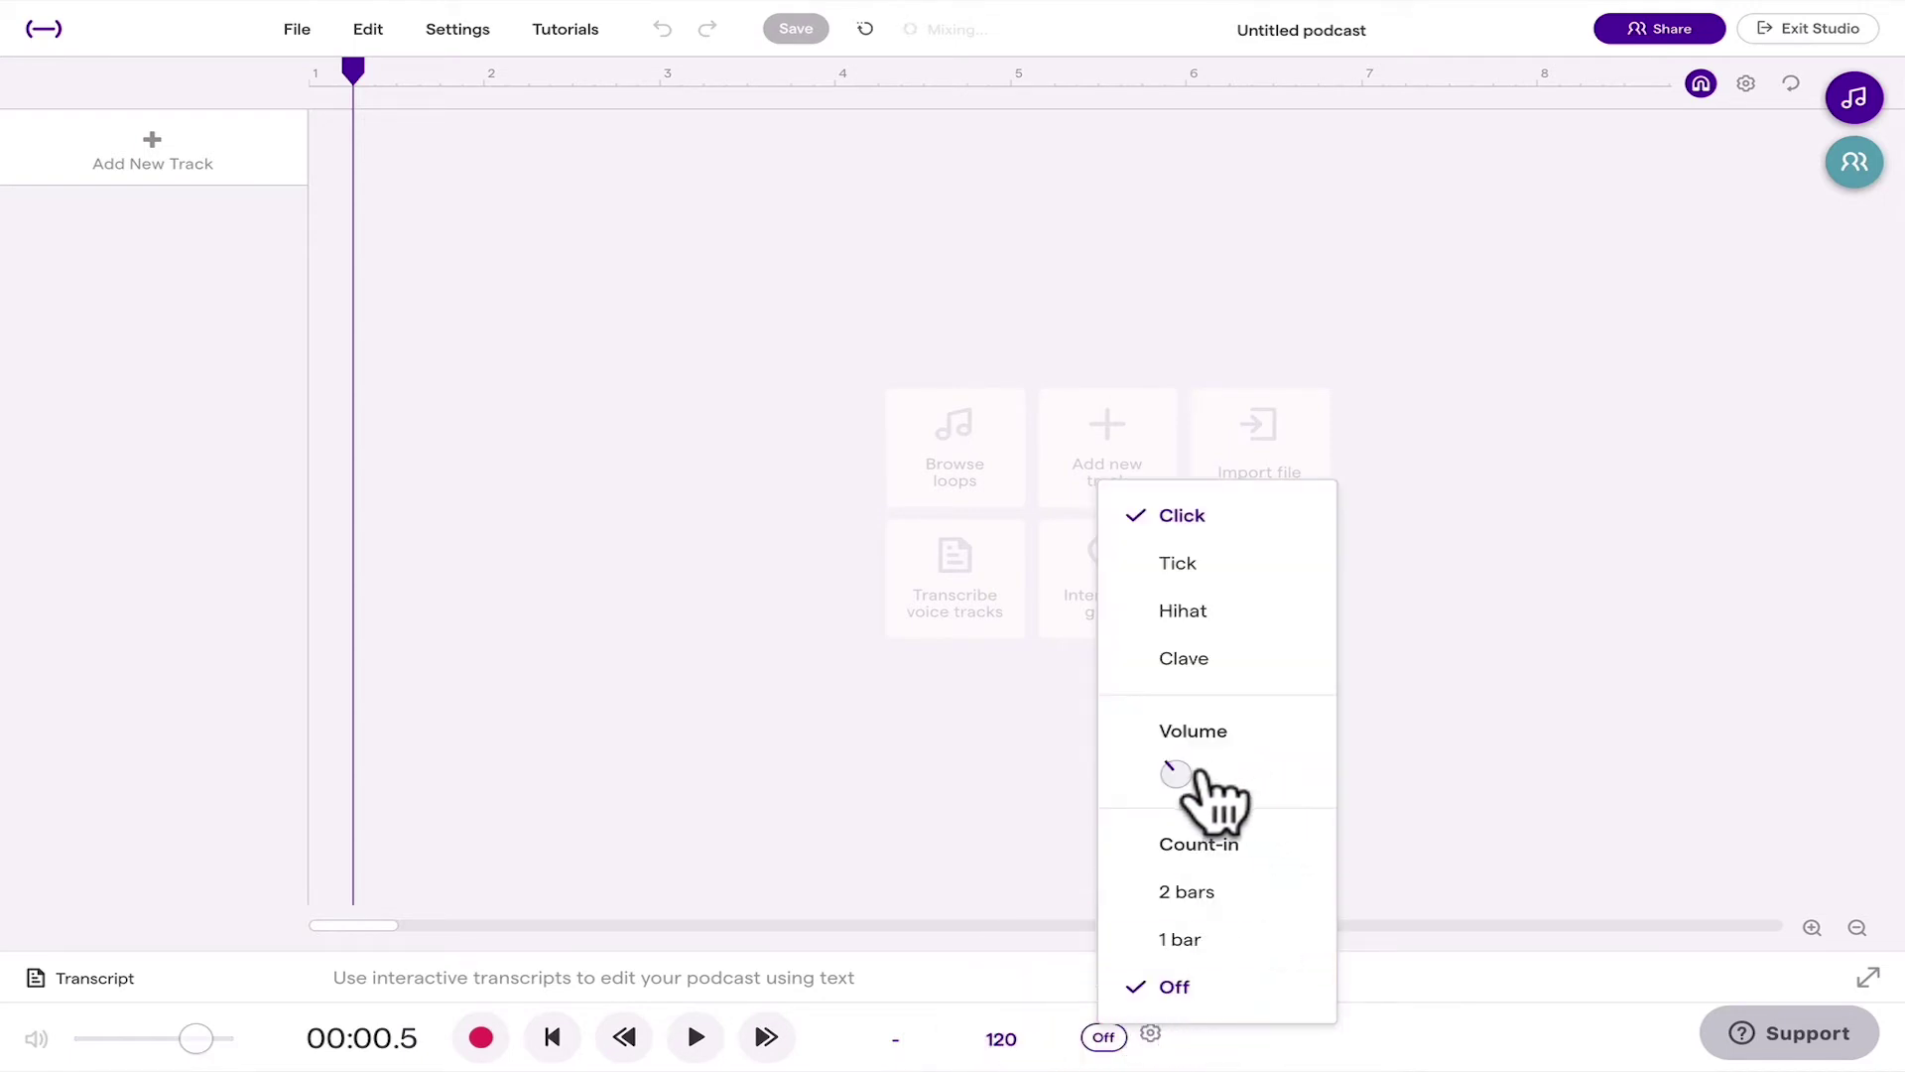
{"action": "left_click", "coordinate": [1044, 950]}
Set the podcast project's tempo to 100 BPM
{"action": "left_click", "coordinate": [1001, 1039]}
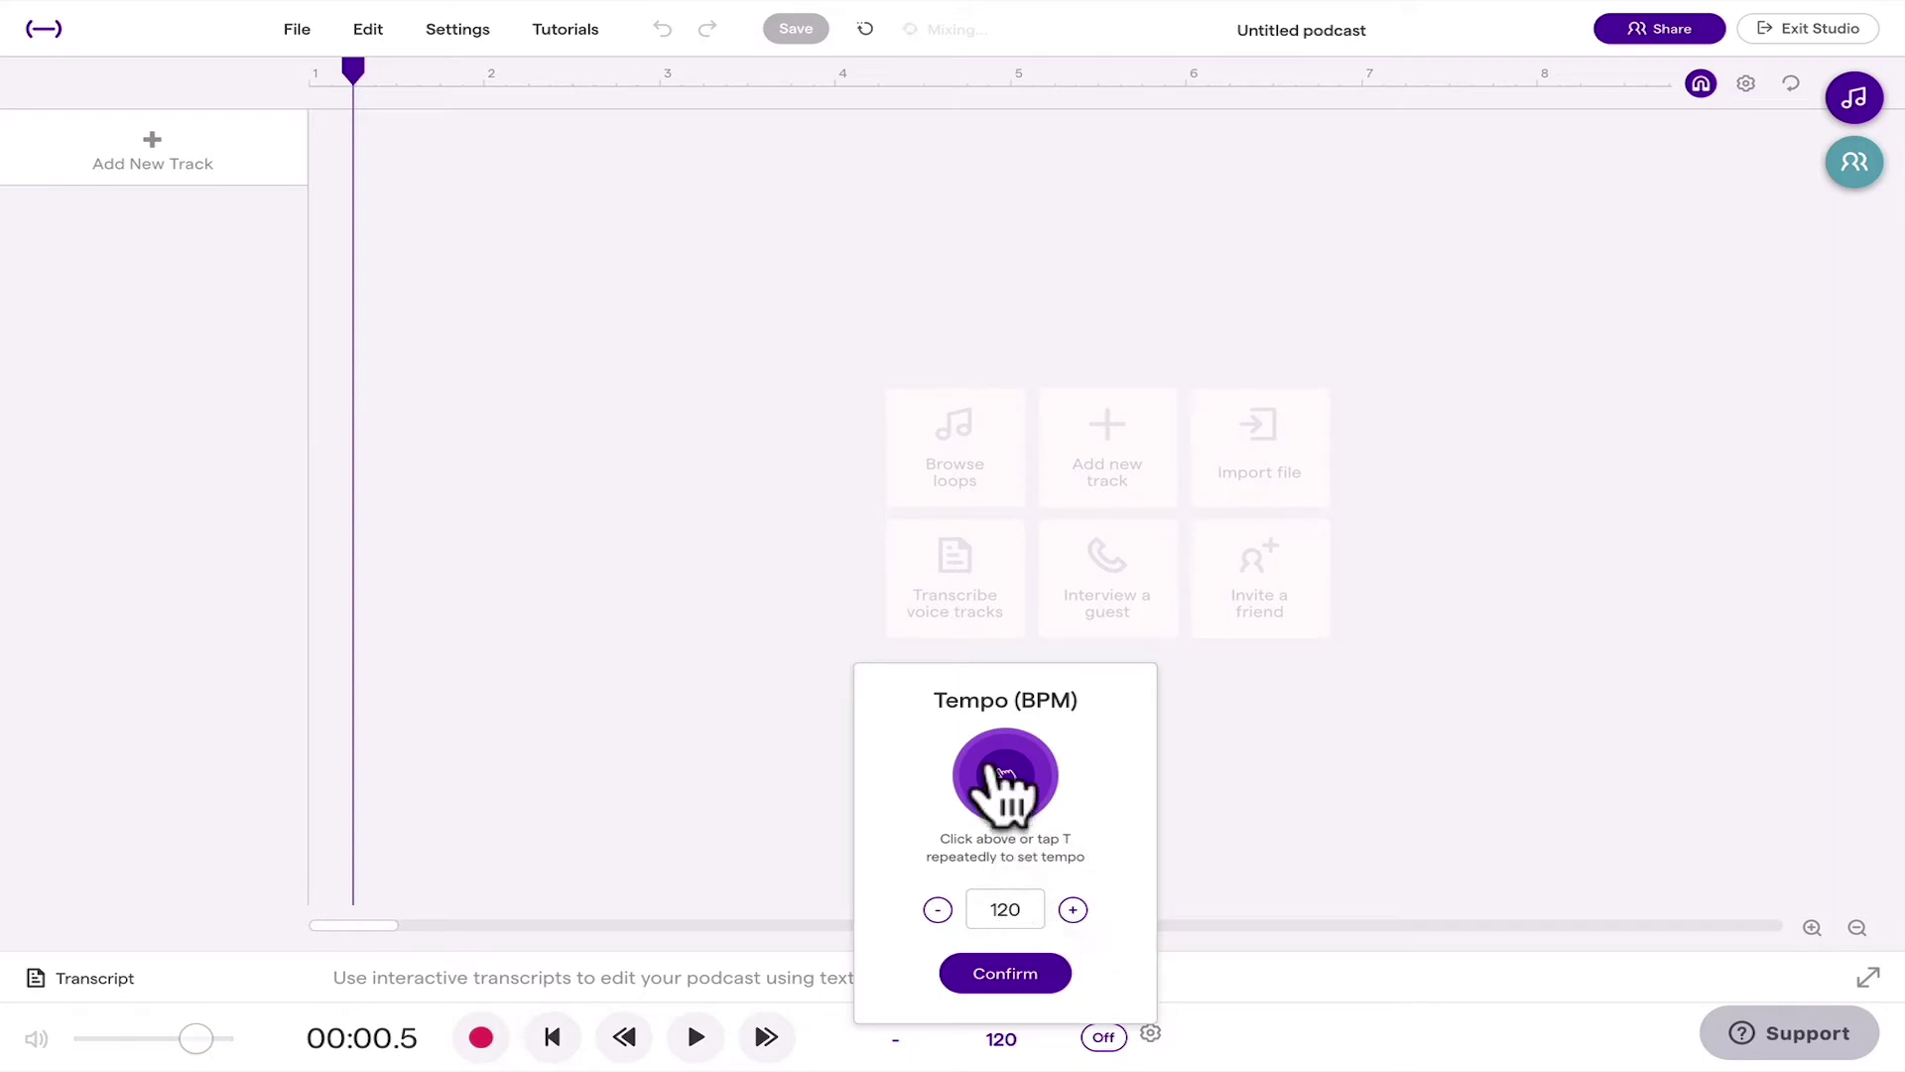
{"action": "double_click", "coordinate": [1033, 906]}
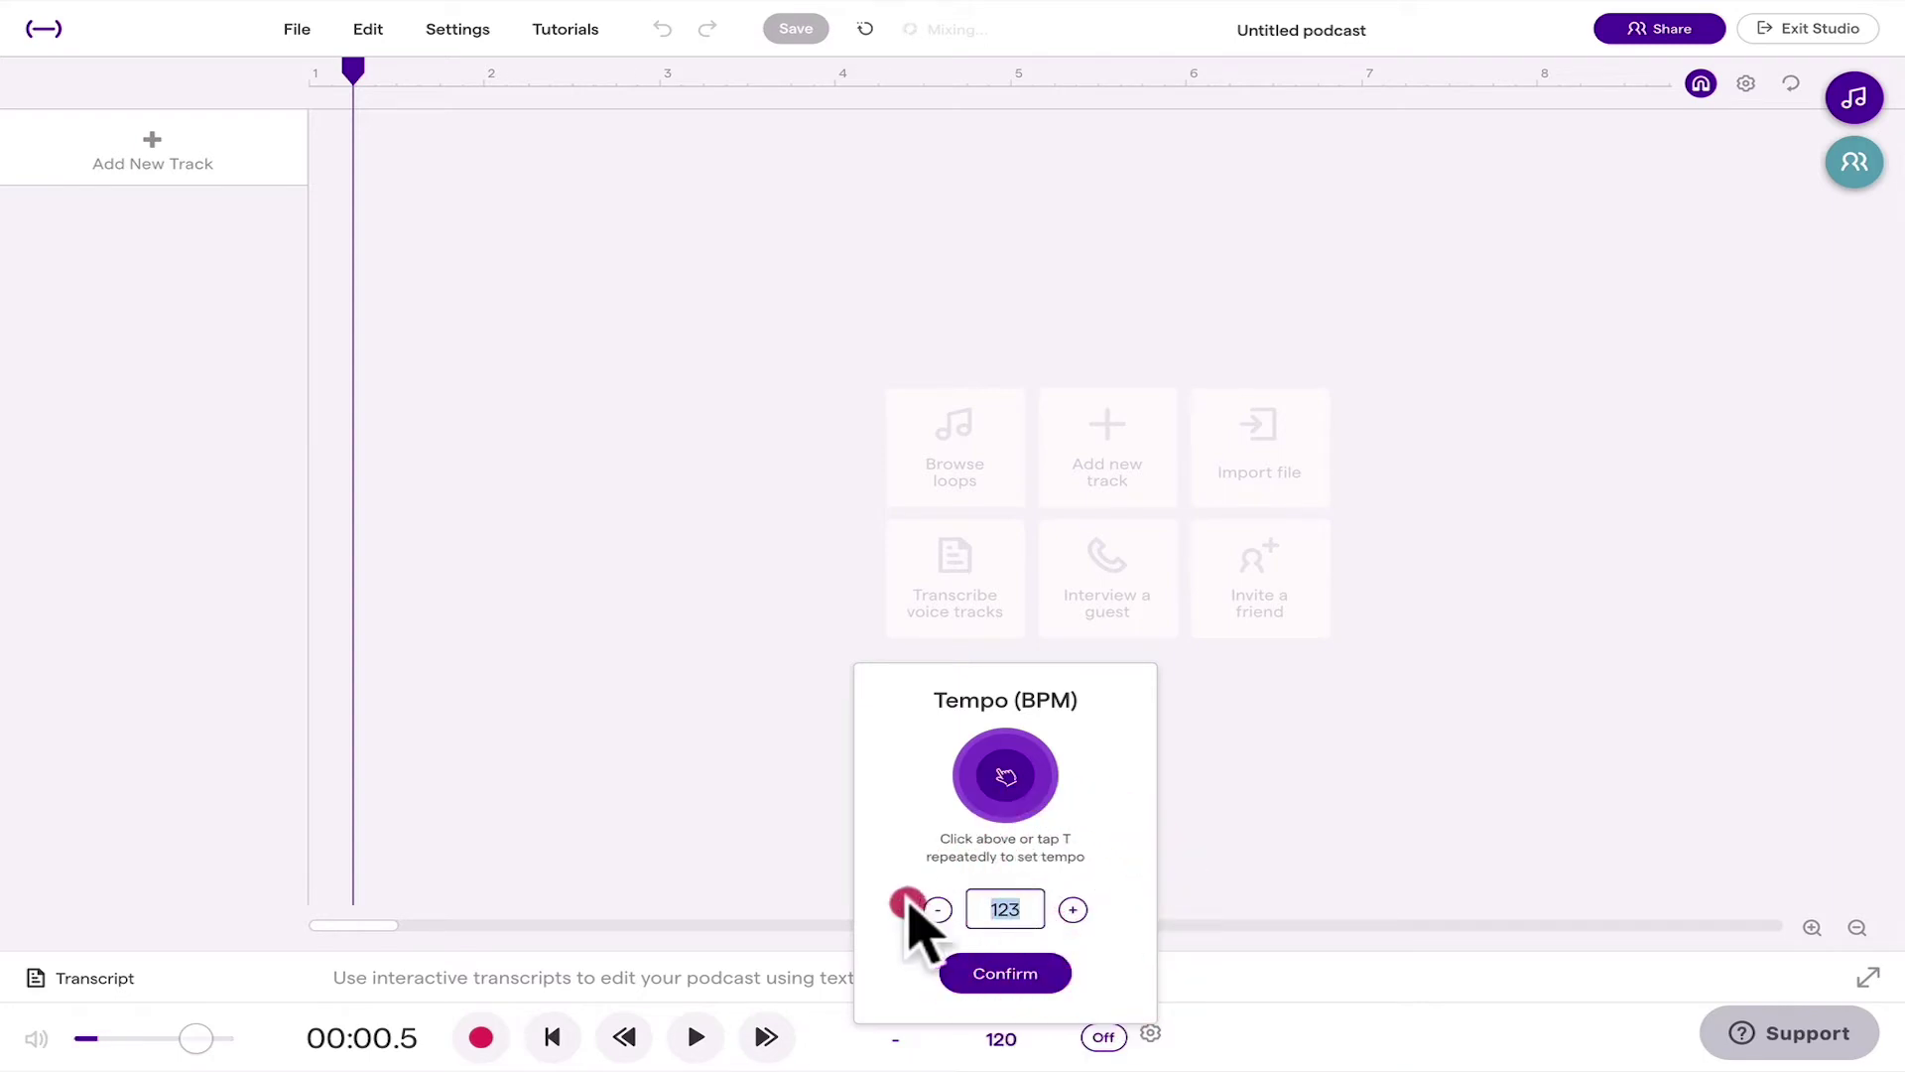
{"action": "type", "text": "123"}
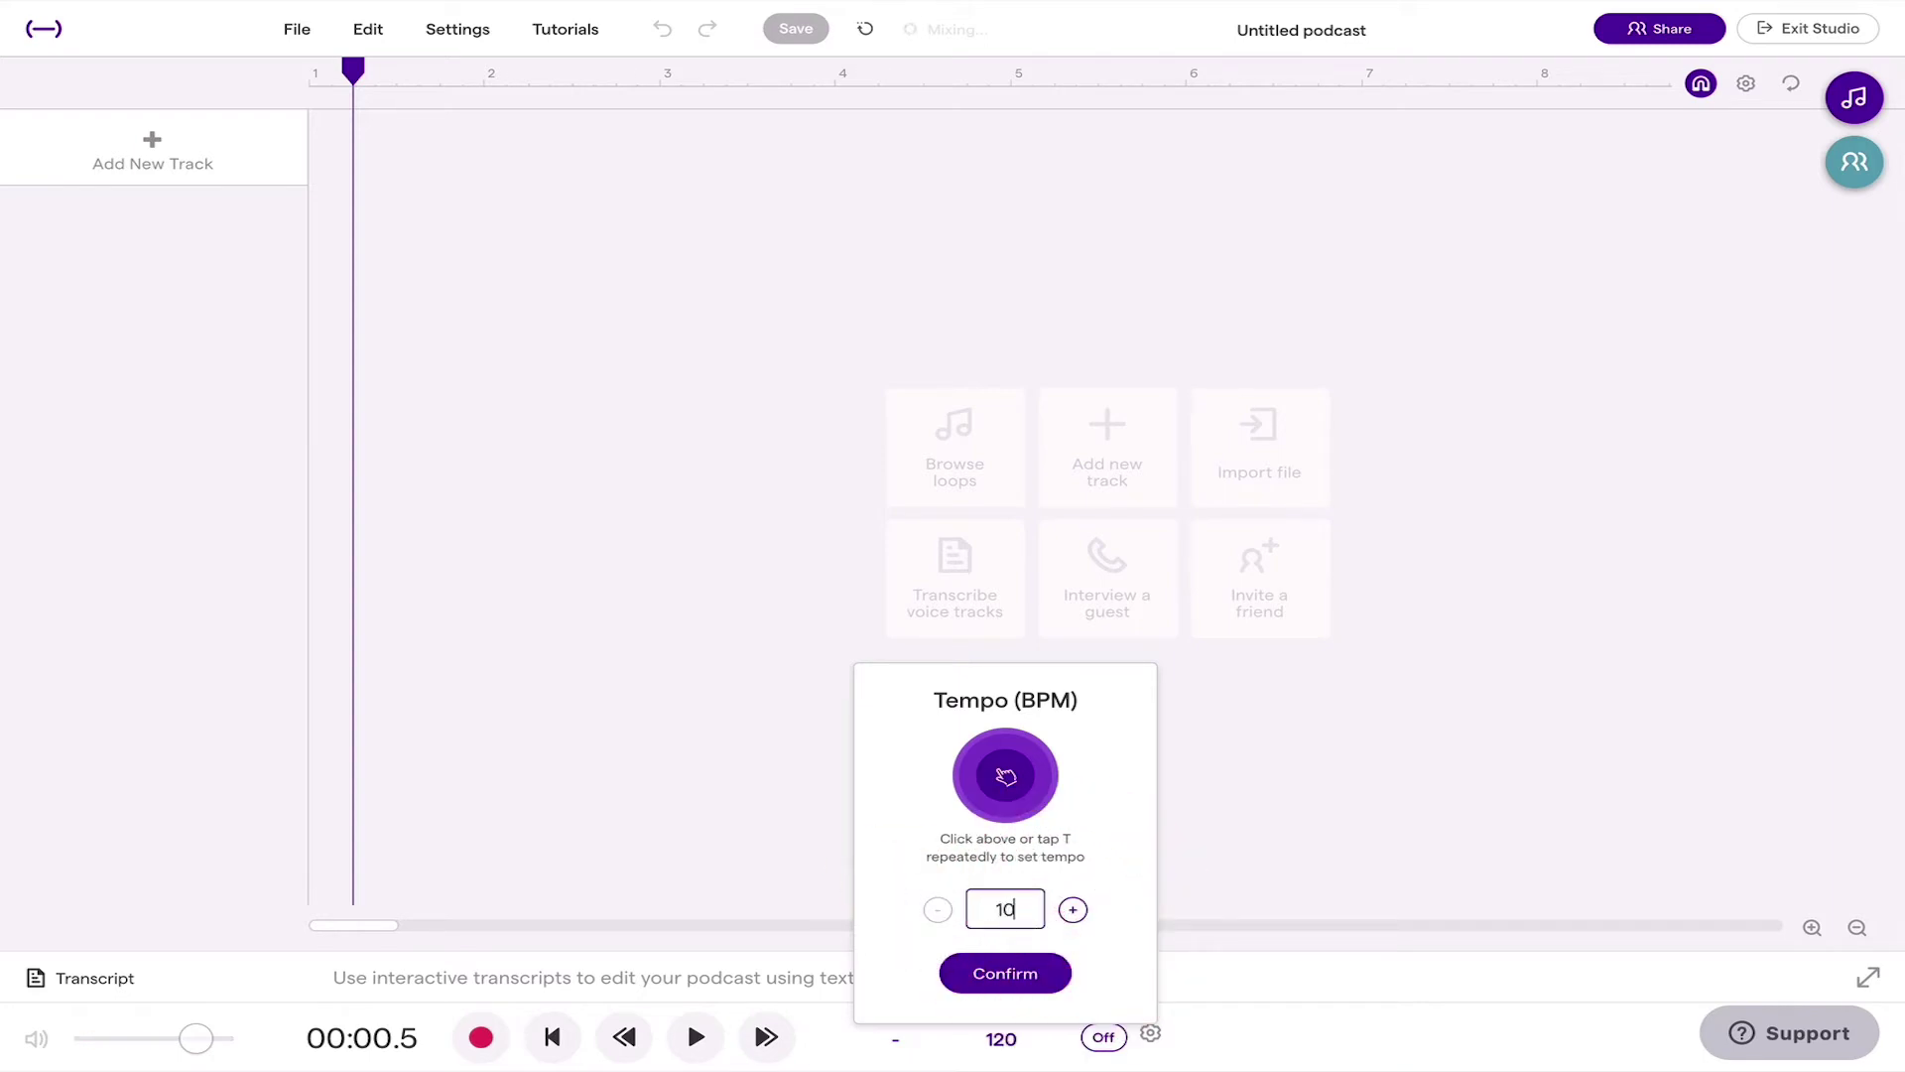
{"action": "key", "text": "Return"}
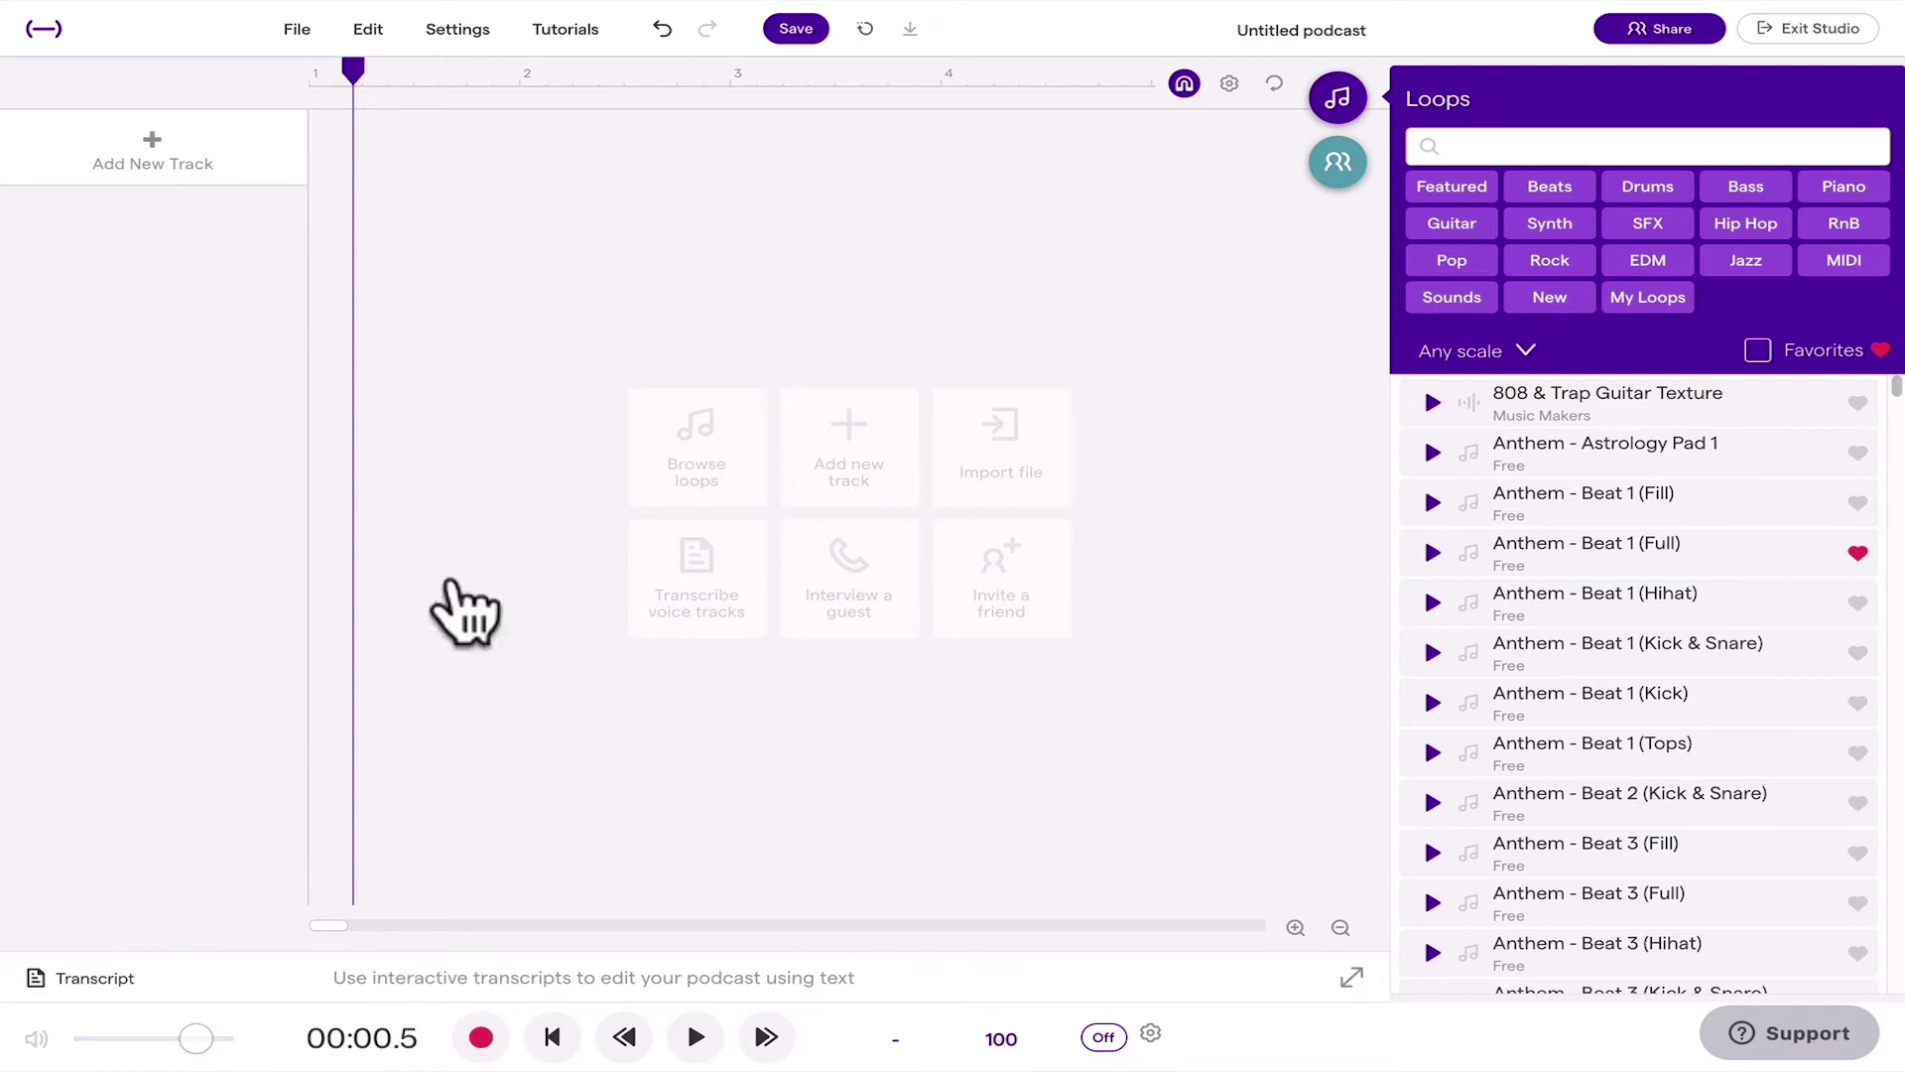
Move the playhead to about 7.2 seconds, raise the master volume slightly, and hide the loop library
{"action": "left_click_drag", "start_coordinate": [354, 77], "coordinate": [938, 85]}
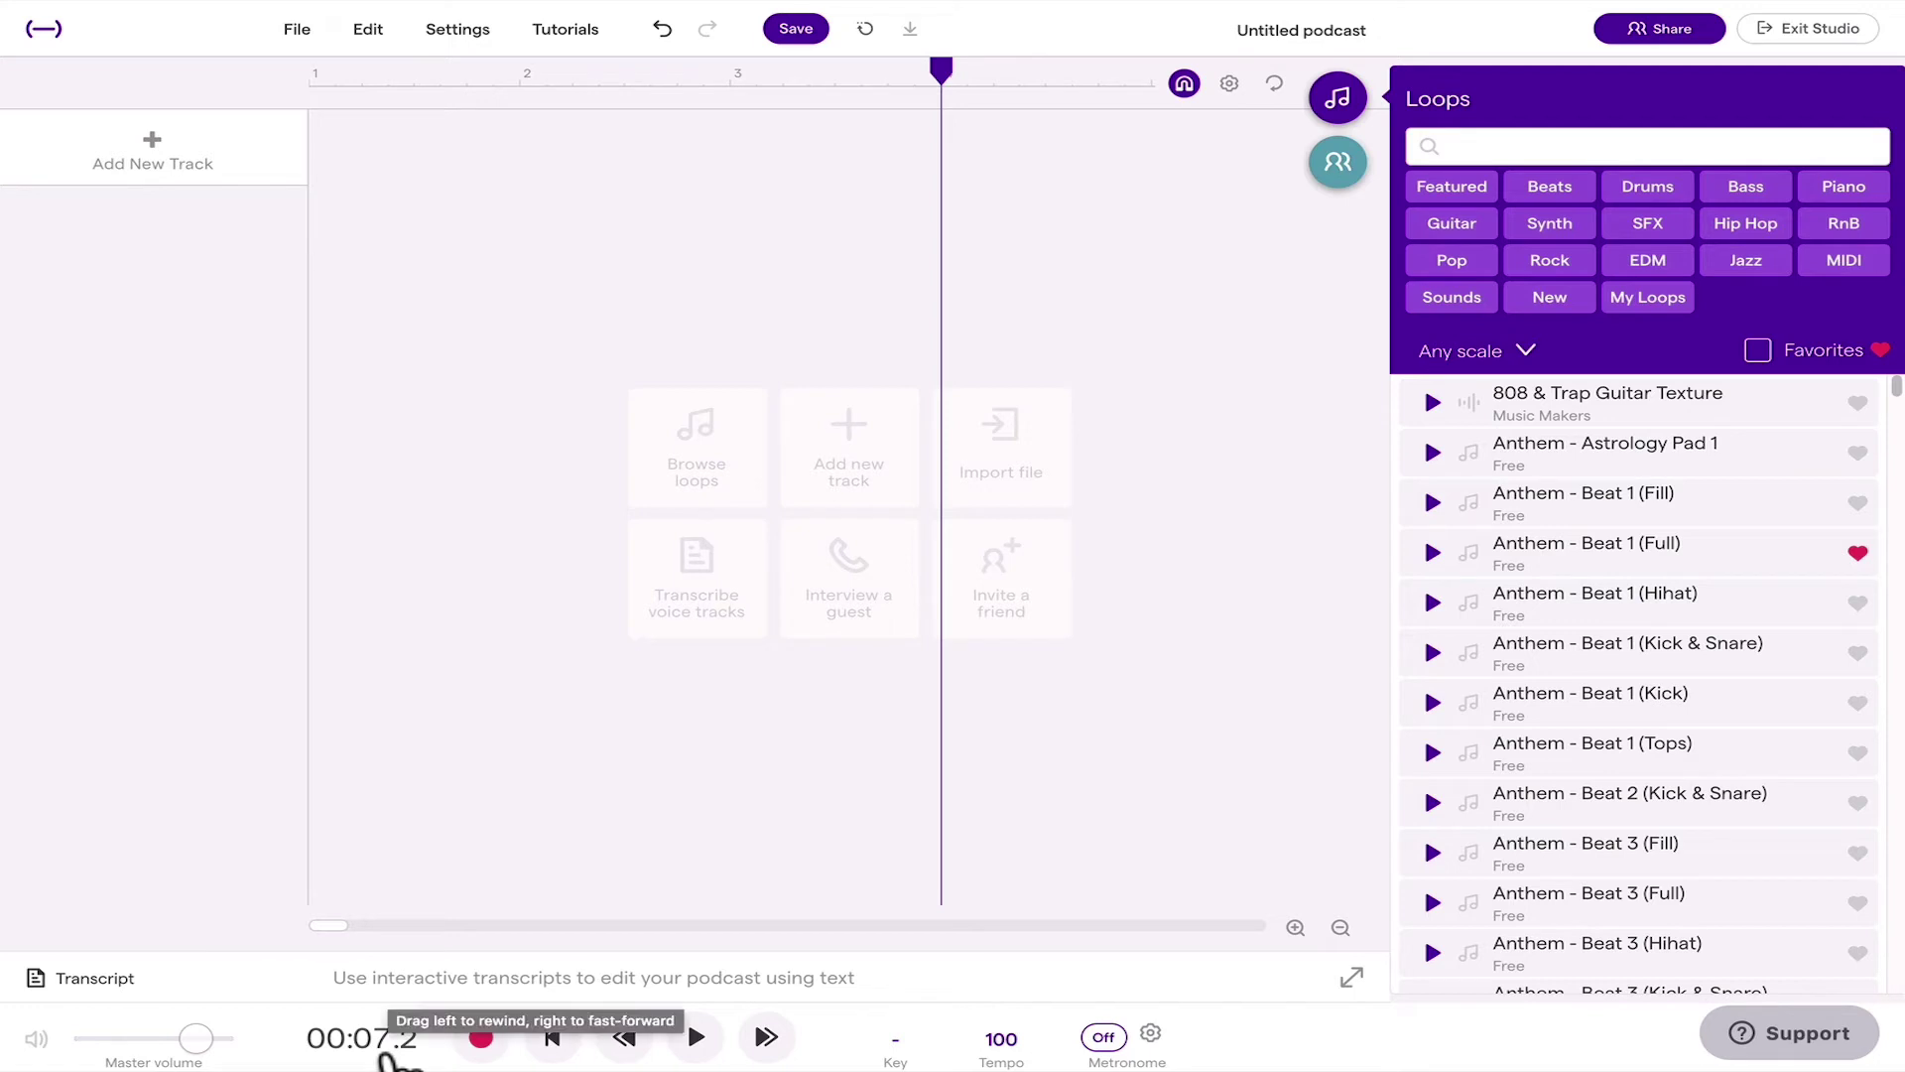
{"action": "mouse_move", "coordinate": [197, 1037]}
{"action": "left_mouse_down"}
{"action": "mouse_move", "coordinate": [119, 1041]}
{"action": "mouse_move", "coordinate": [213, 1038]}
{"action": "left_mouse_up"}
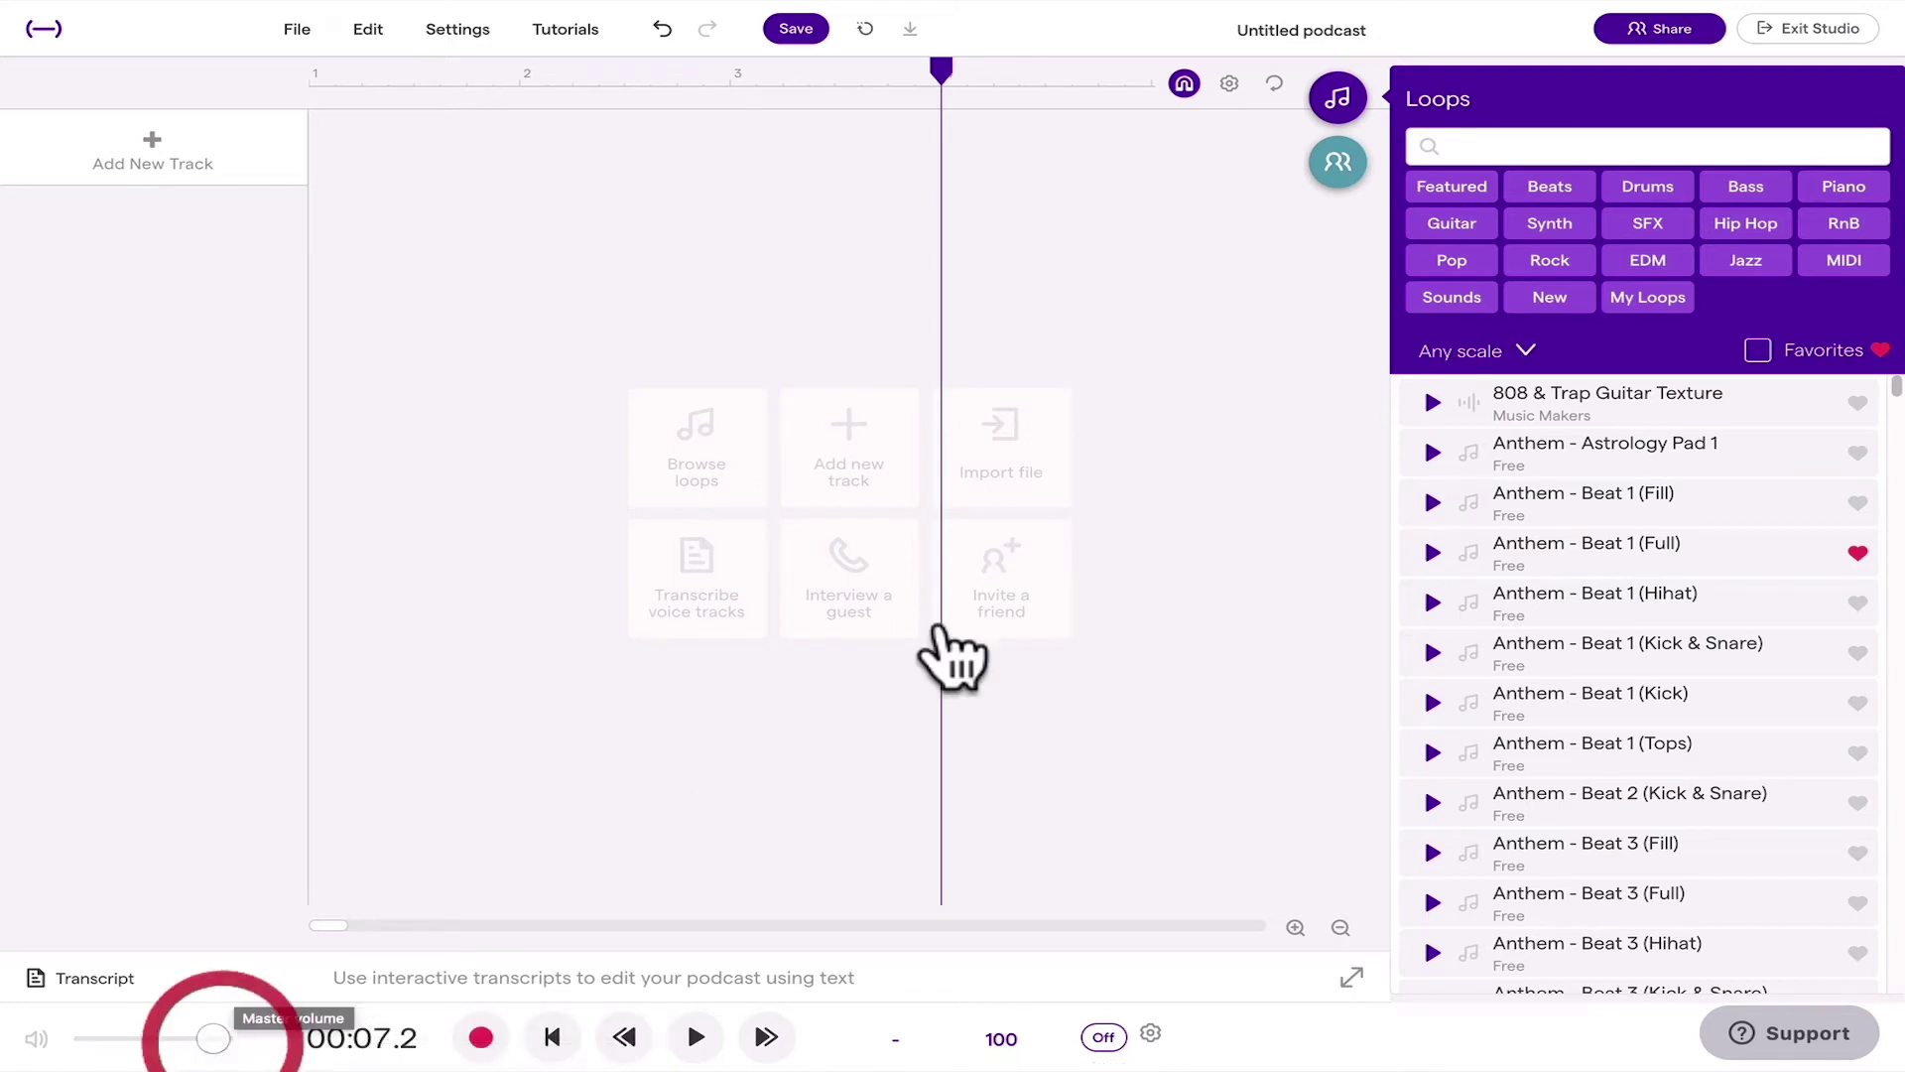
{"action": "left_click", "coordinate": [1335, 96]}
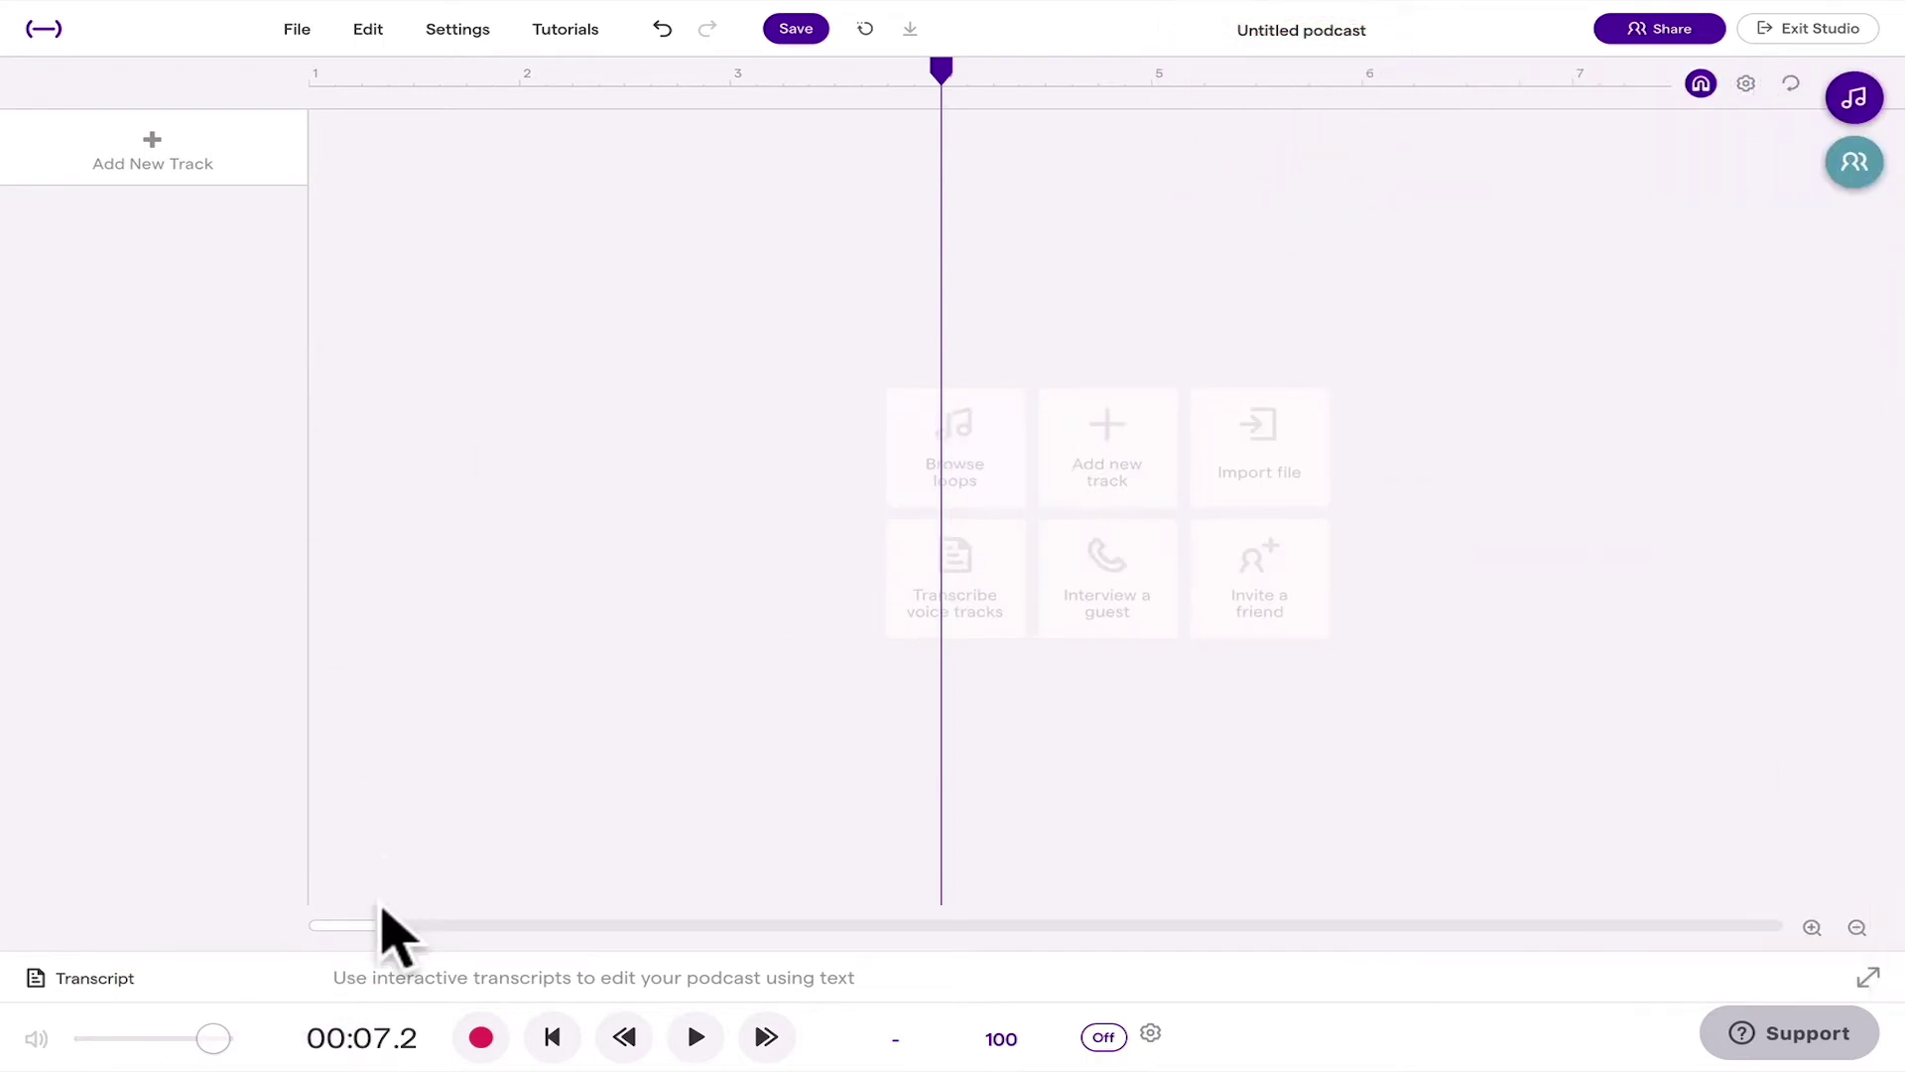
View the interactive transcript area and the instrument types available for a new track, without adding one
{"action": "left_click", "coordinate": [224, 981]}
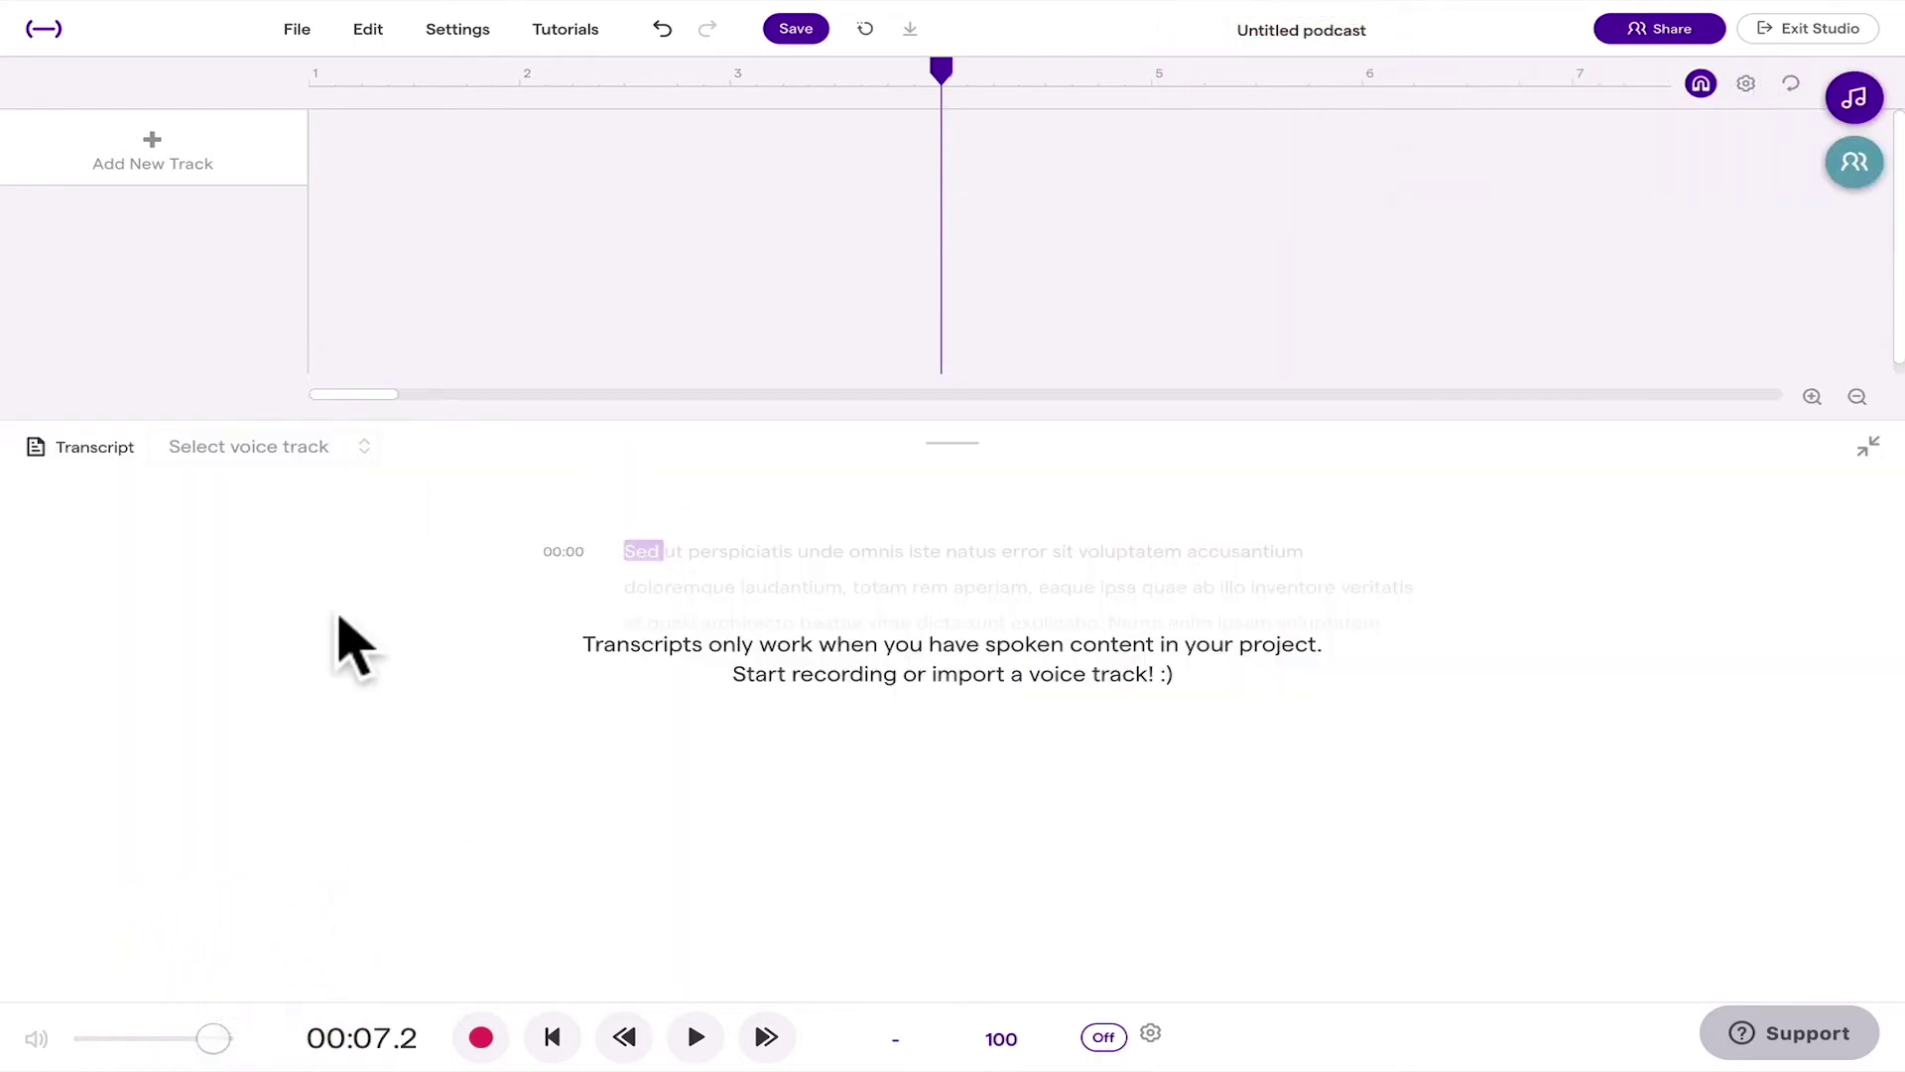
{"action": "left_click", "coordinate": [1868, 447]}
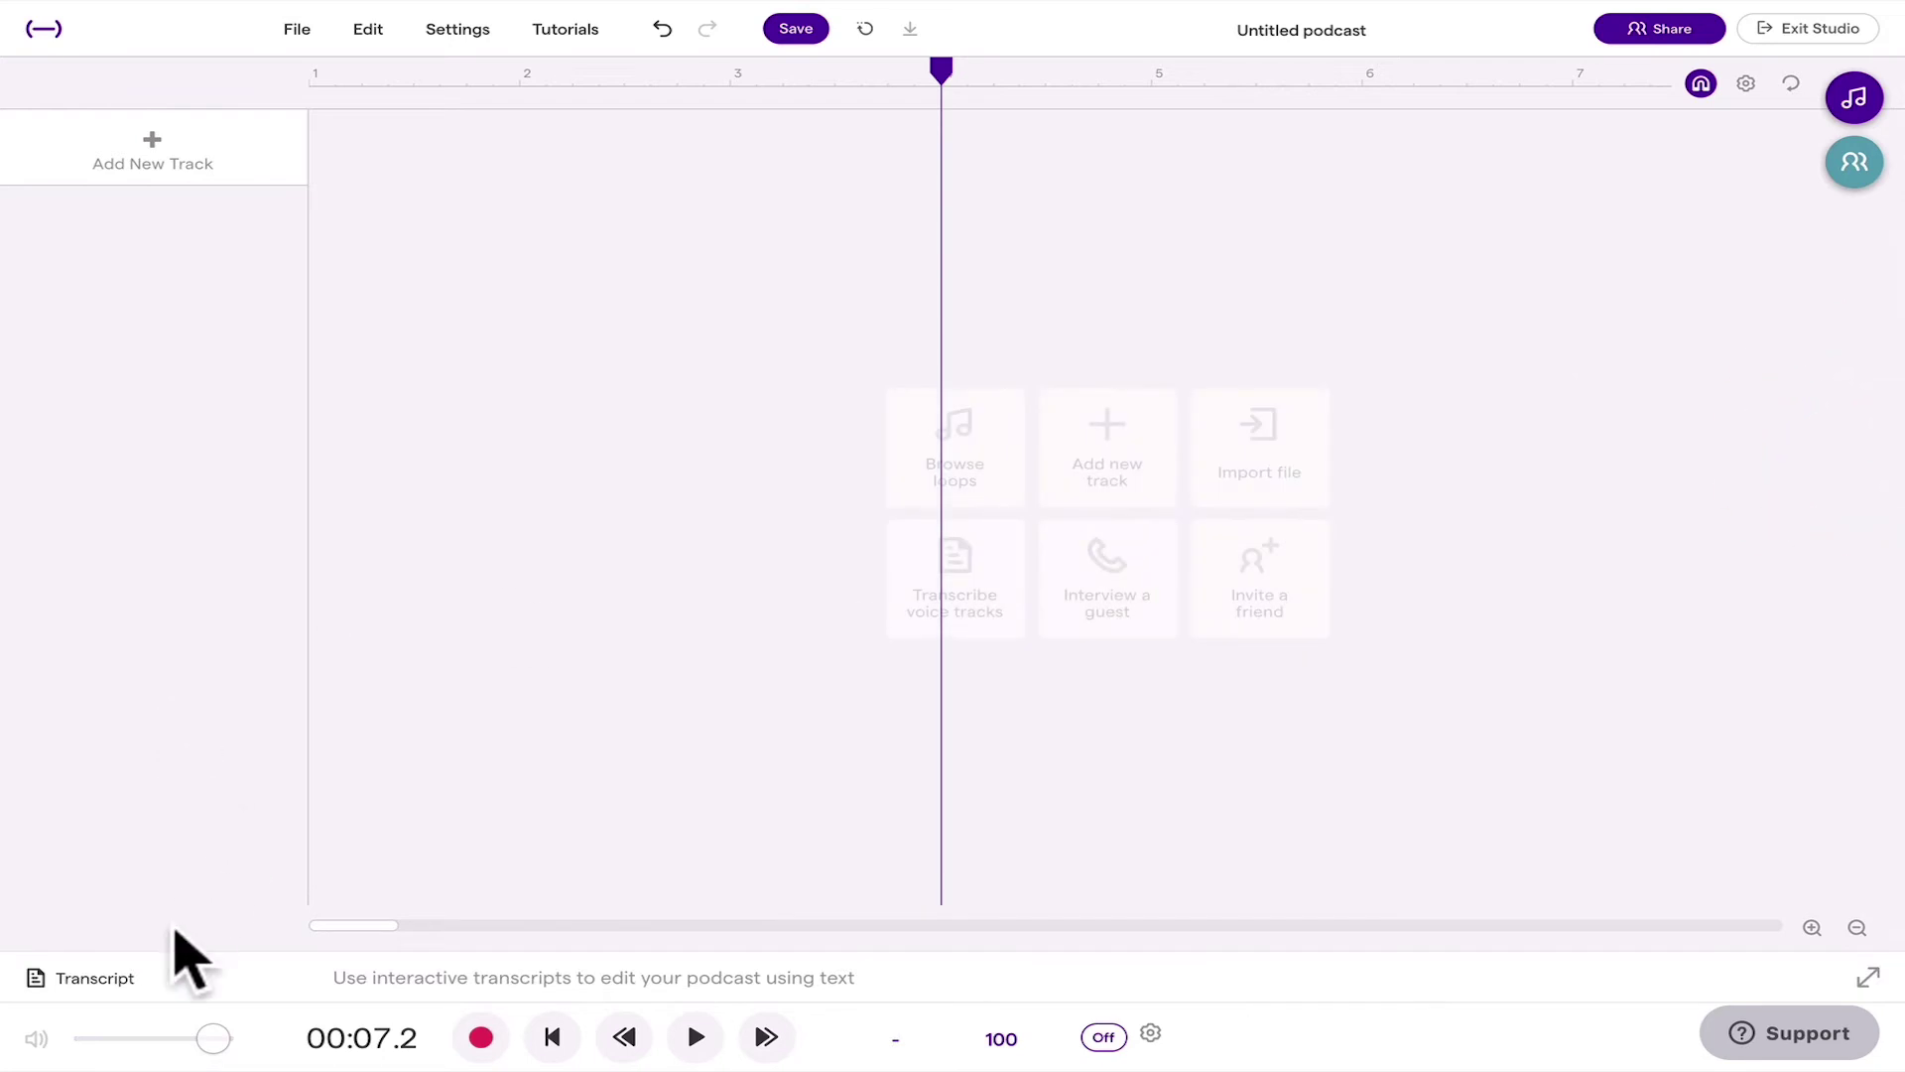
{"action": "left_click", "coordinate": [170, 151]}
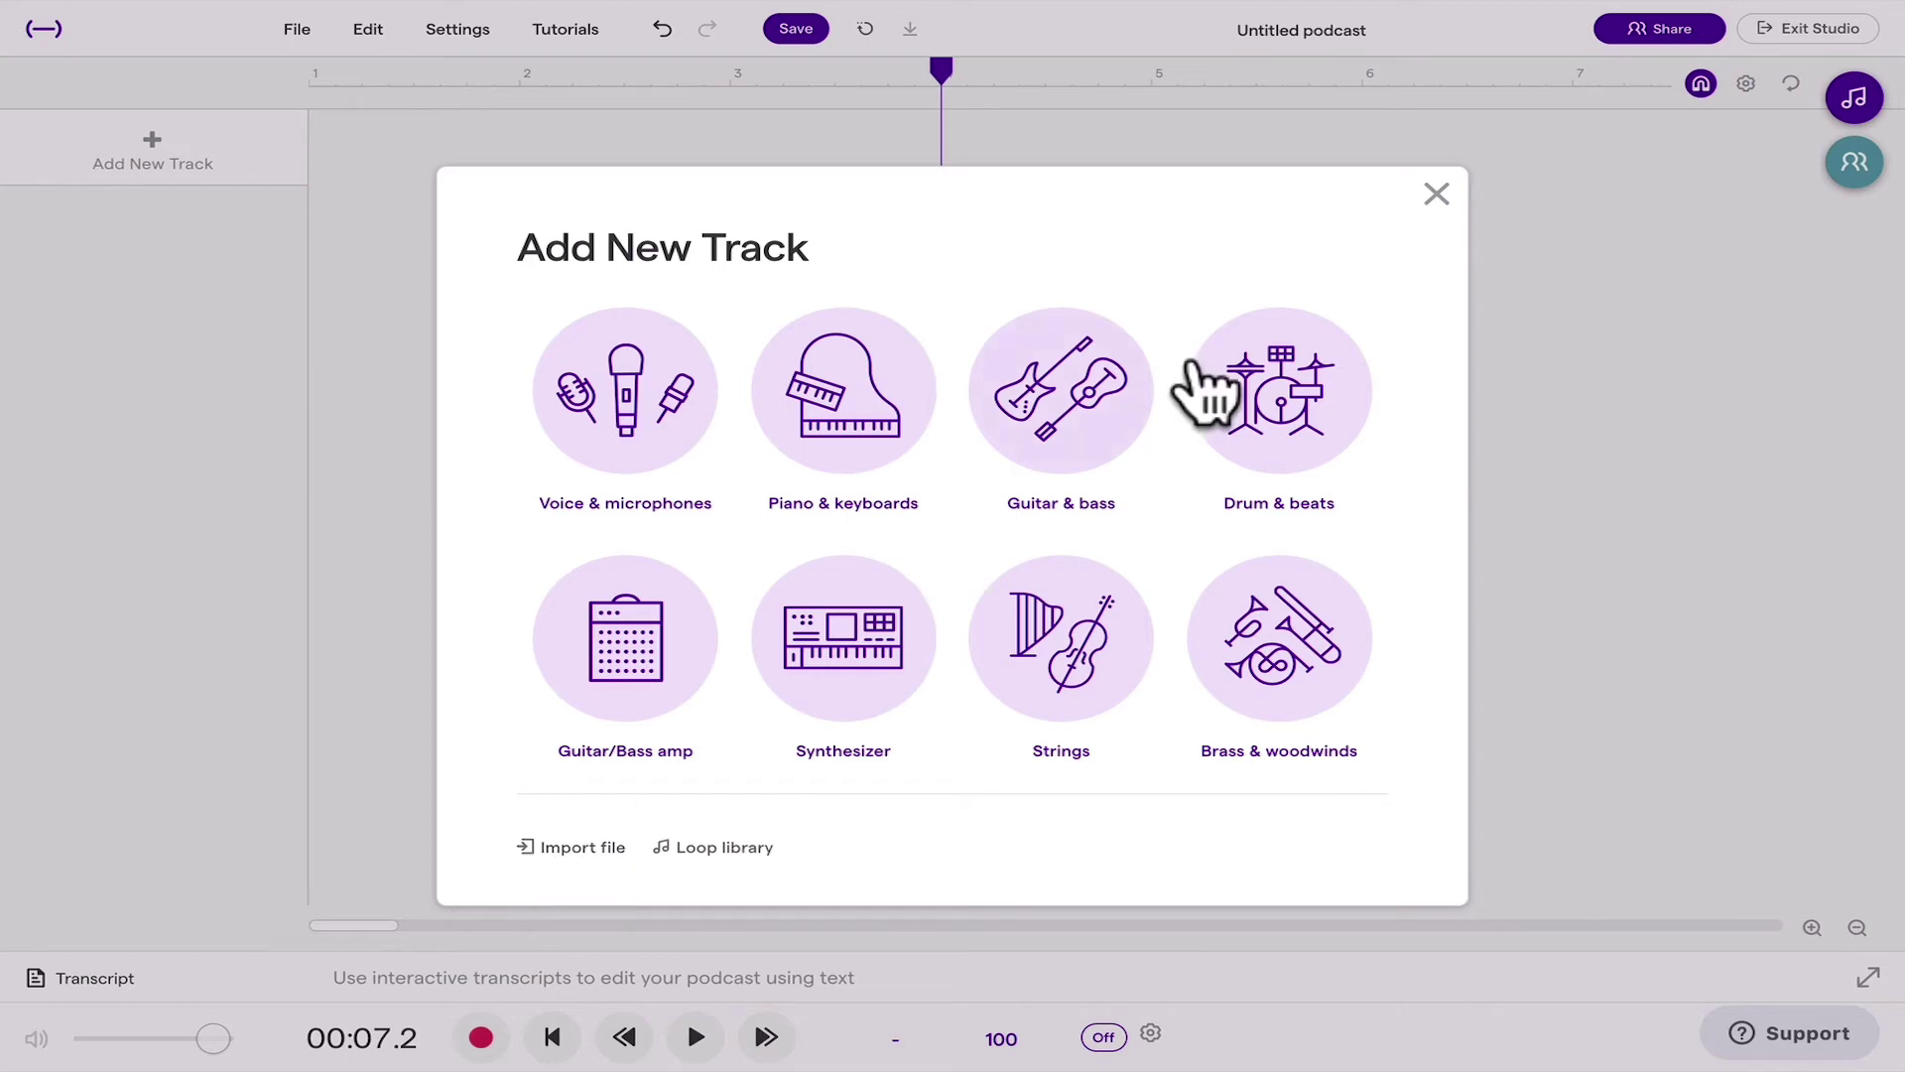
{"action": "left_click", "coordinate": [1436, 195]}
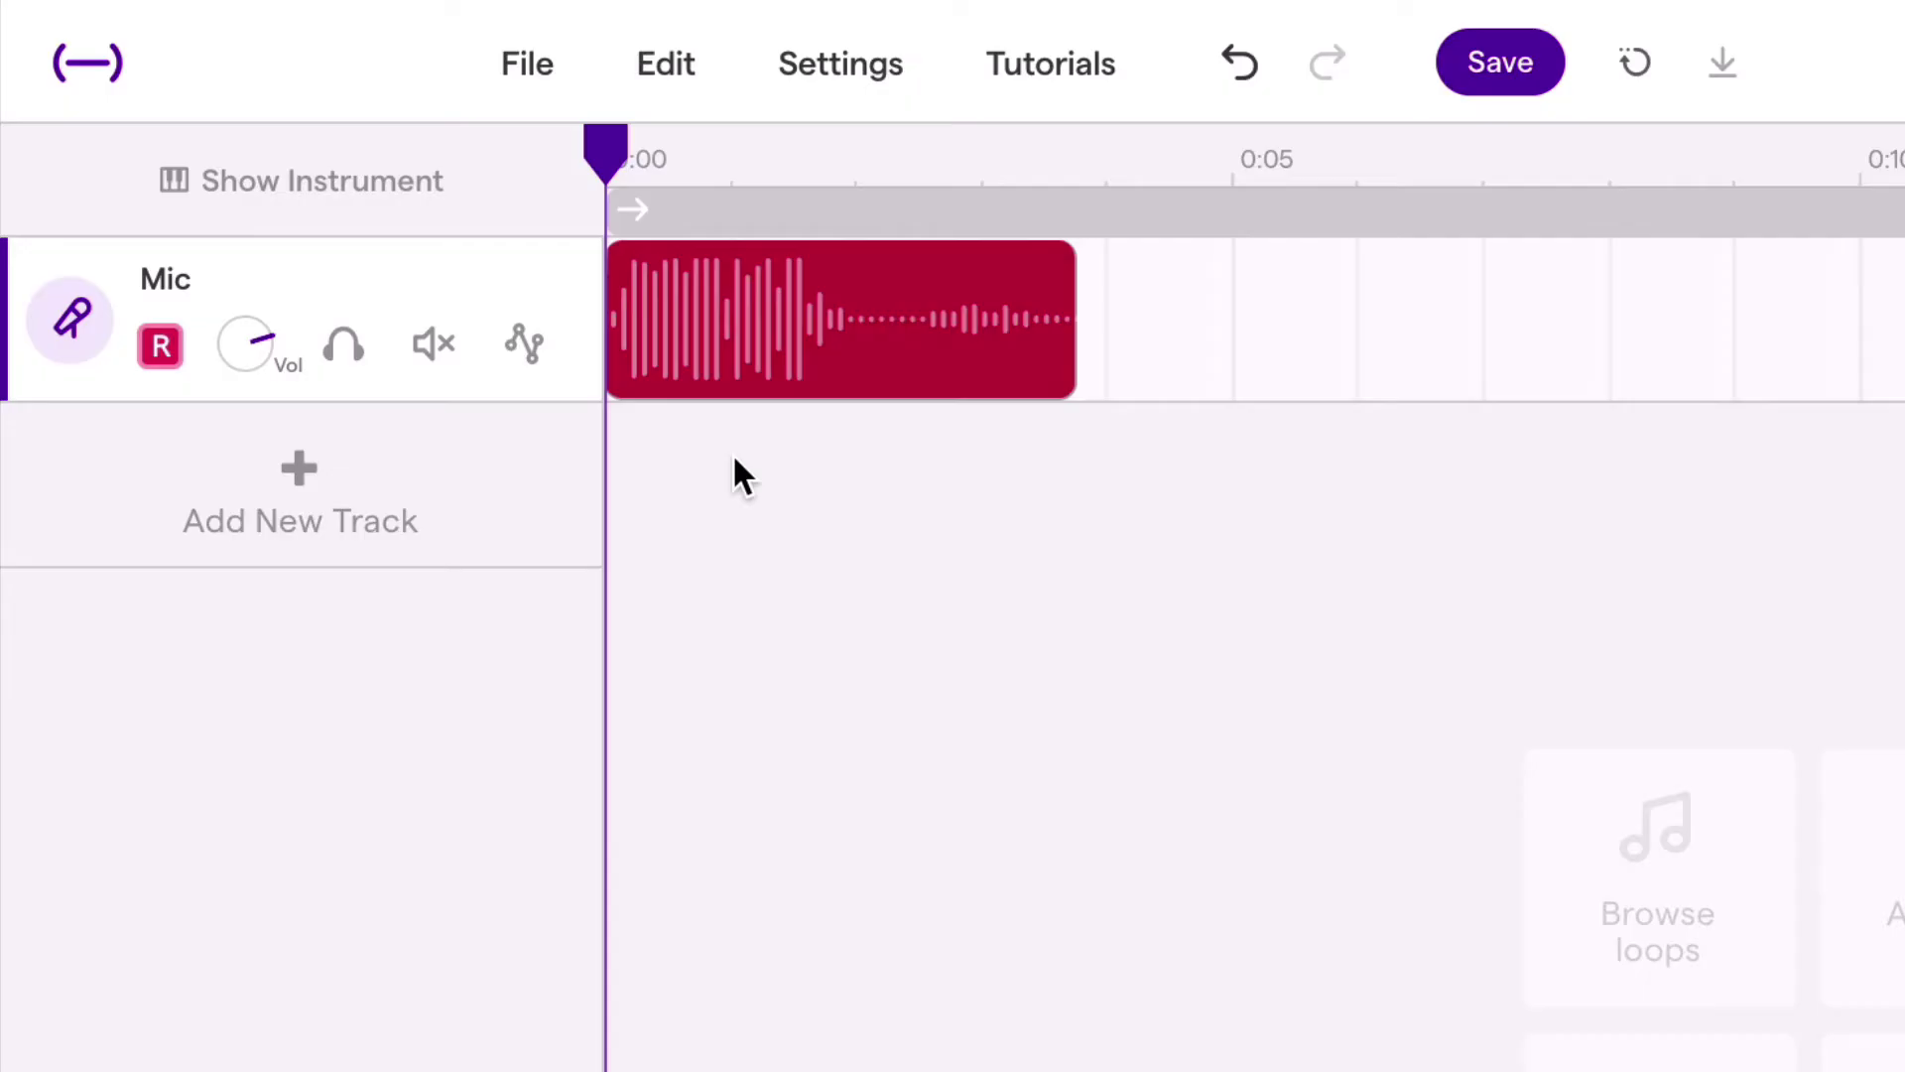
Play the recorded clip on the Mic track from the beginning
{"action": "key", "text": "space"}
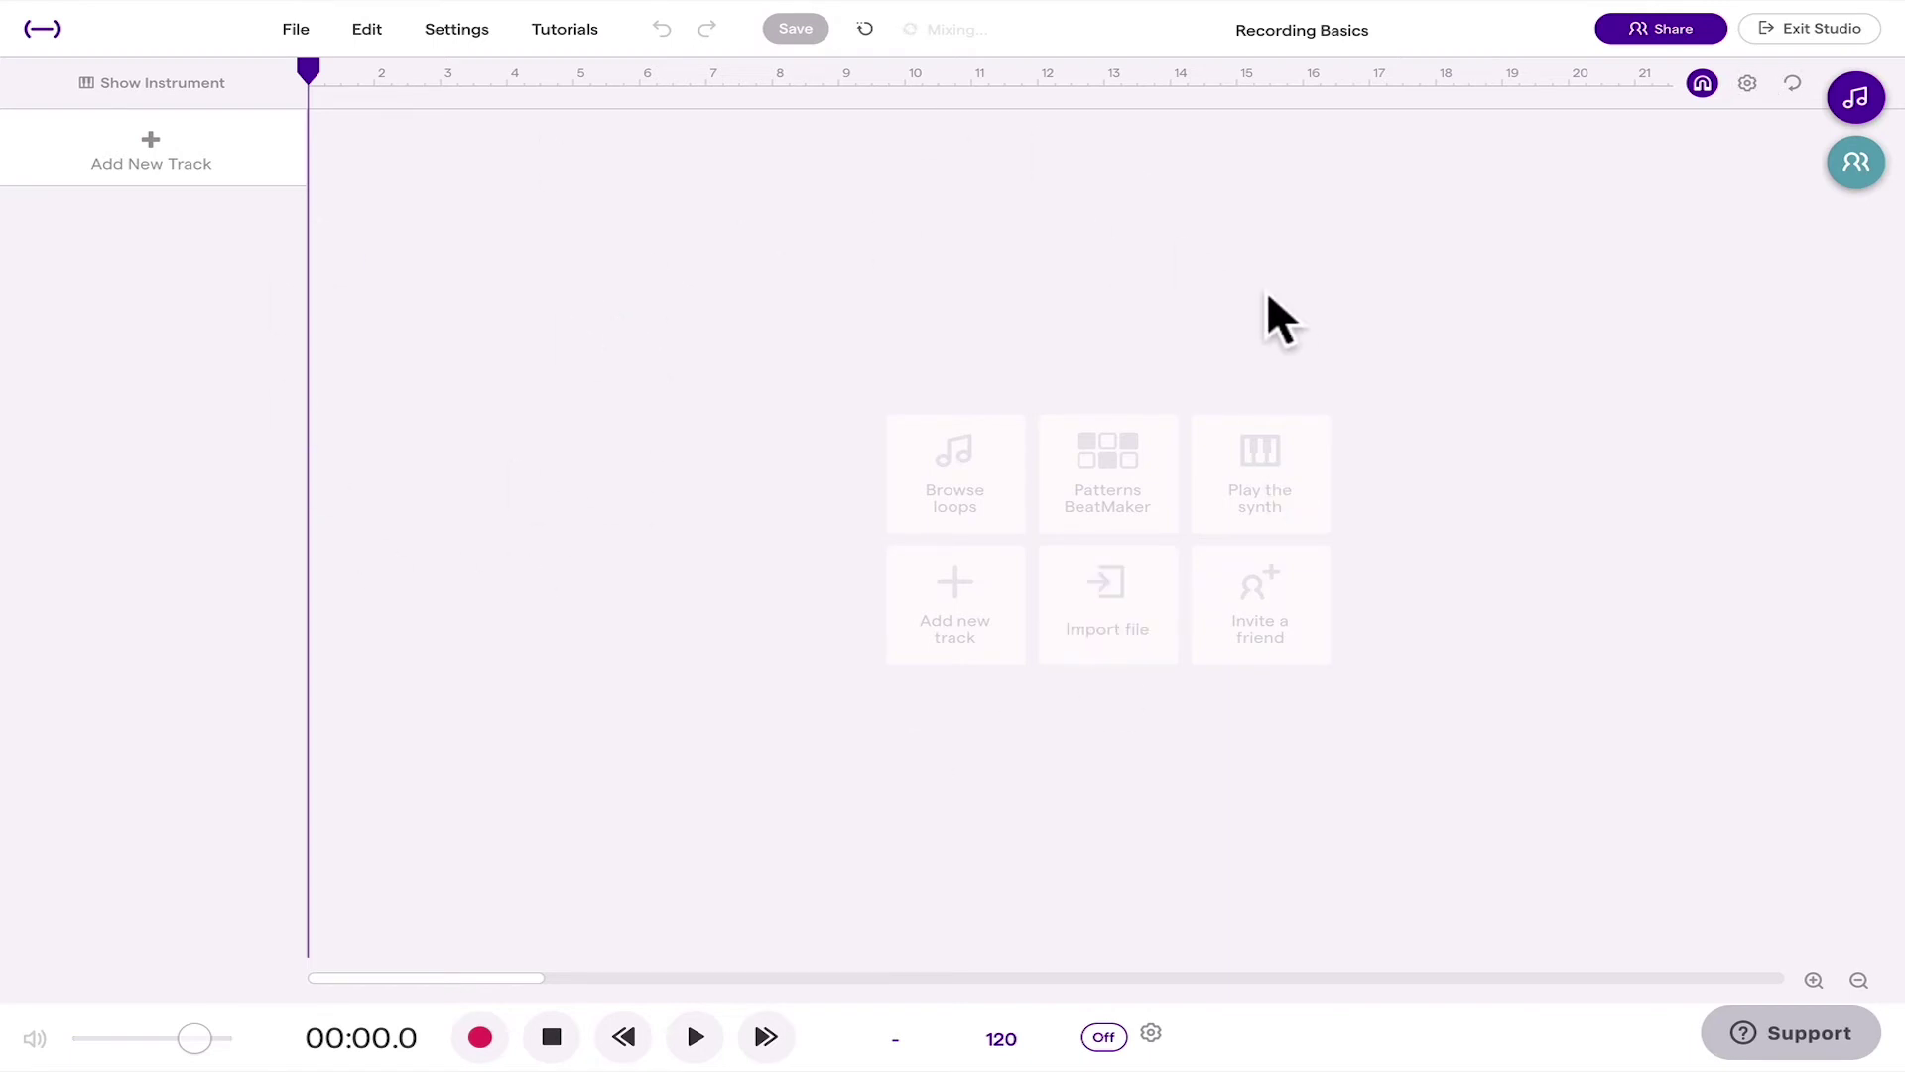
Add a voice and microphone track to the Recording Basics project and rename it with the teacher's name
{"action": "left_click", "coordinate": [182, 157]}
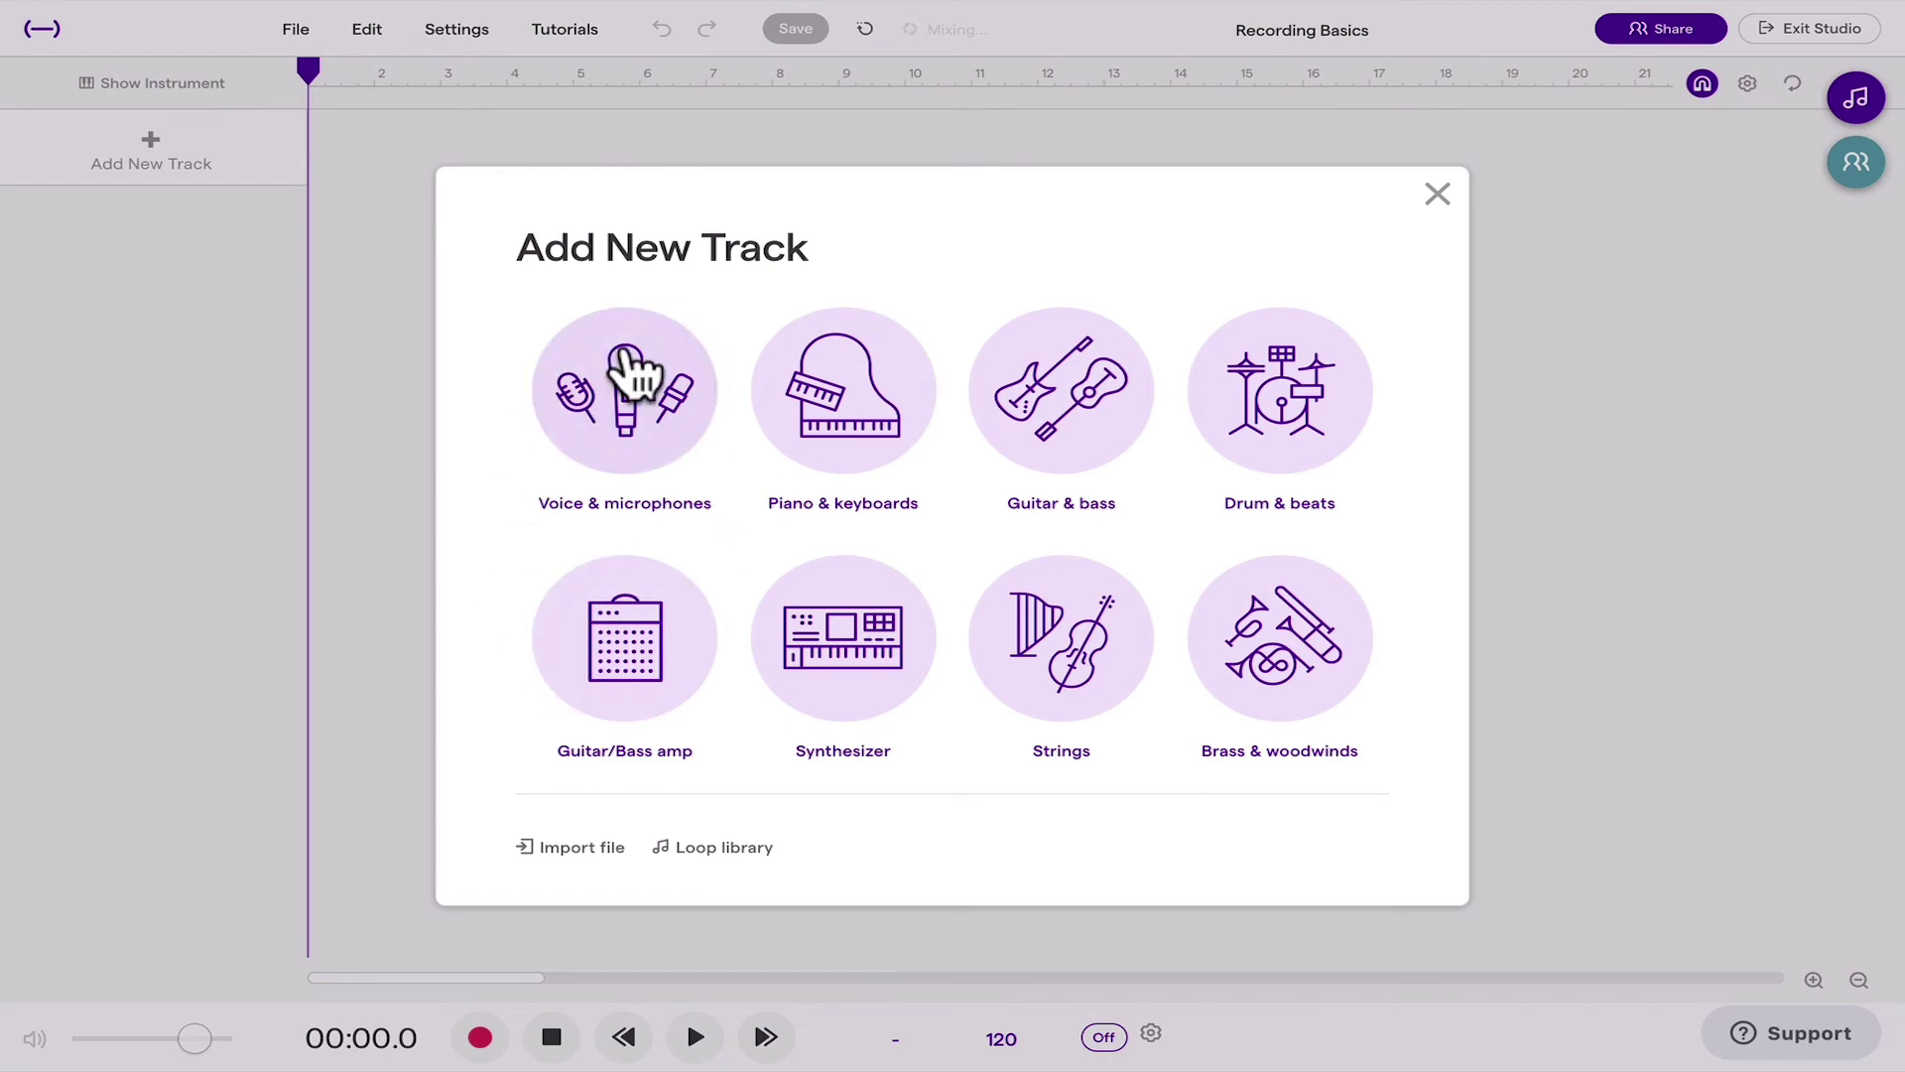
{"action": "left_click", "coordinate": [608, 405]}
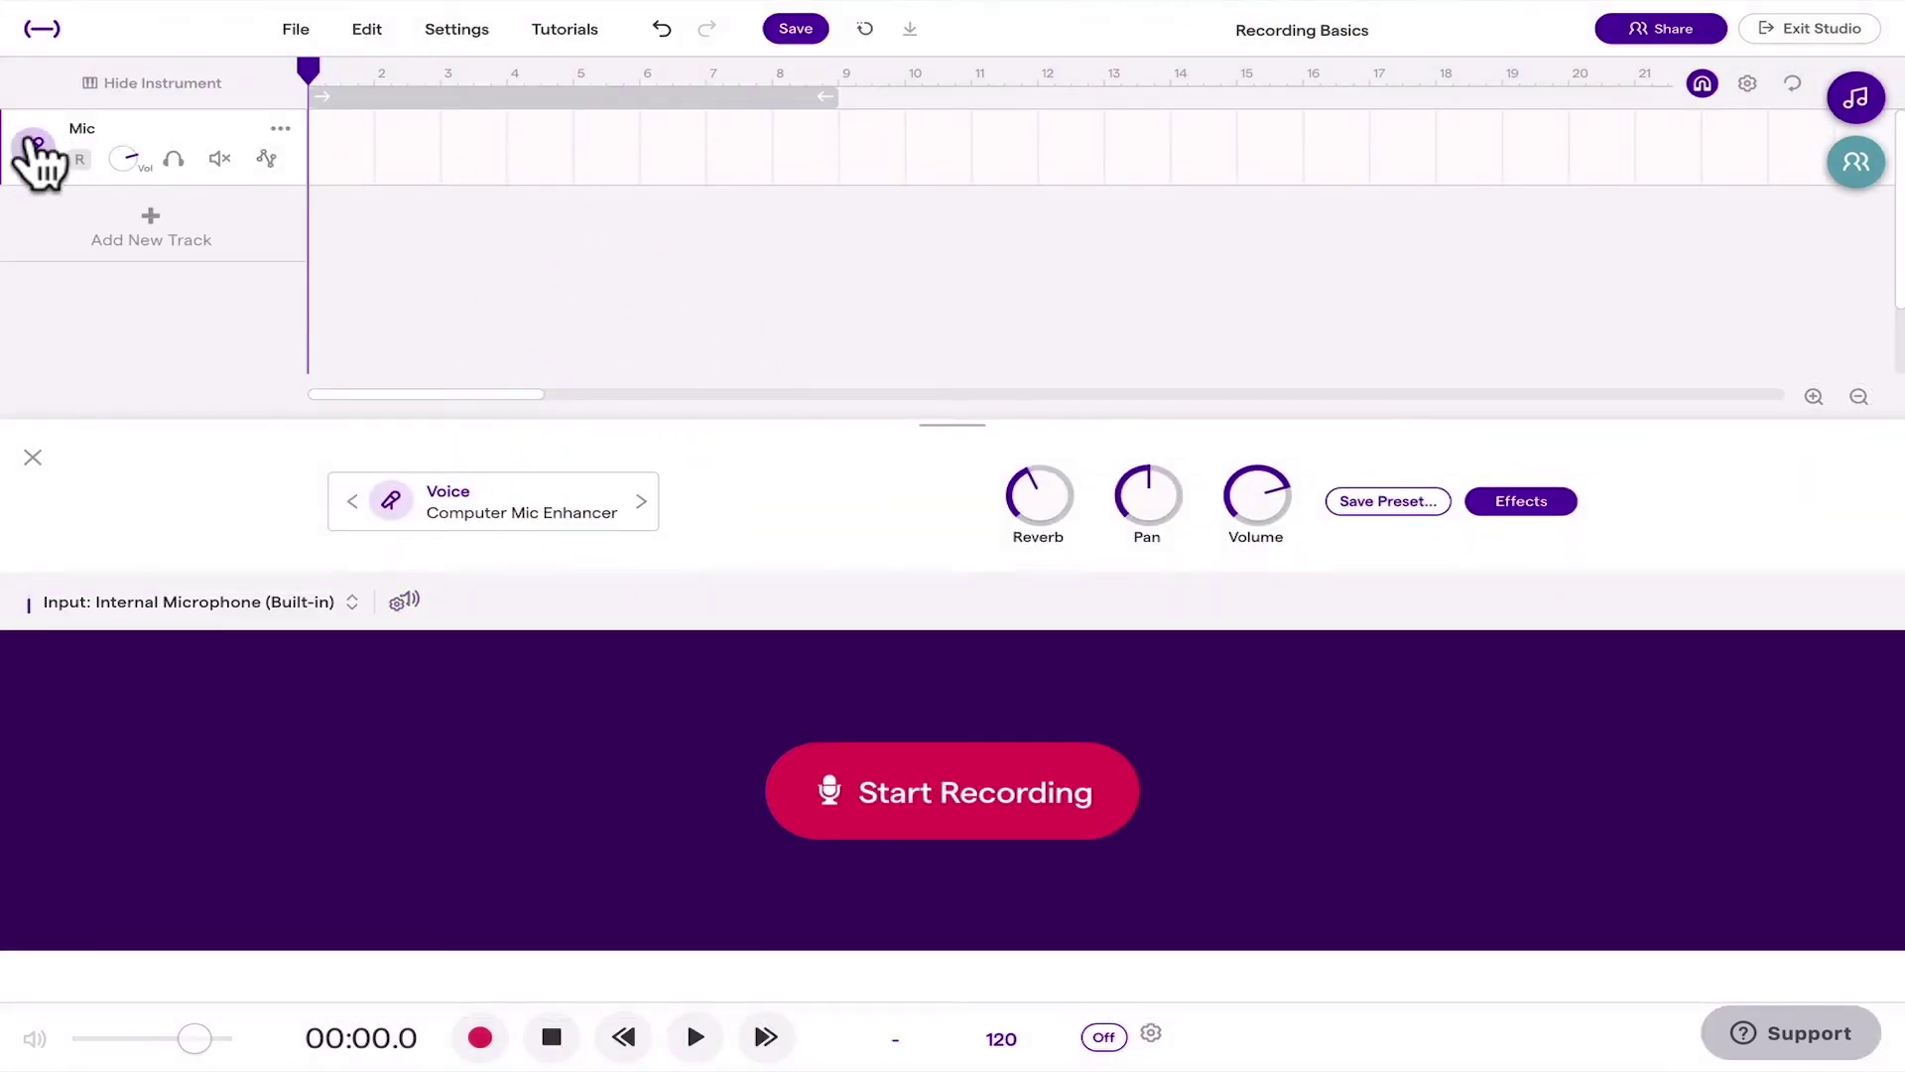
{"action": "left_click", "coordinate": [84, 129]}
{"action": "left_click", "coordinate": [84, 129]}
{"action": "key", "text": "BackSpace"}
{"action": "type", "text": "M"}
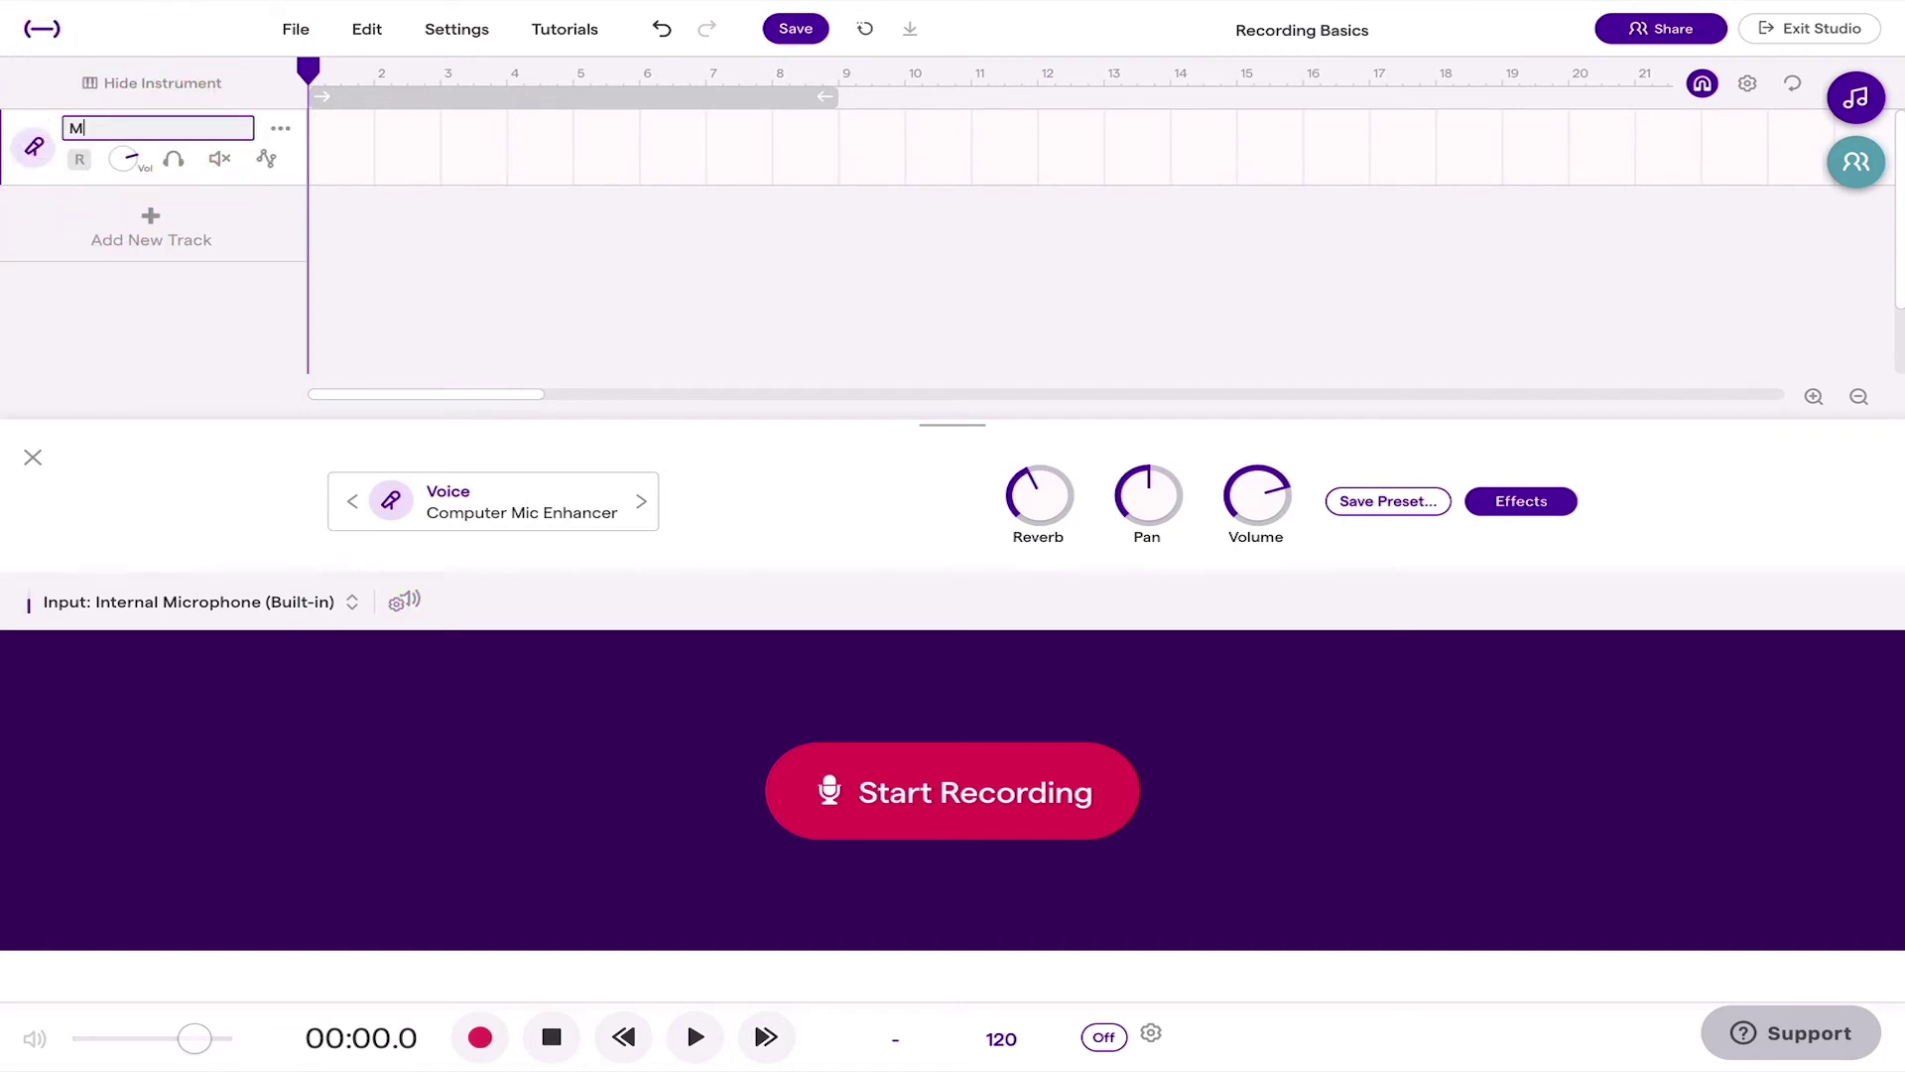
{"action": "type", "text": "r. Haun"}
{"action": "left_click", "coordinate": [436, 204]}
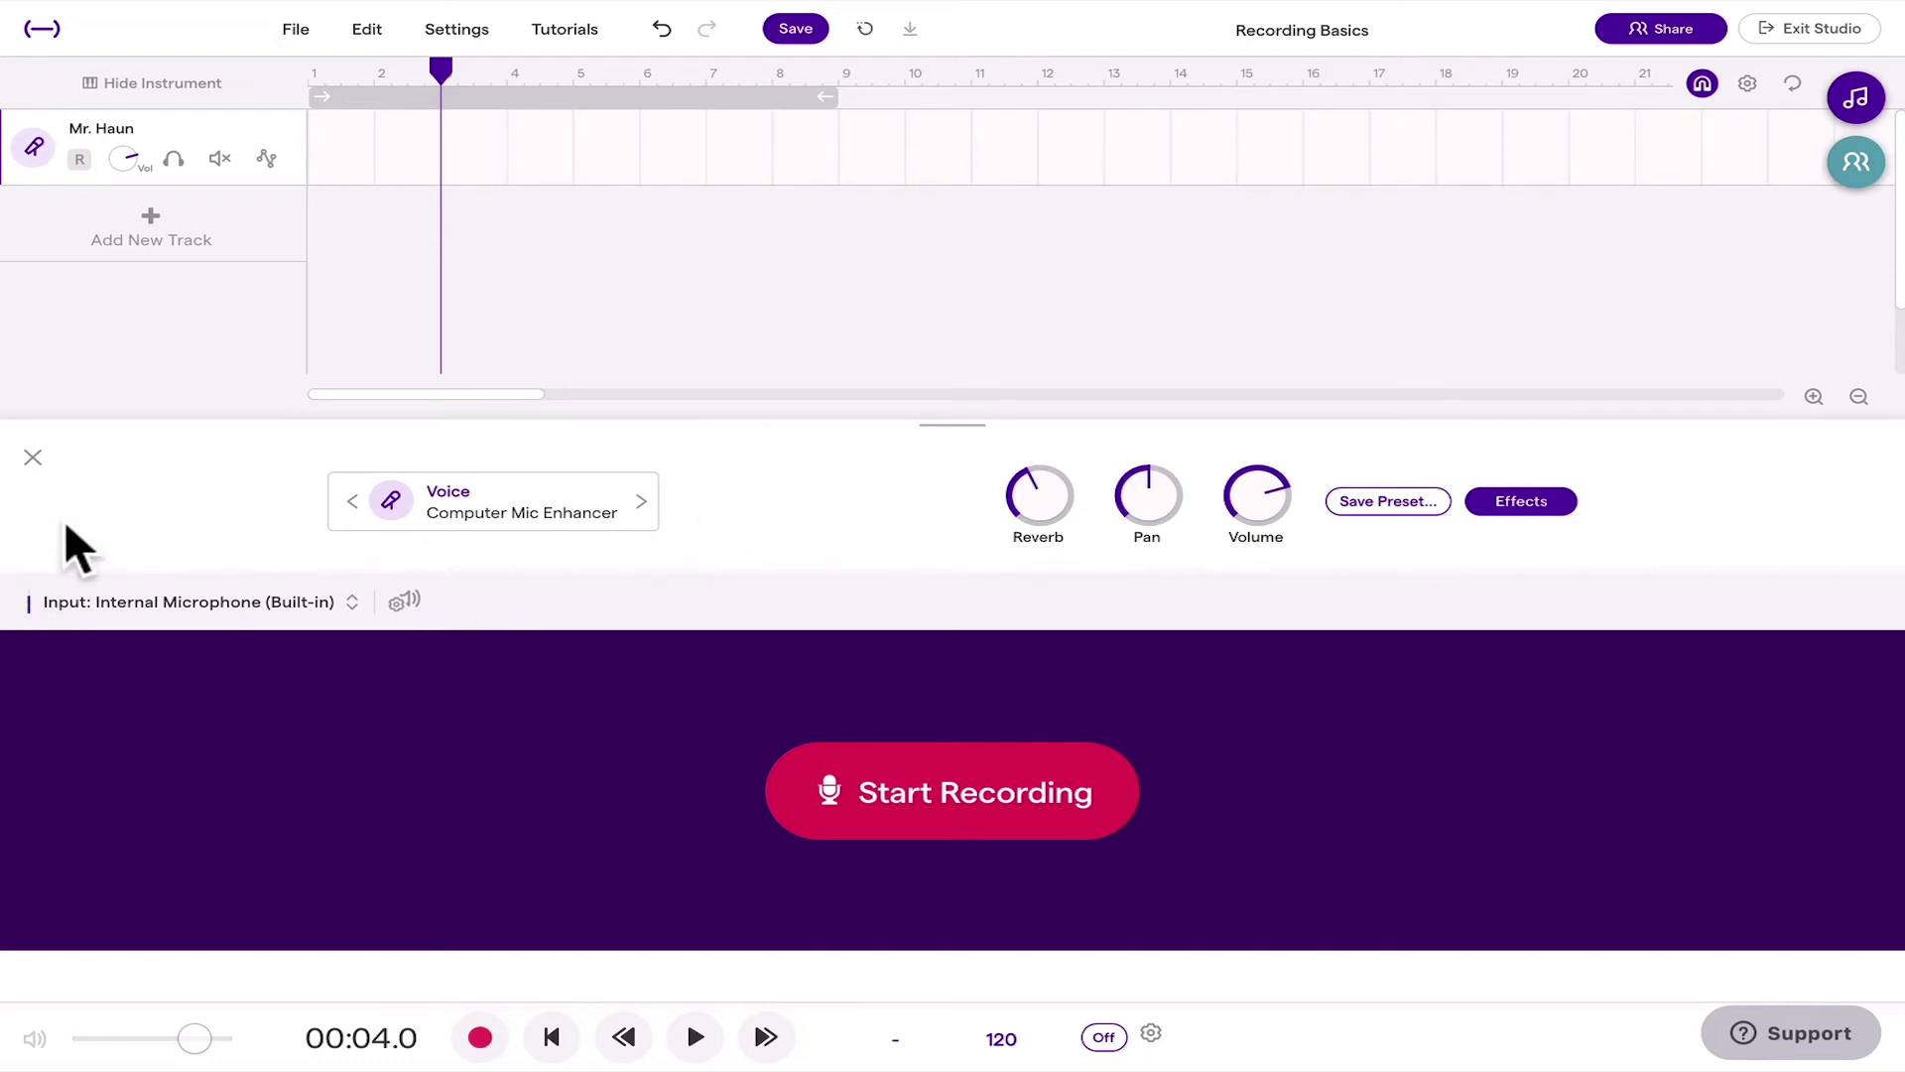
Examine the microphone inputs available for the voice track and hide its instrument settings
{"action": "left_click", "coordinate": [179, 601]}
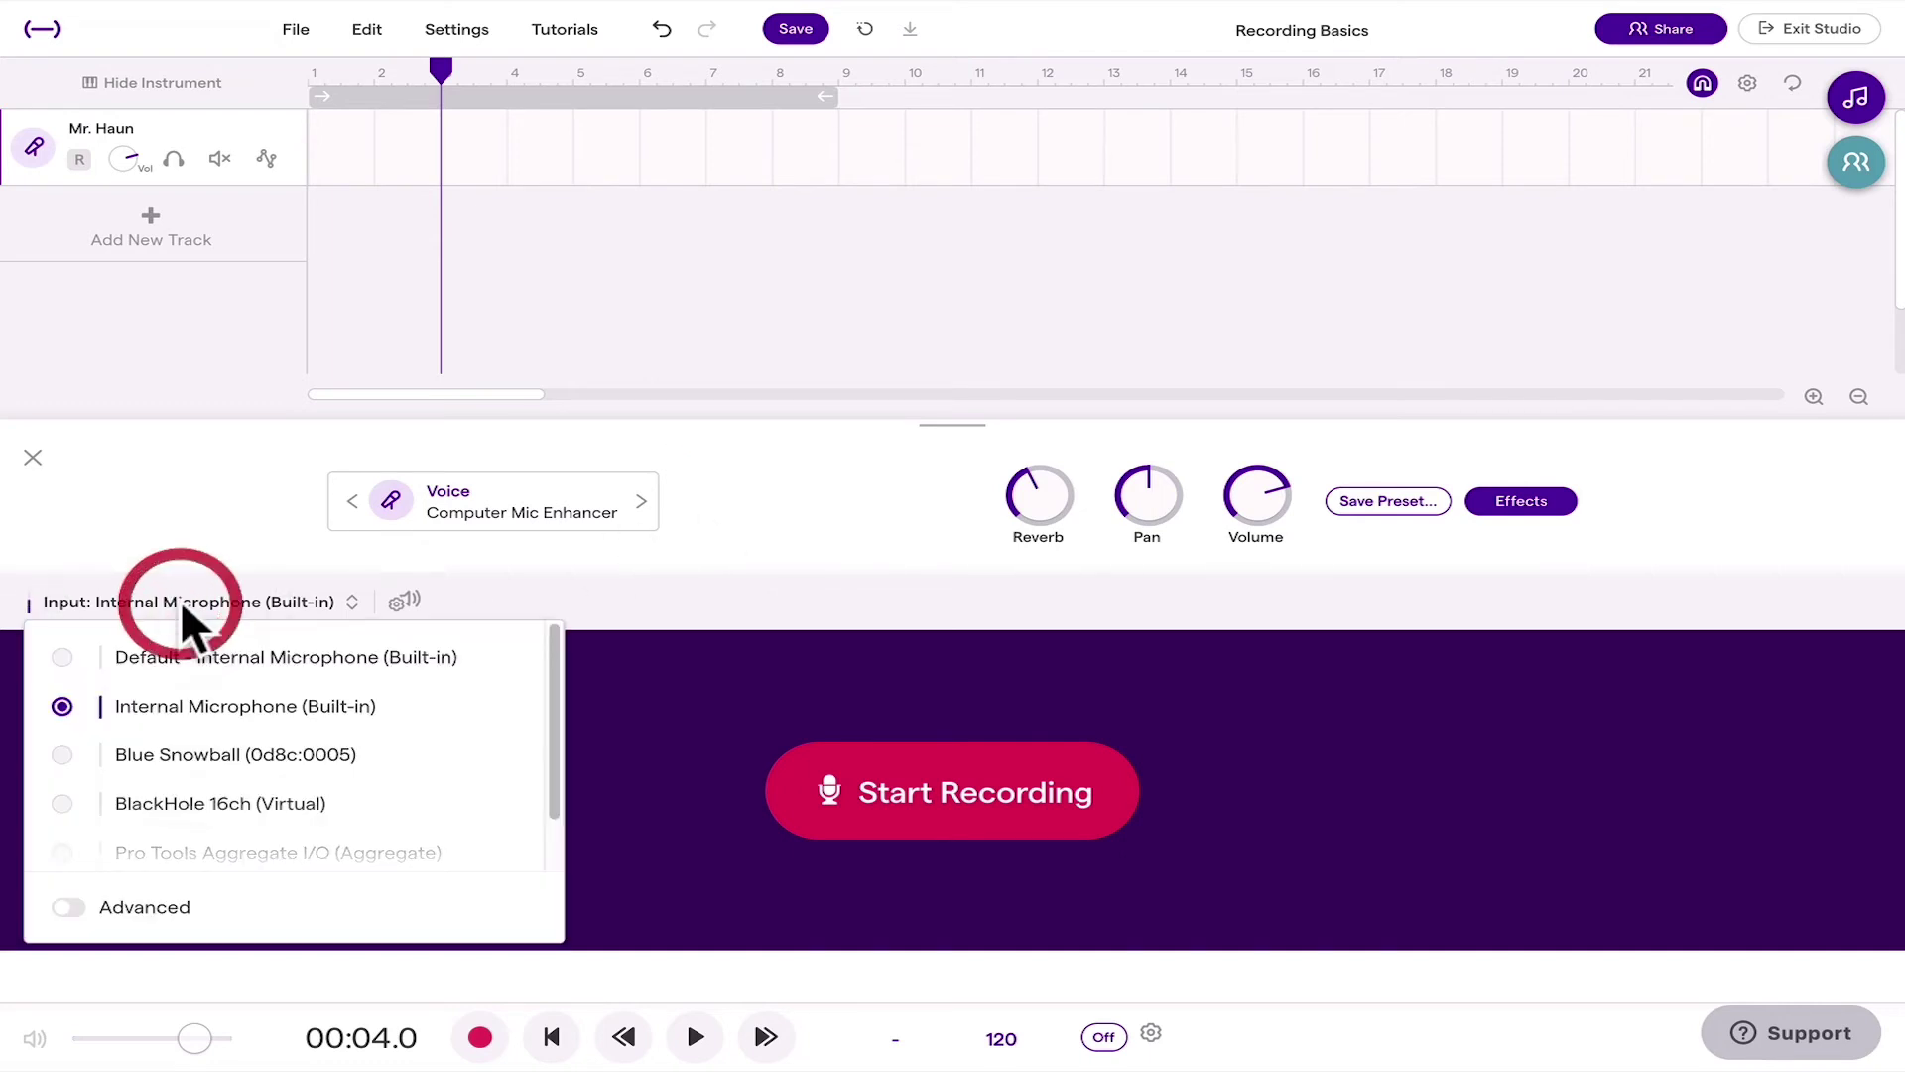
{"action": "left_click", "coordinate": [199, 592]}
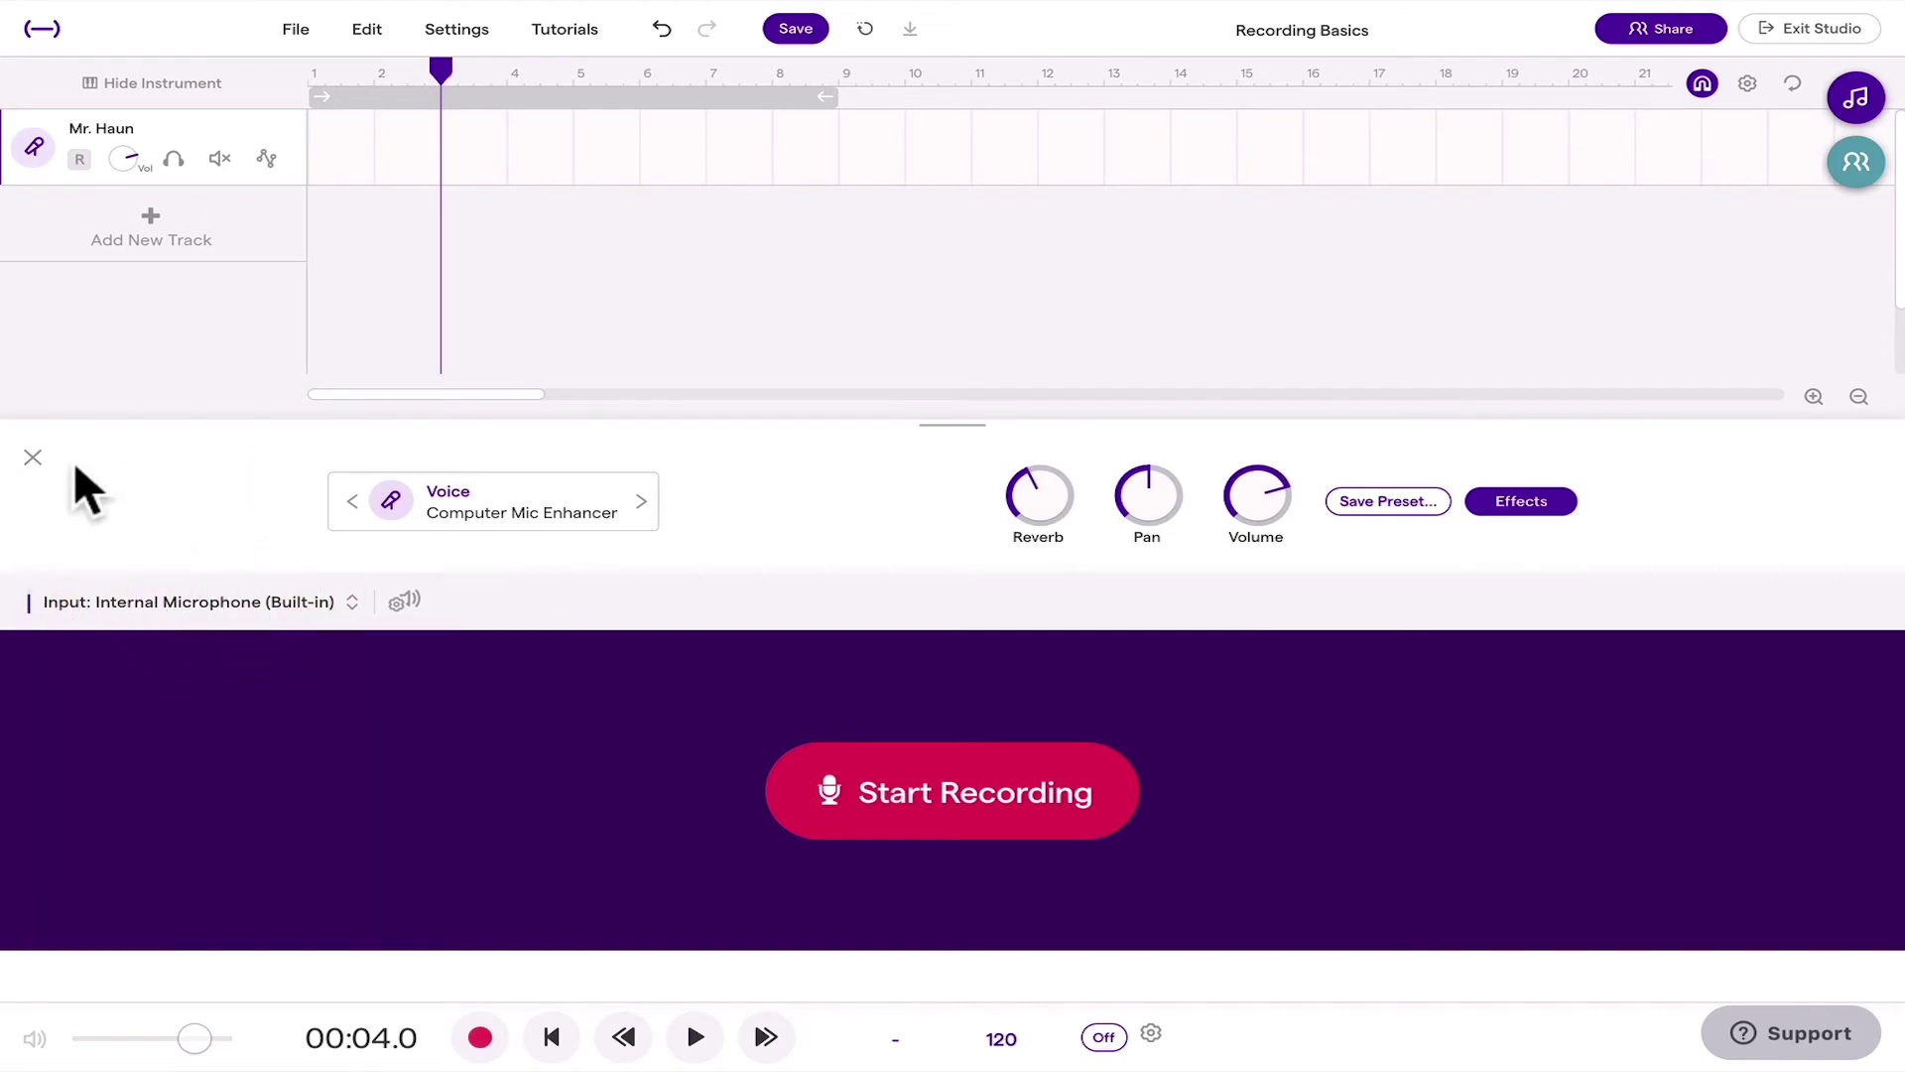
{"action": "left_click", "coordinate": [33, 457]}
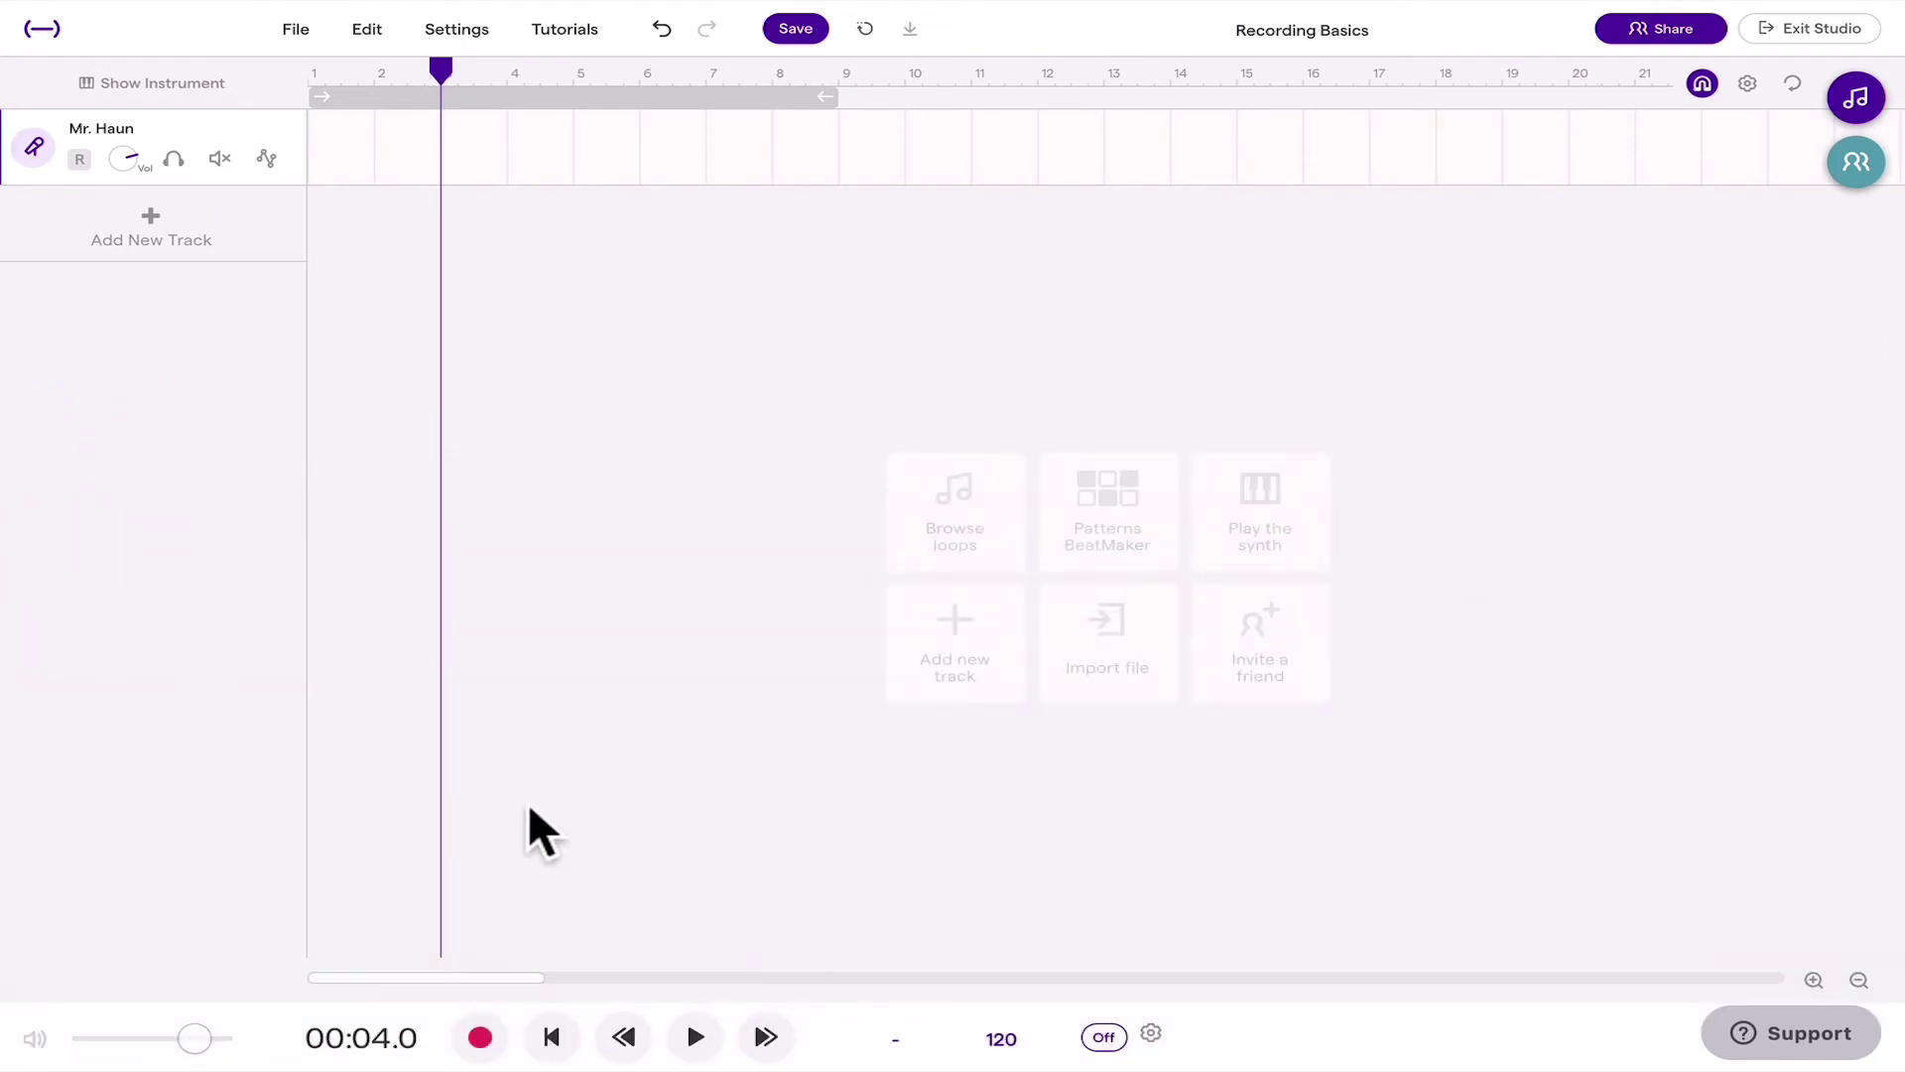
Reopen the voice track's instrument settings and set its microphone input to Blue Snowball (0d8c:0005)
{"action": "left_click", "coordinate": [33, 149]}
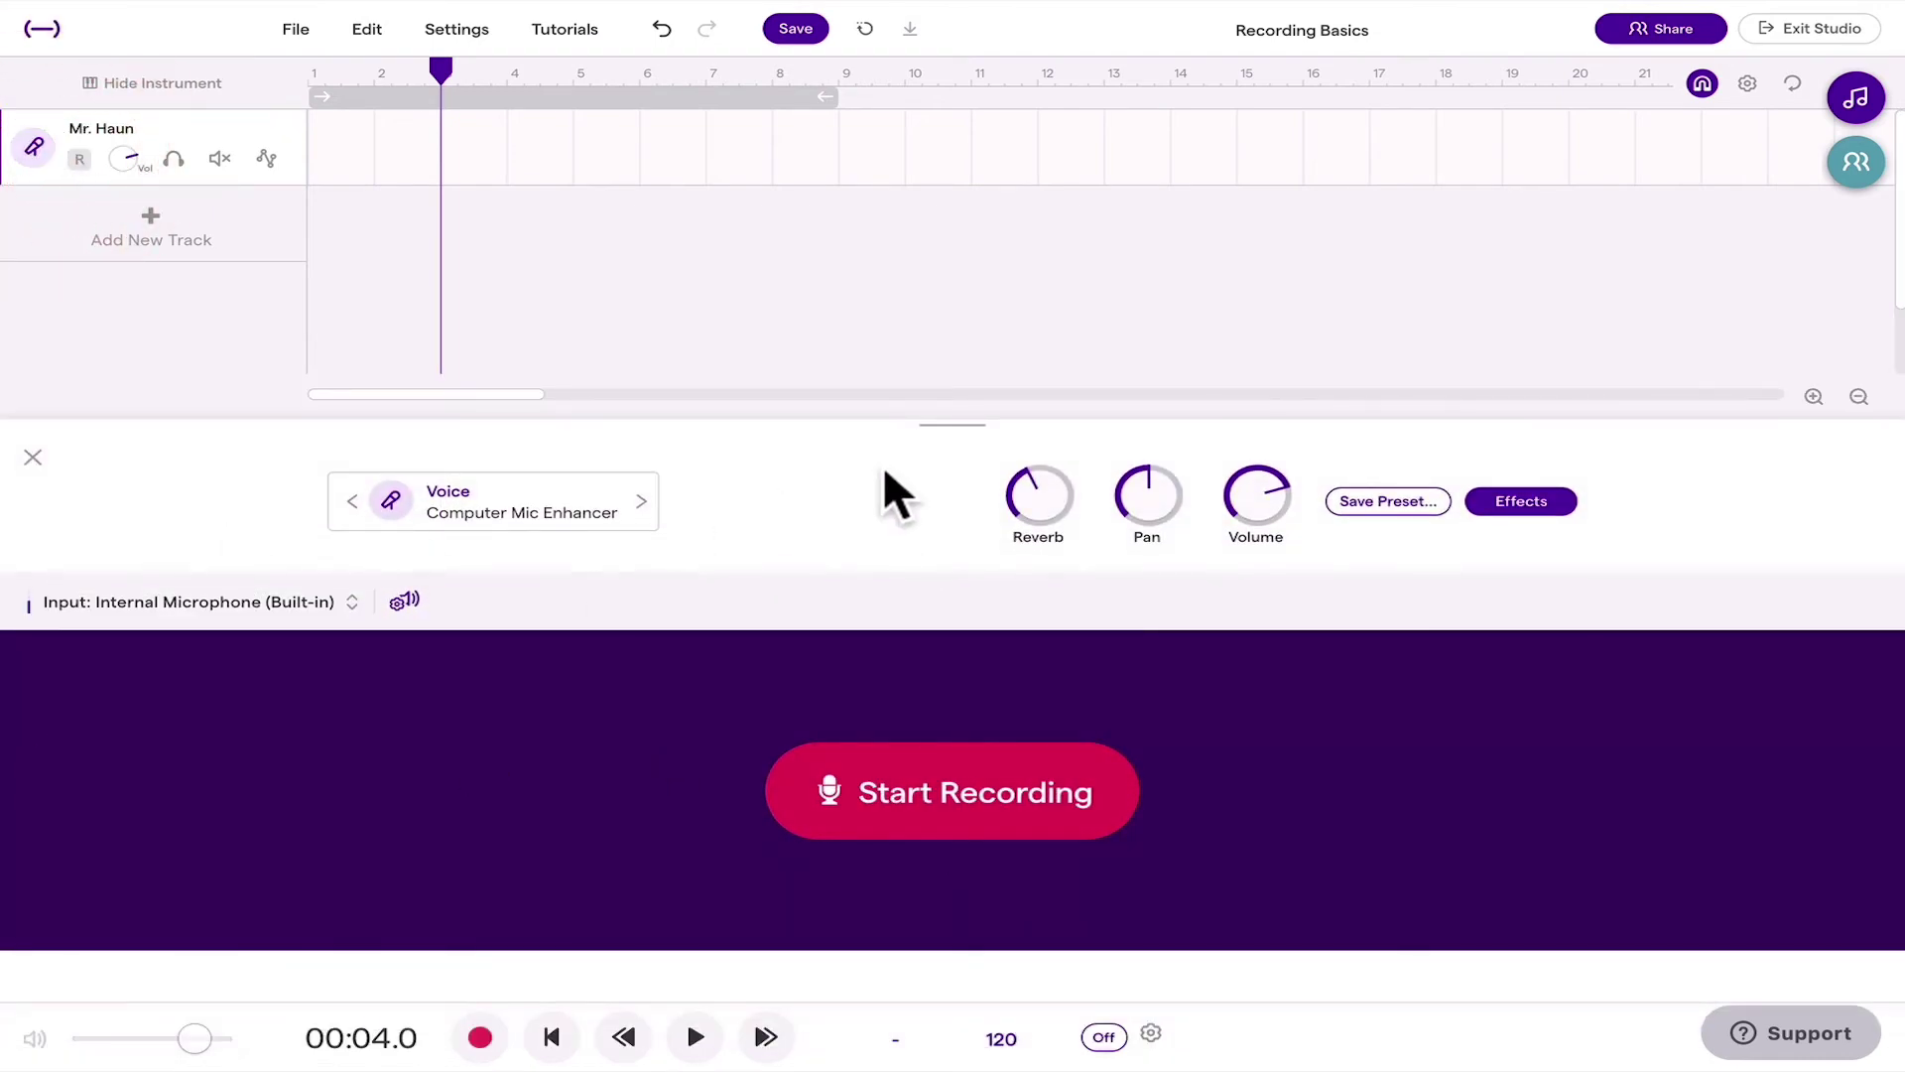
{"action": "left_click", "coordinate": [218, 606]}
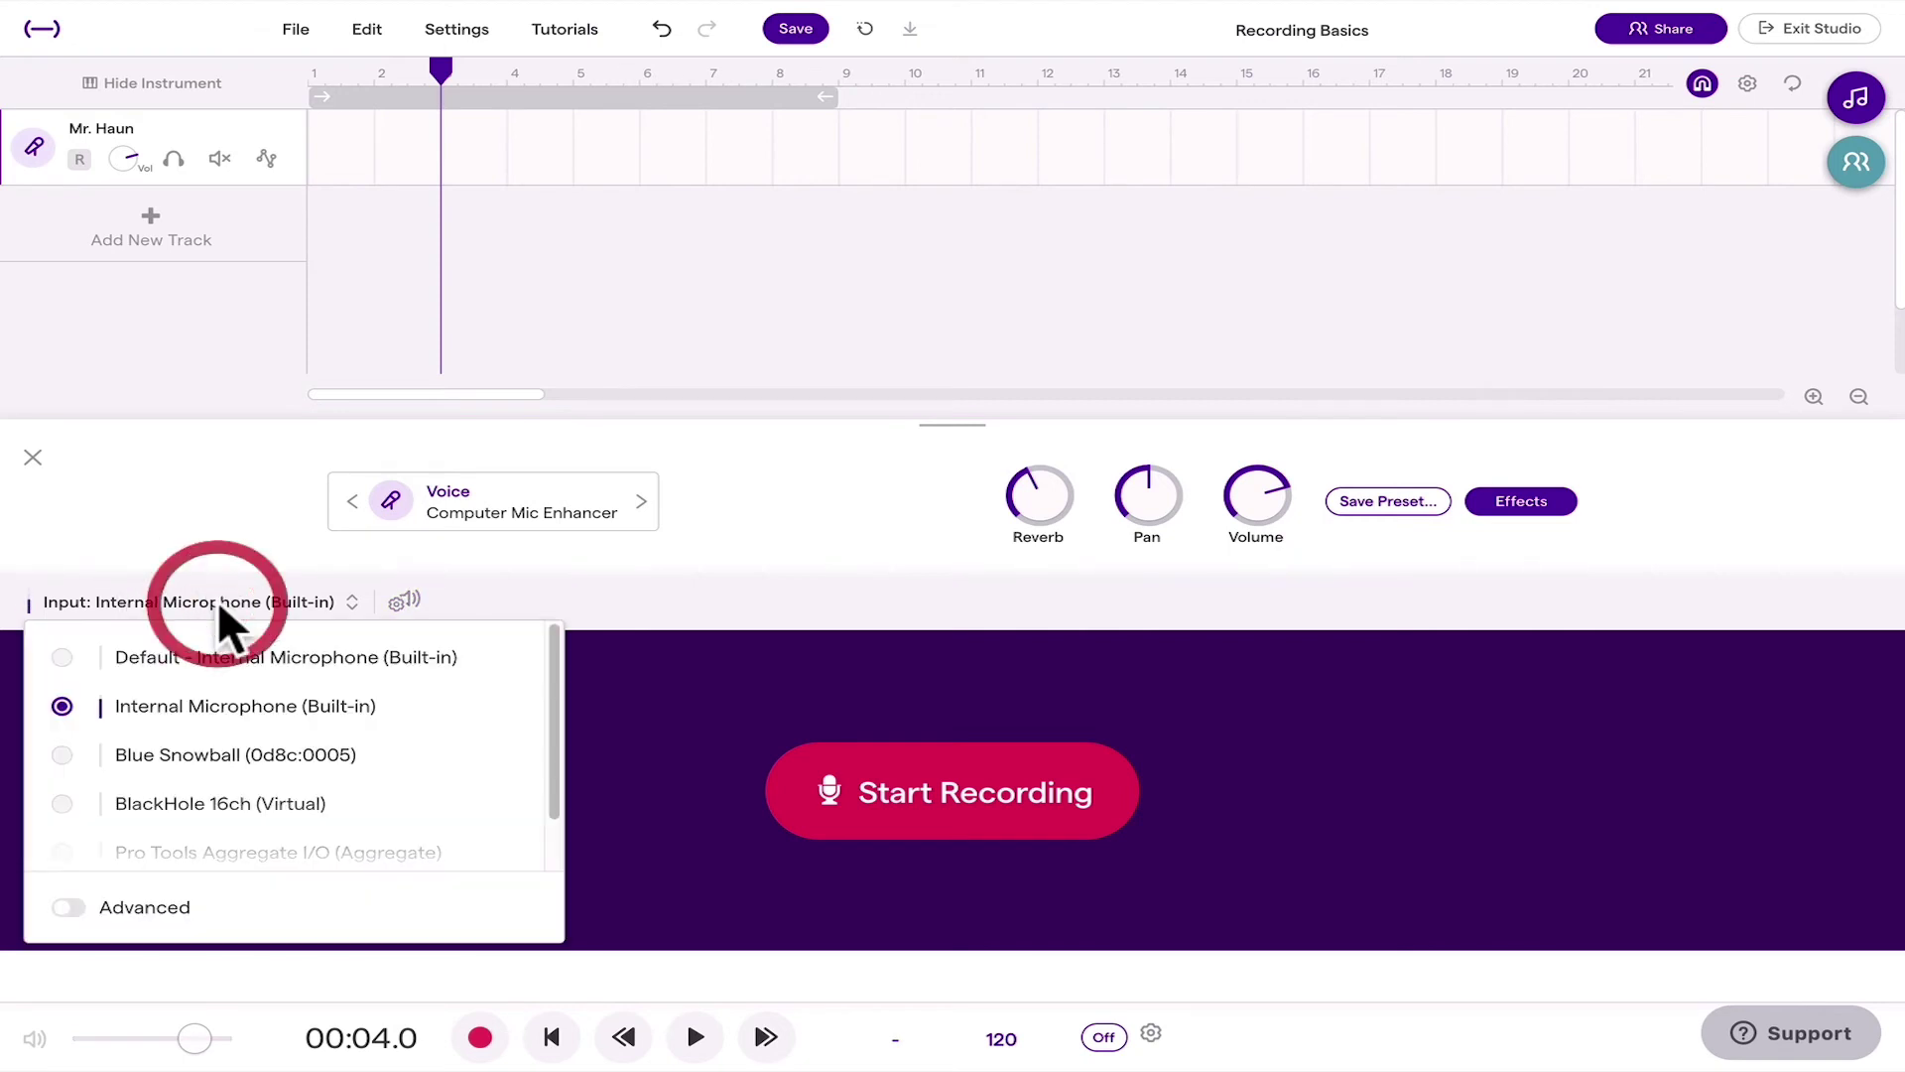
{"action": "left_click", "coordinate": [228, 670]}
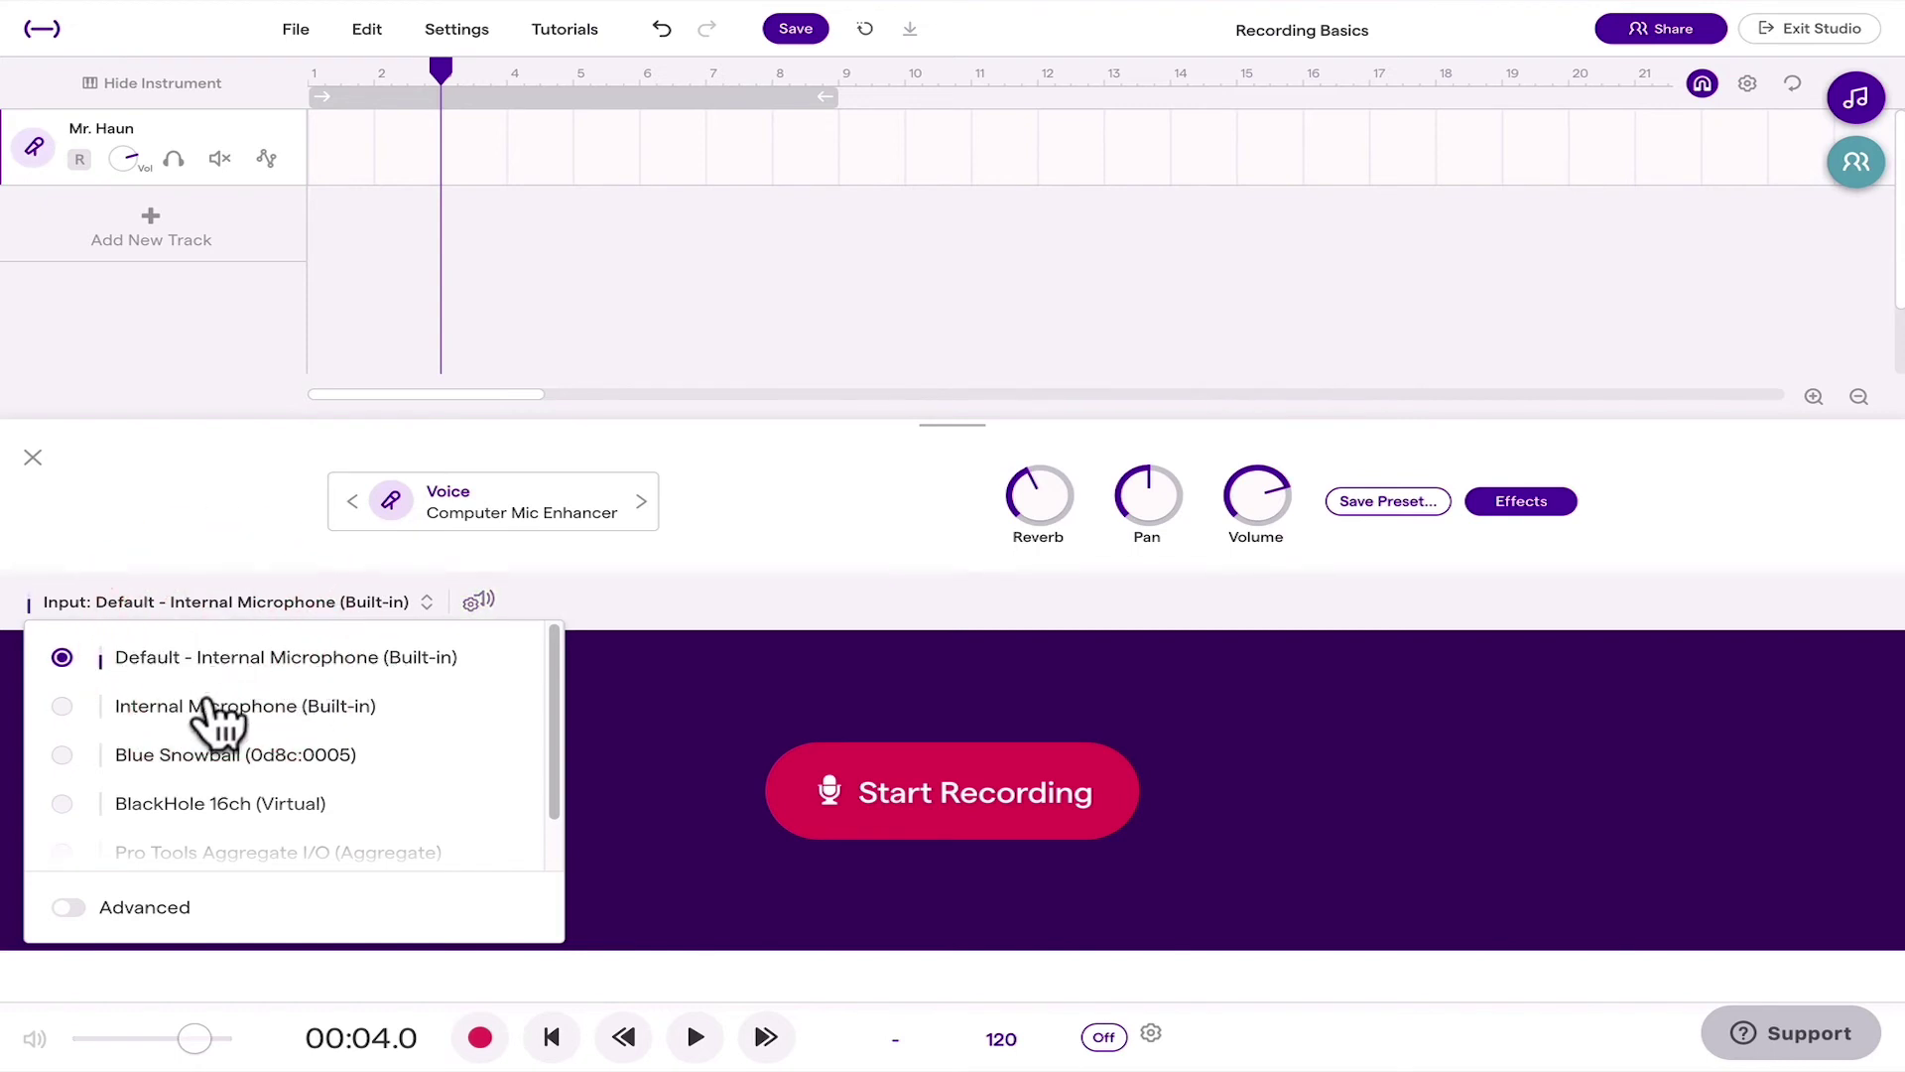
{"action": "left_click", "coordinate": [193, 766]}
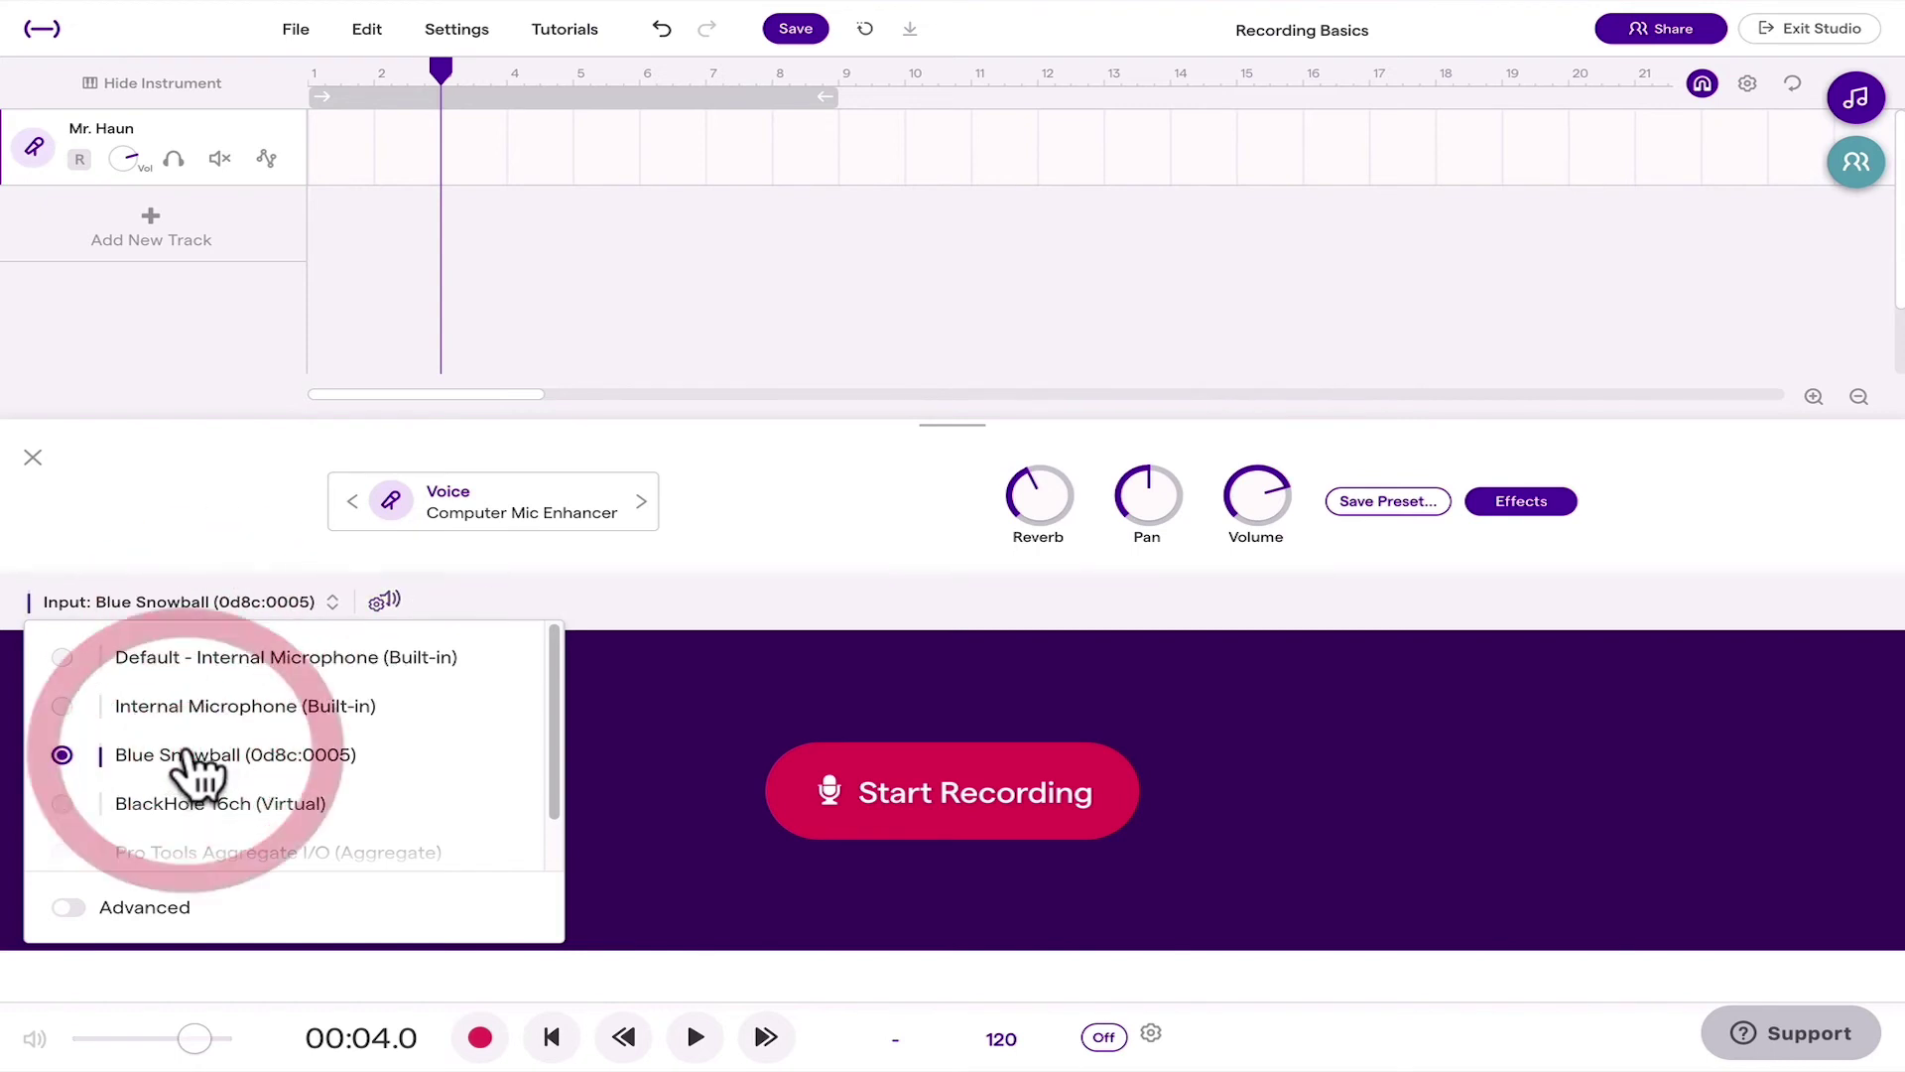
{"action": "left_click", "coordinate": [247, 523]}
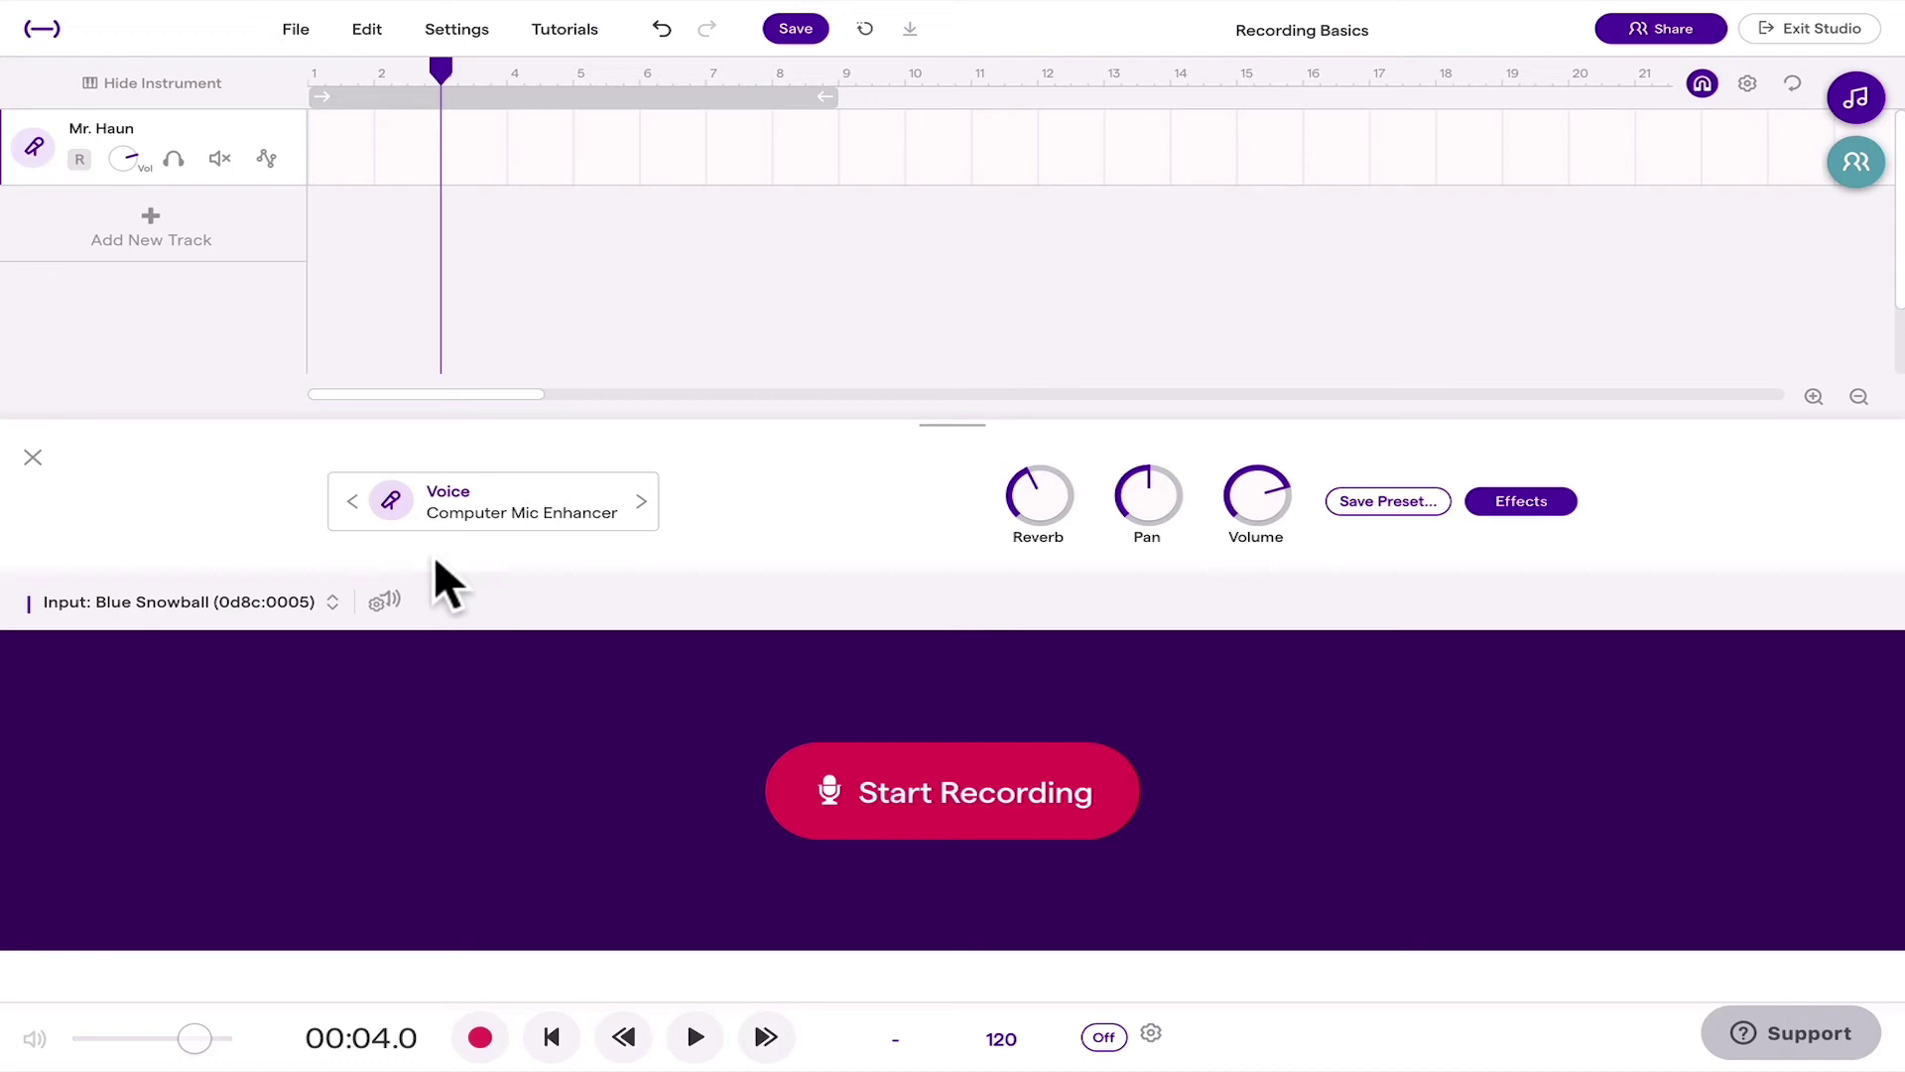
Run the Volume Check test for the Blue Snowball input and finish it
{"action": "left_click", "coordinate": [381, 603]}
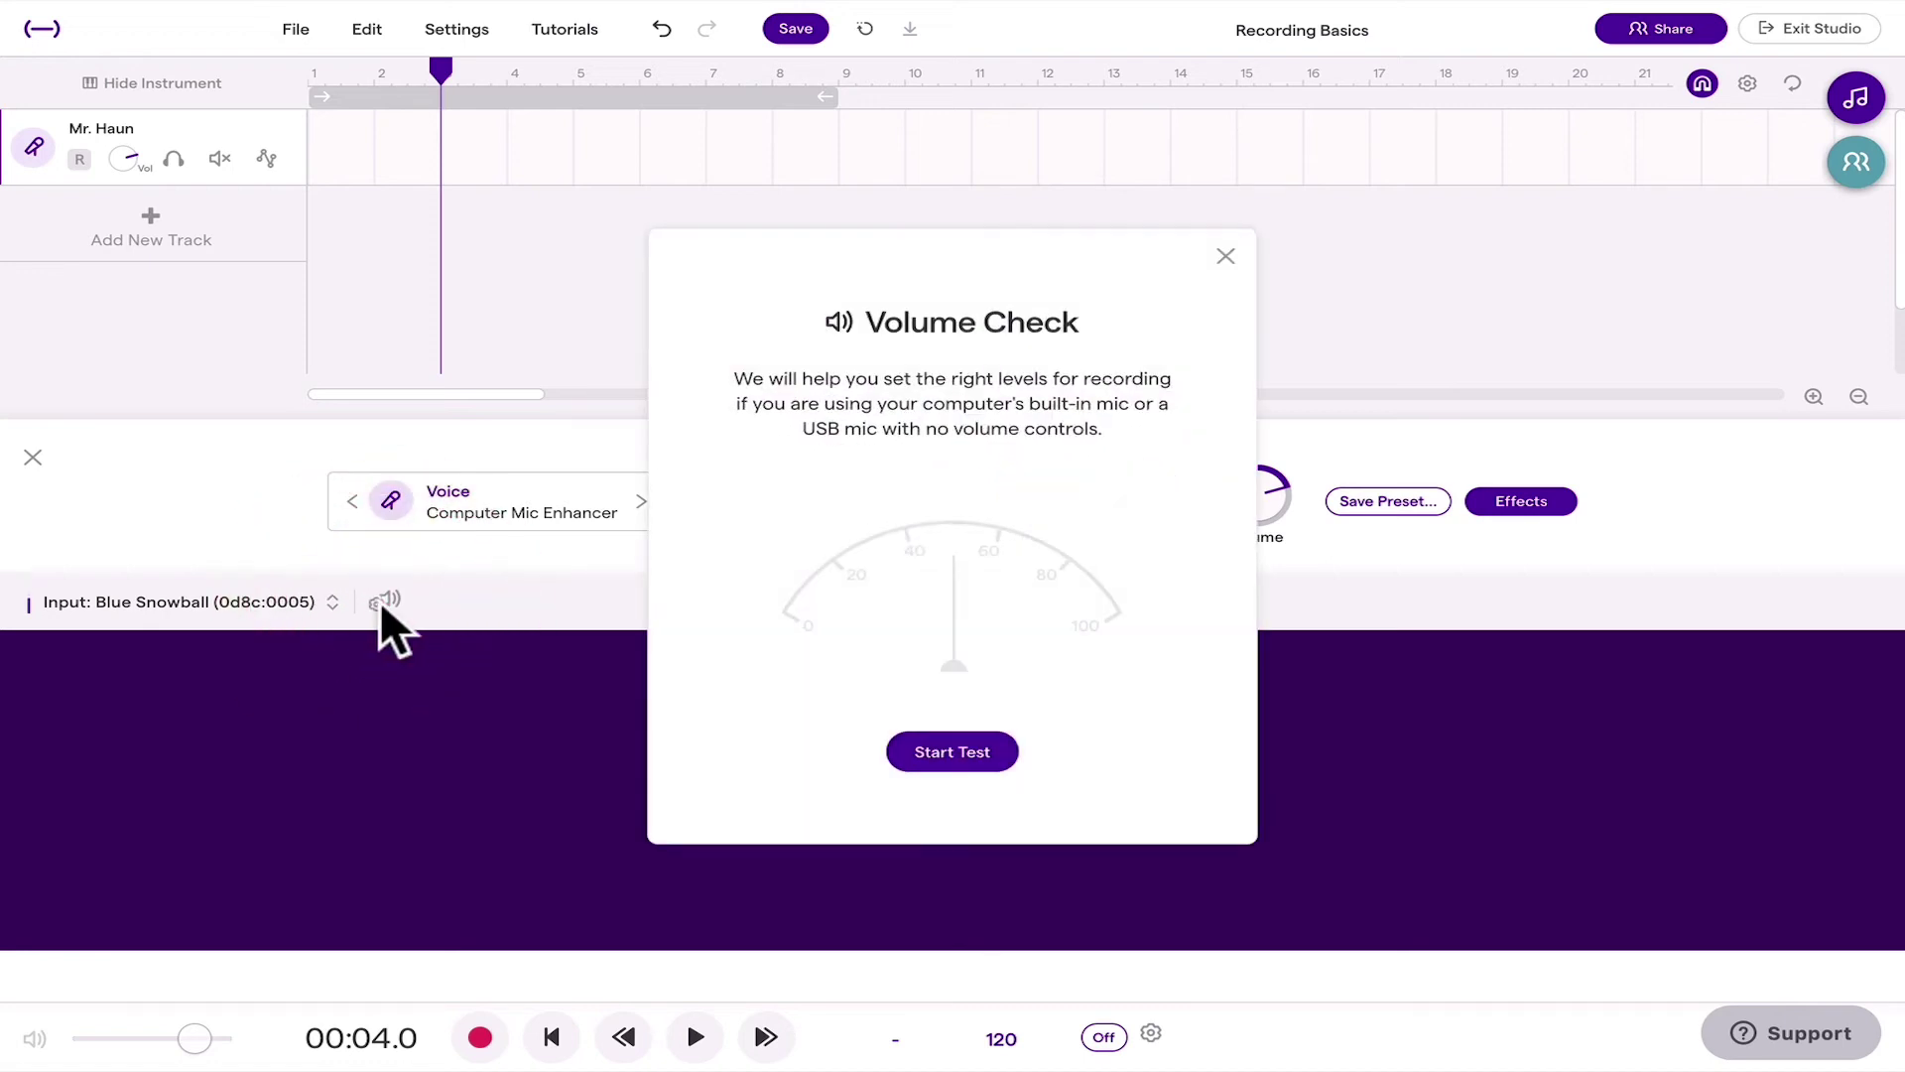
{"action": "left_click", "coordinate": [952, 754]}
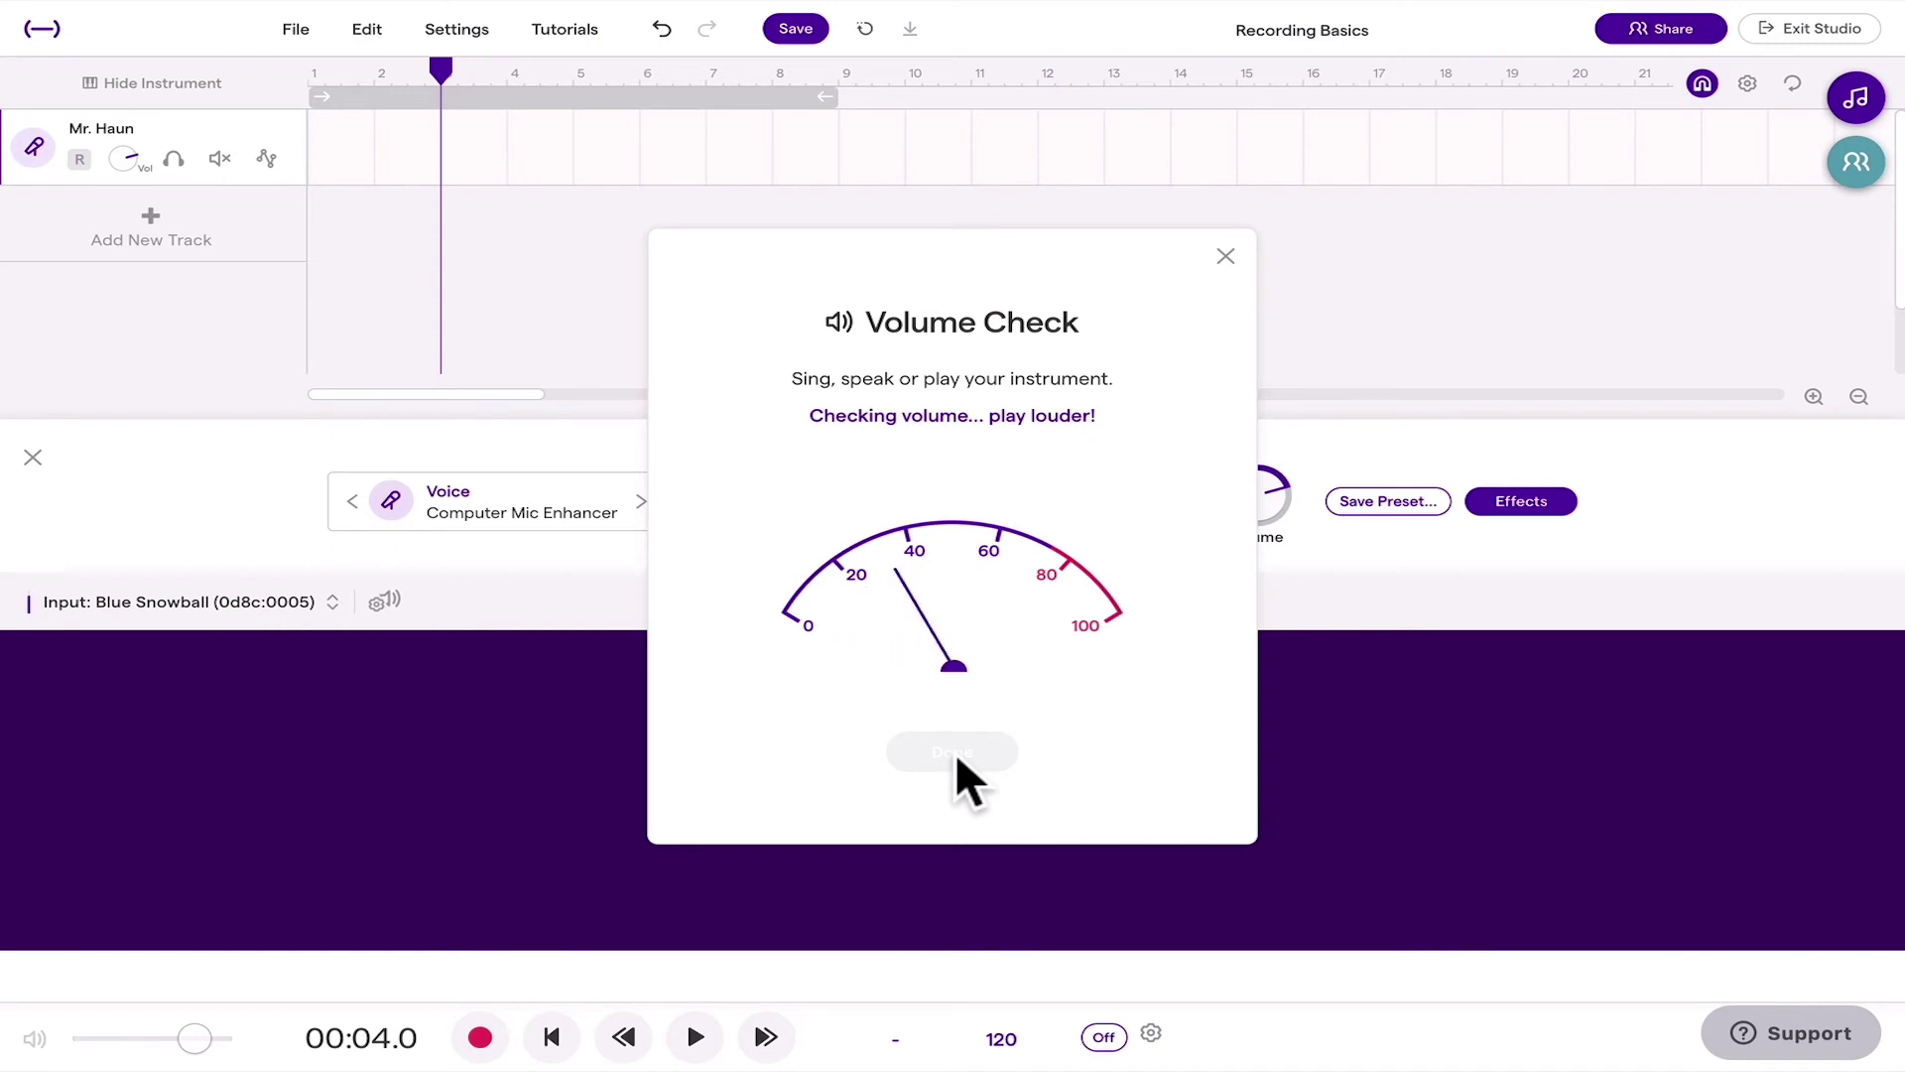
{"action": "left_click", "coordinate": [952, 754]}
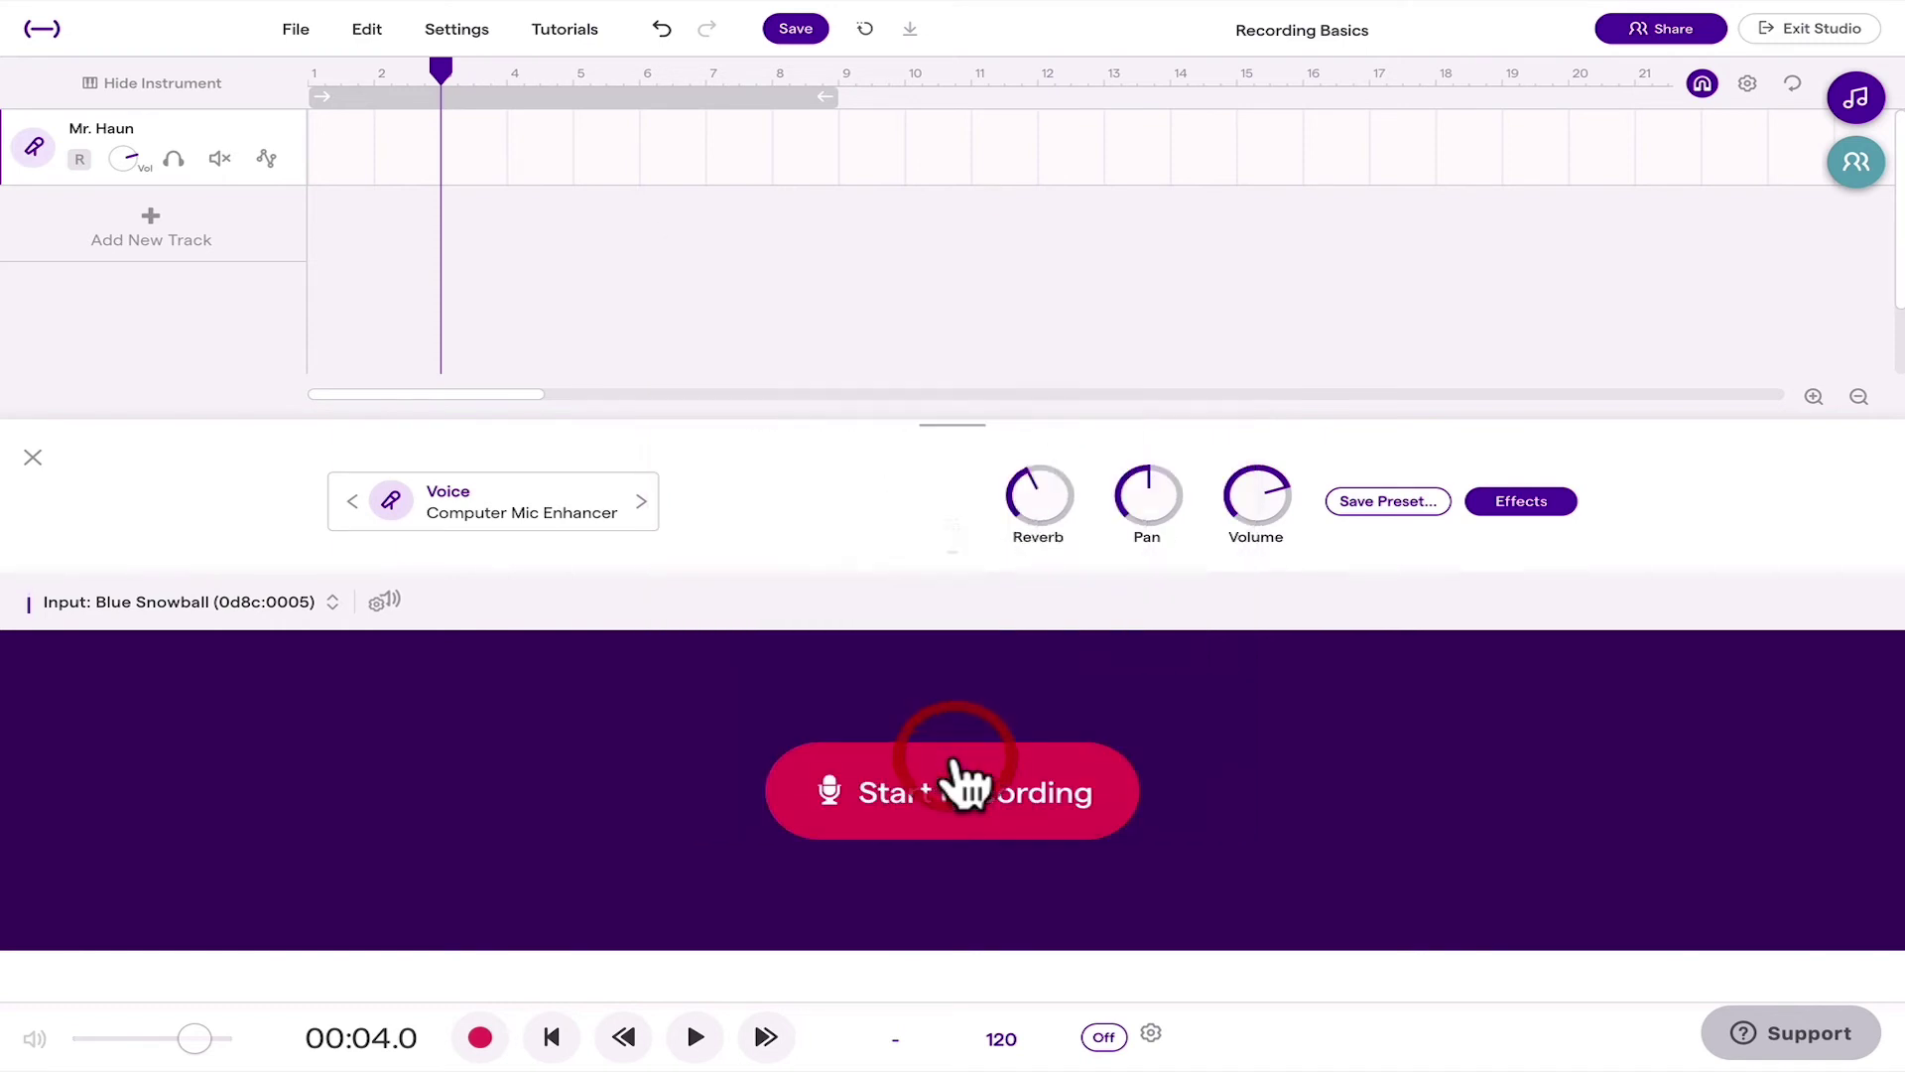
Record a voice clip of about 24 seconds from the start of the timeline and save the project
{"action": "left_click_drag", "start_coordinate": [430, 74], "coordinate": [264, 70]}
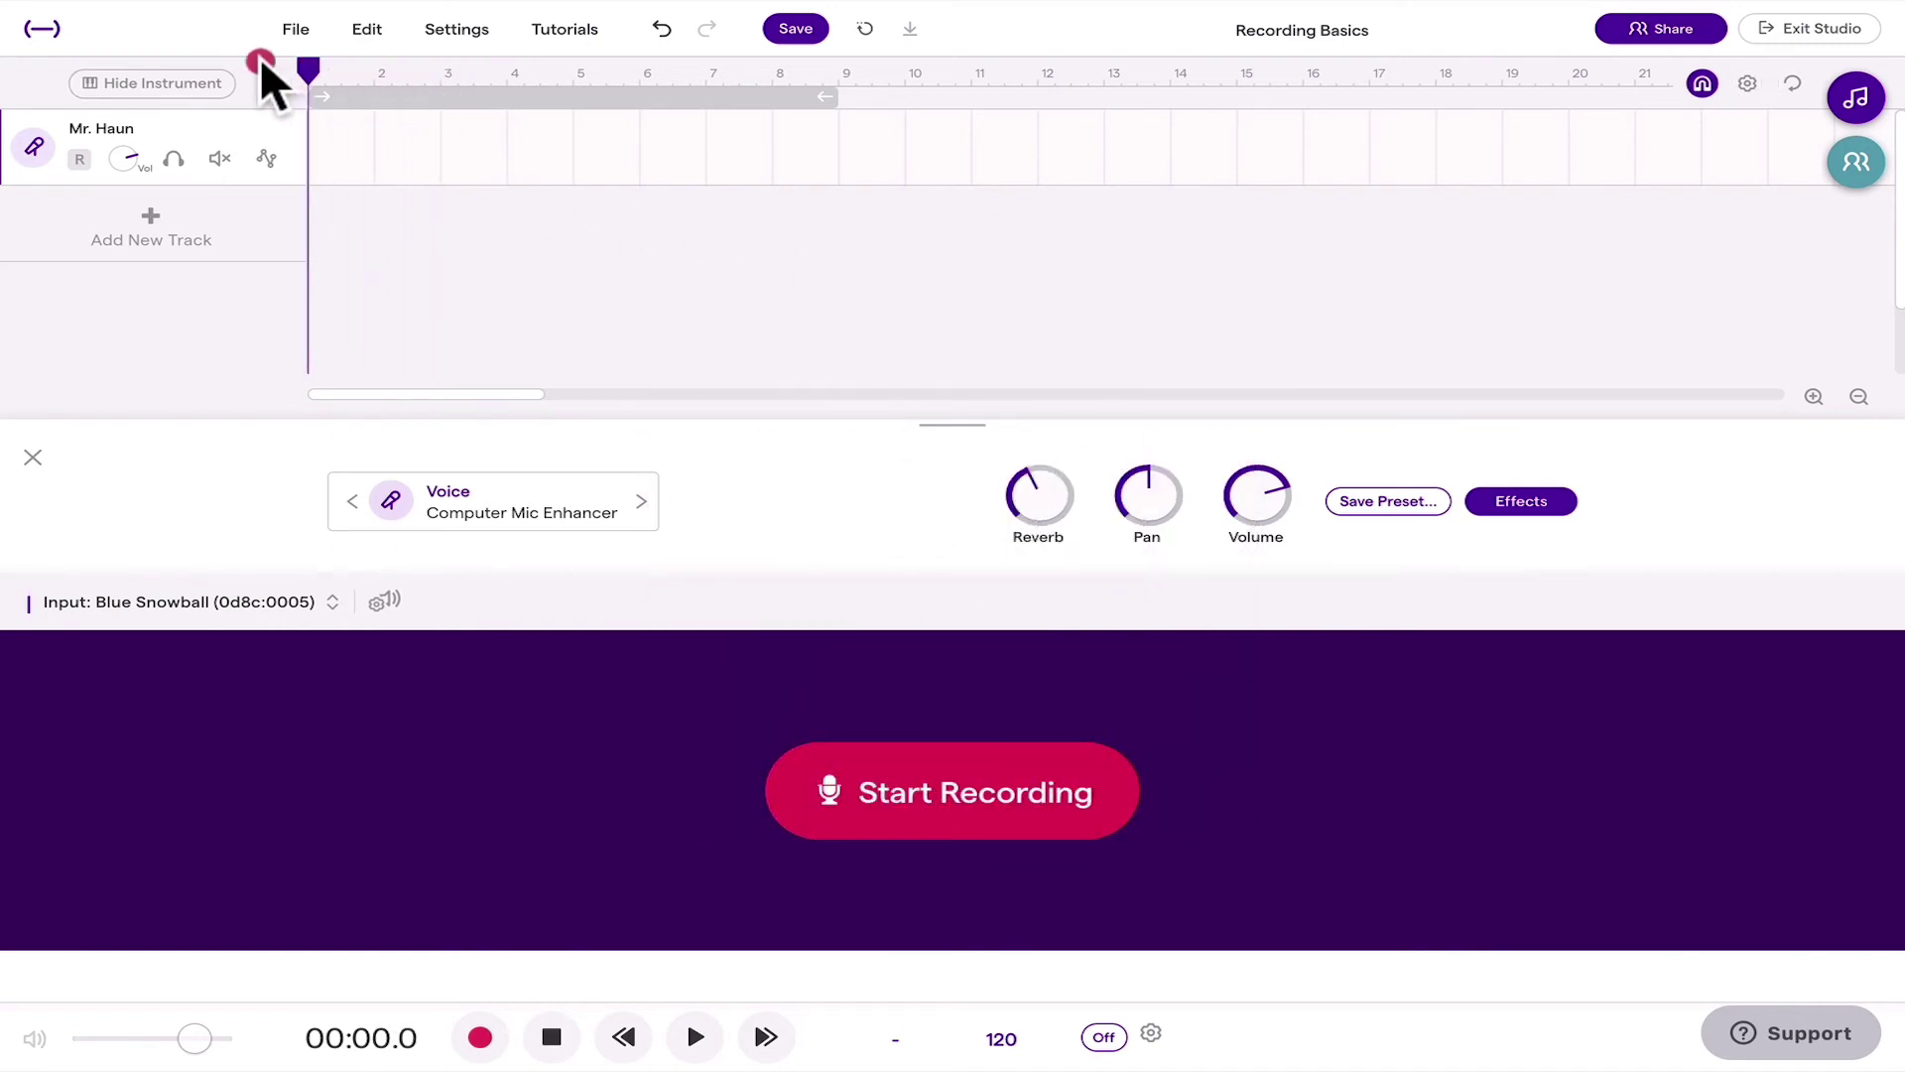
{"action": "left_click", "coordinate": [484, 1050]}
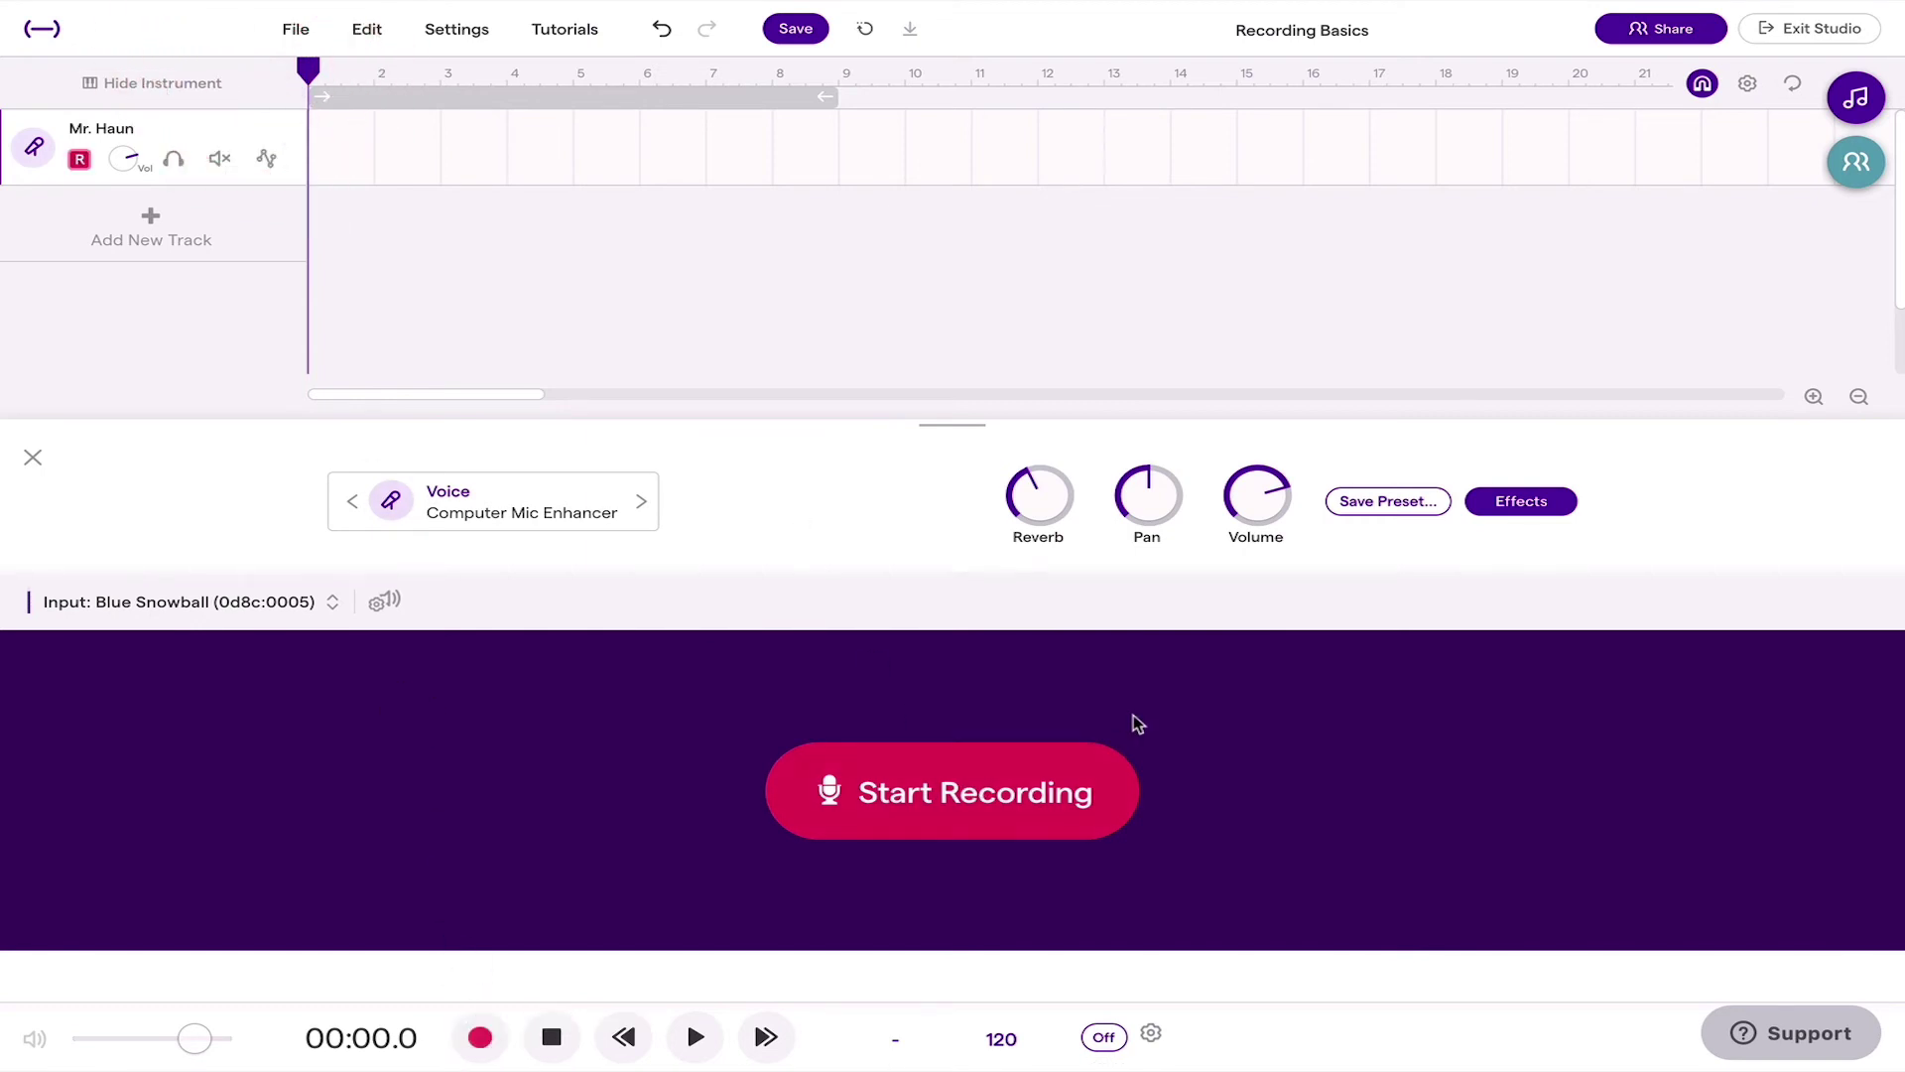
{"action": "left_click", "coordinate": [987, 798]}
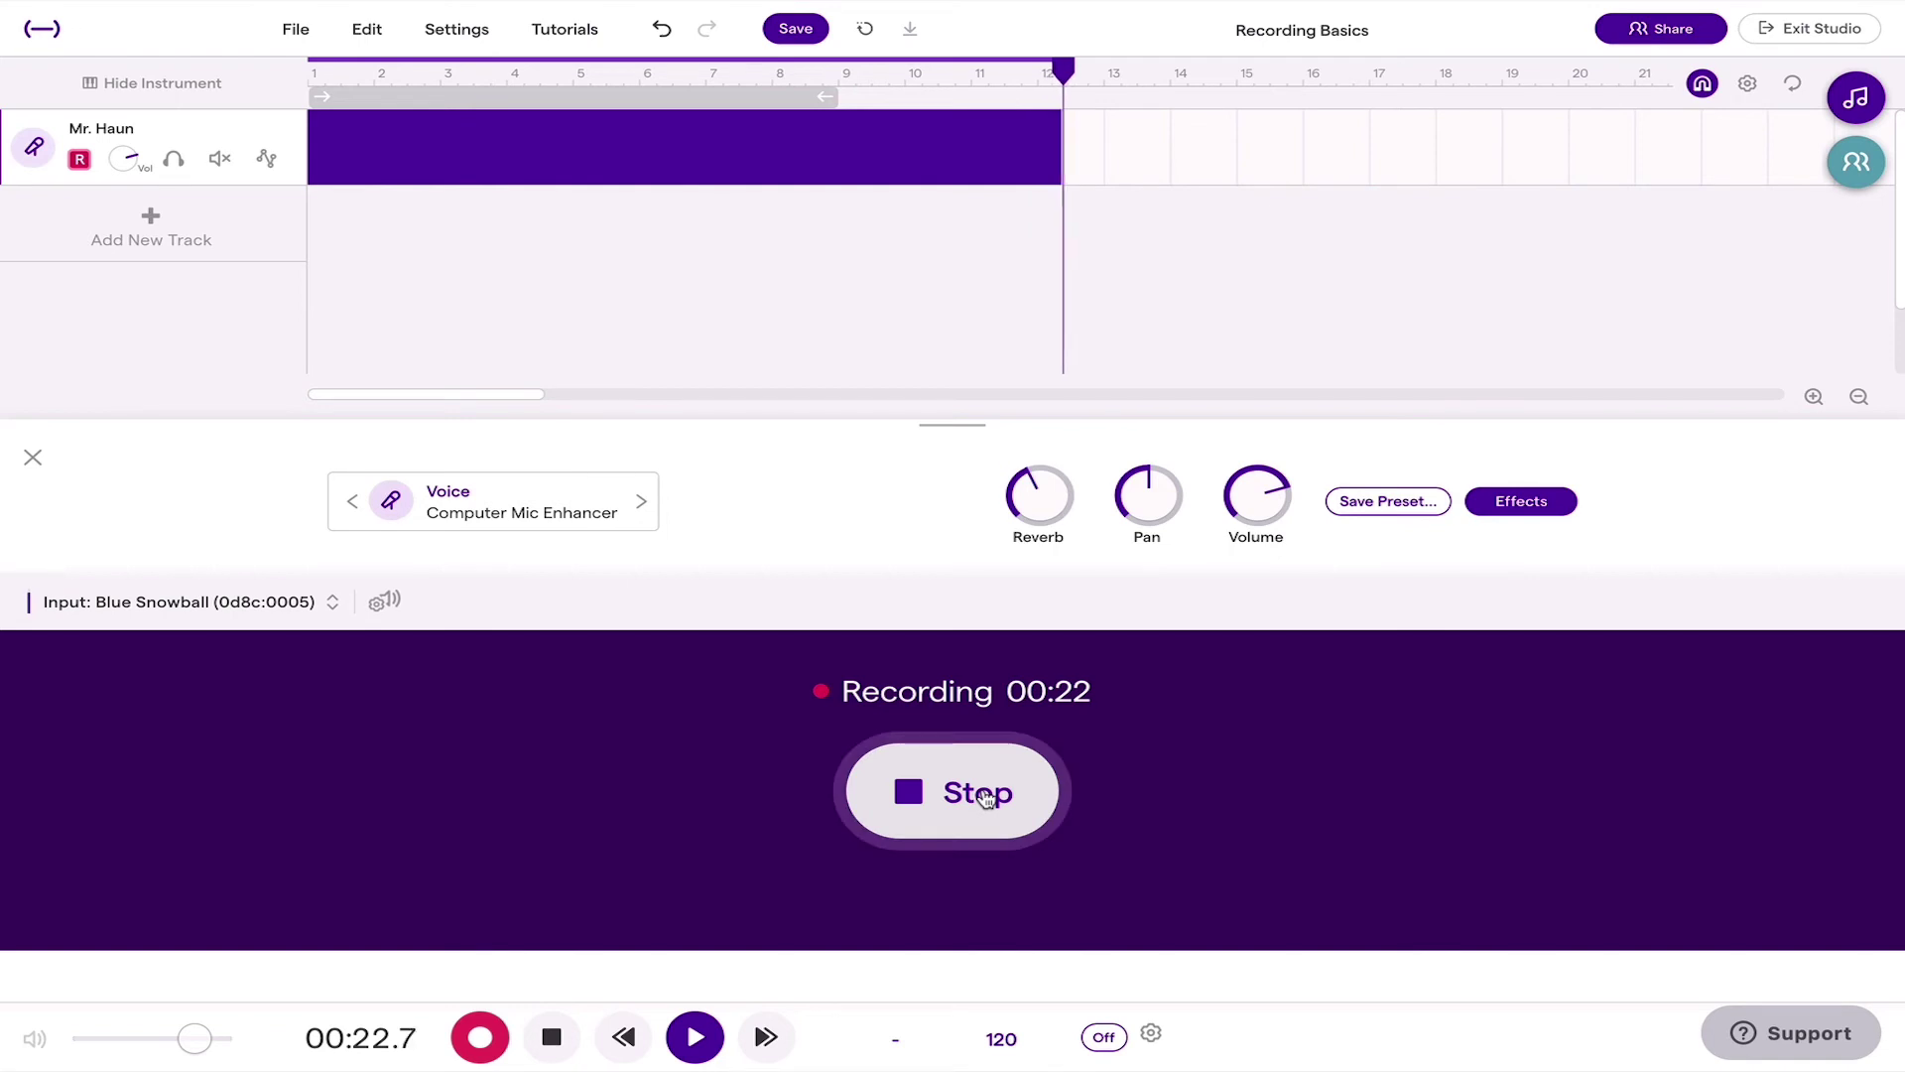
{"action": "left_click", "coordinate": [985, 796]}
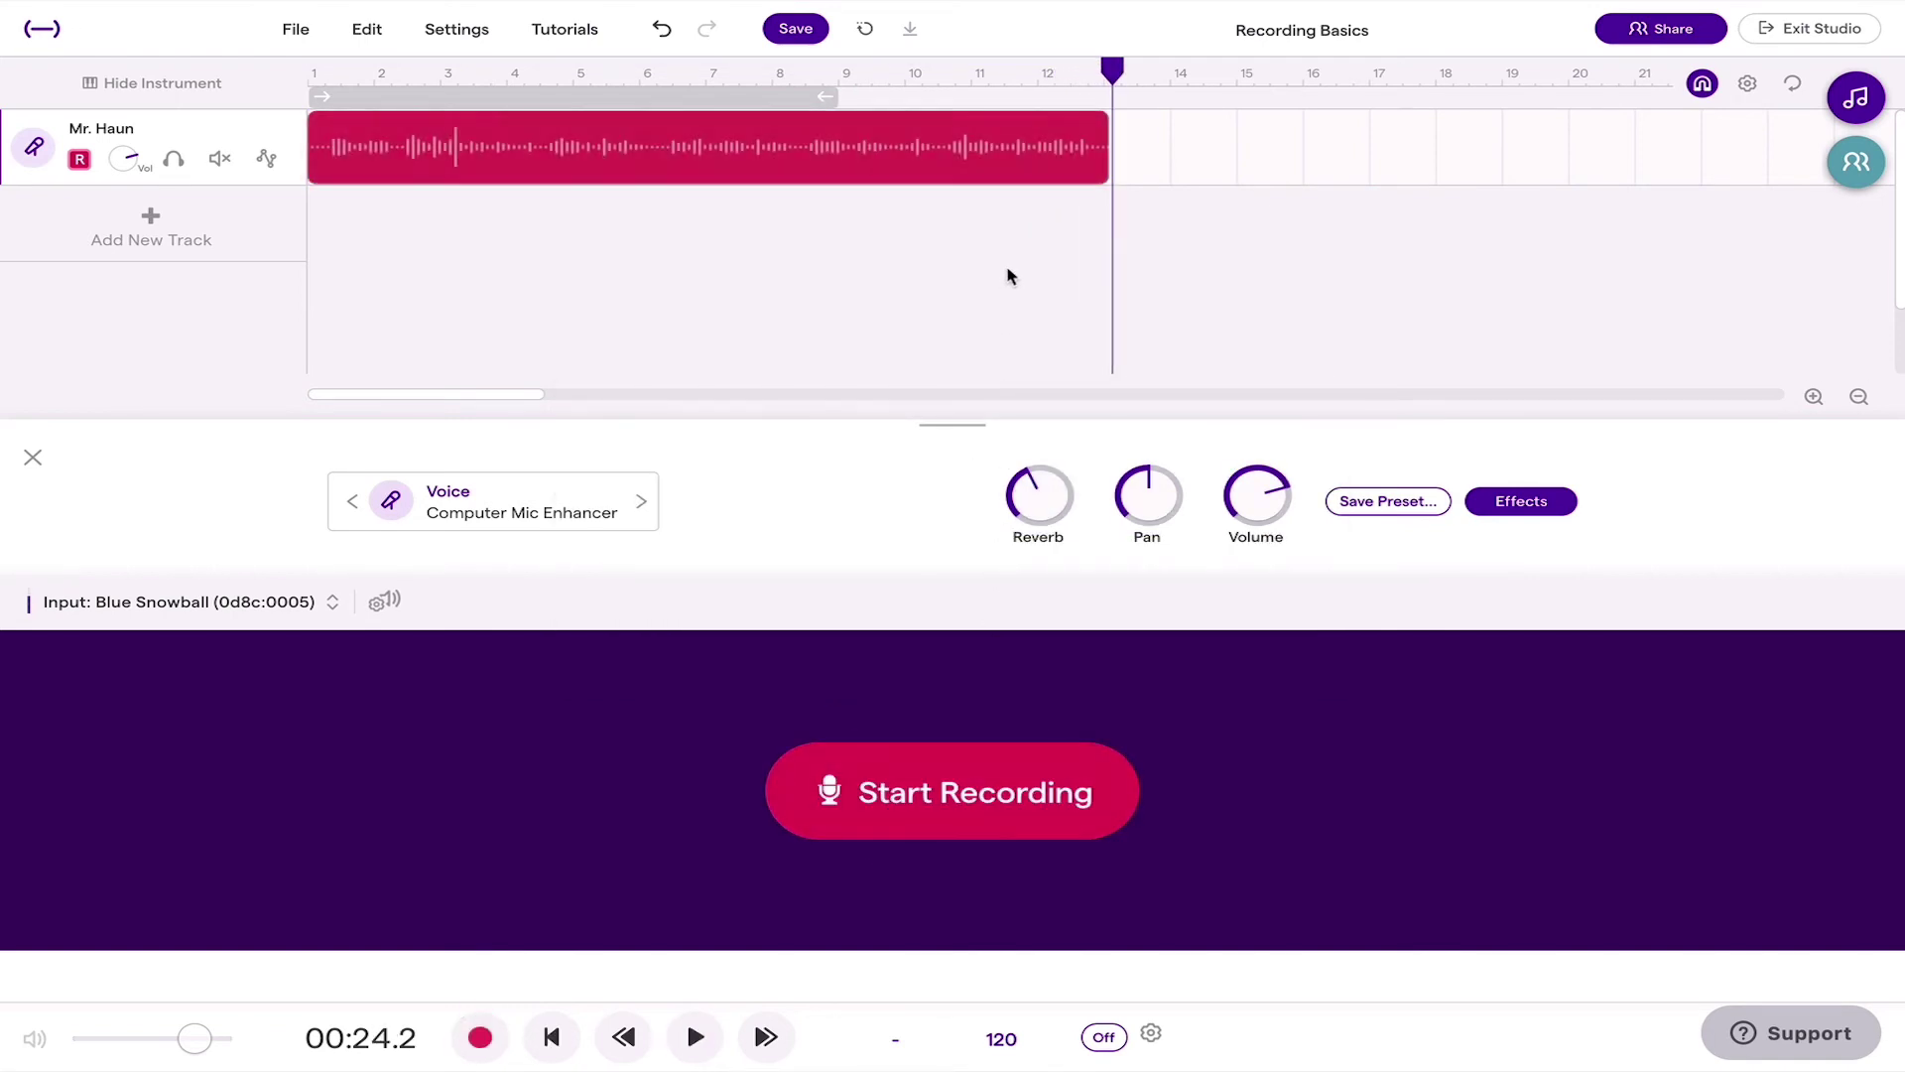
{"action": "mouse_move", "coordinate": [964, 136]}
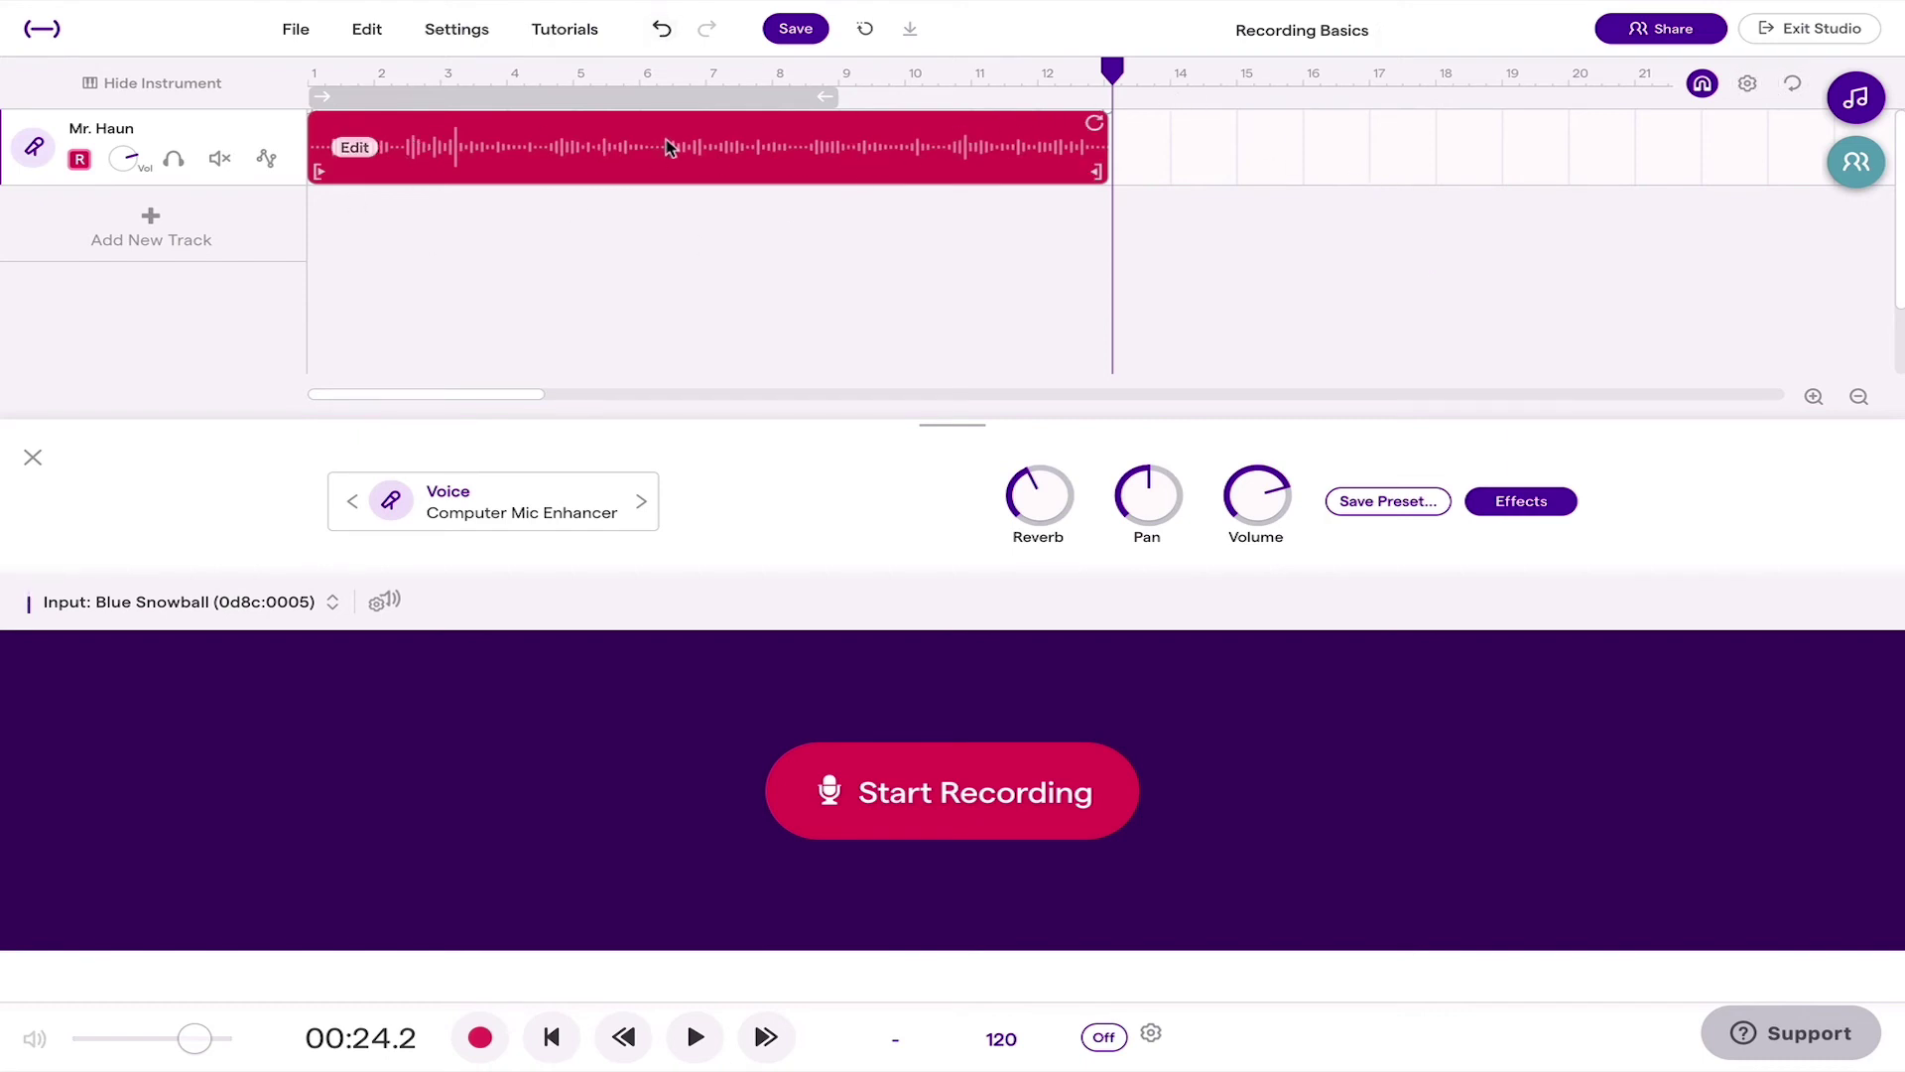
{"action": "left_click", "coordinate": [804, 32]}
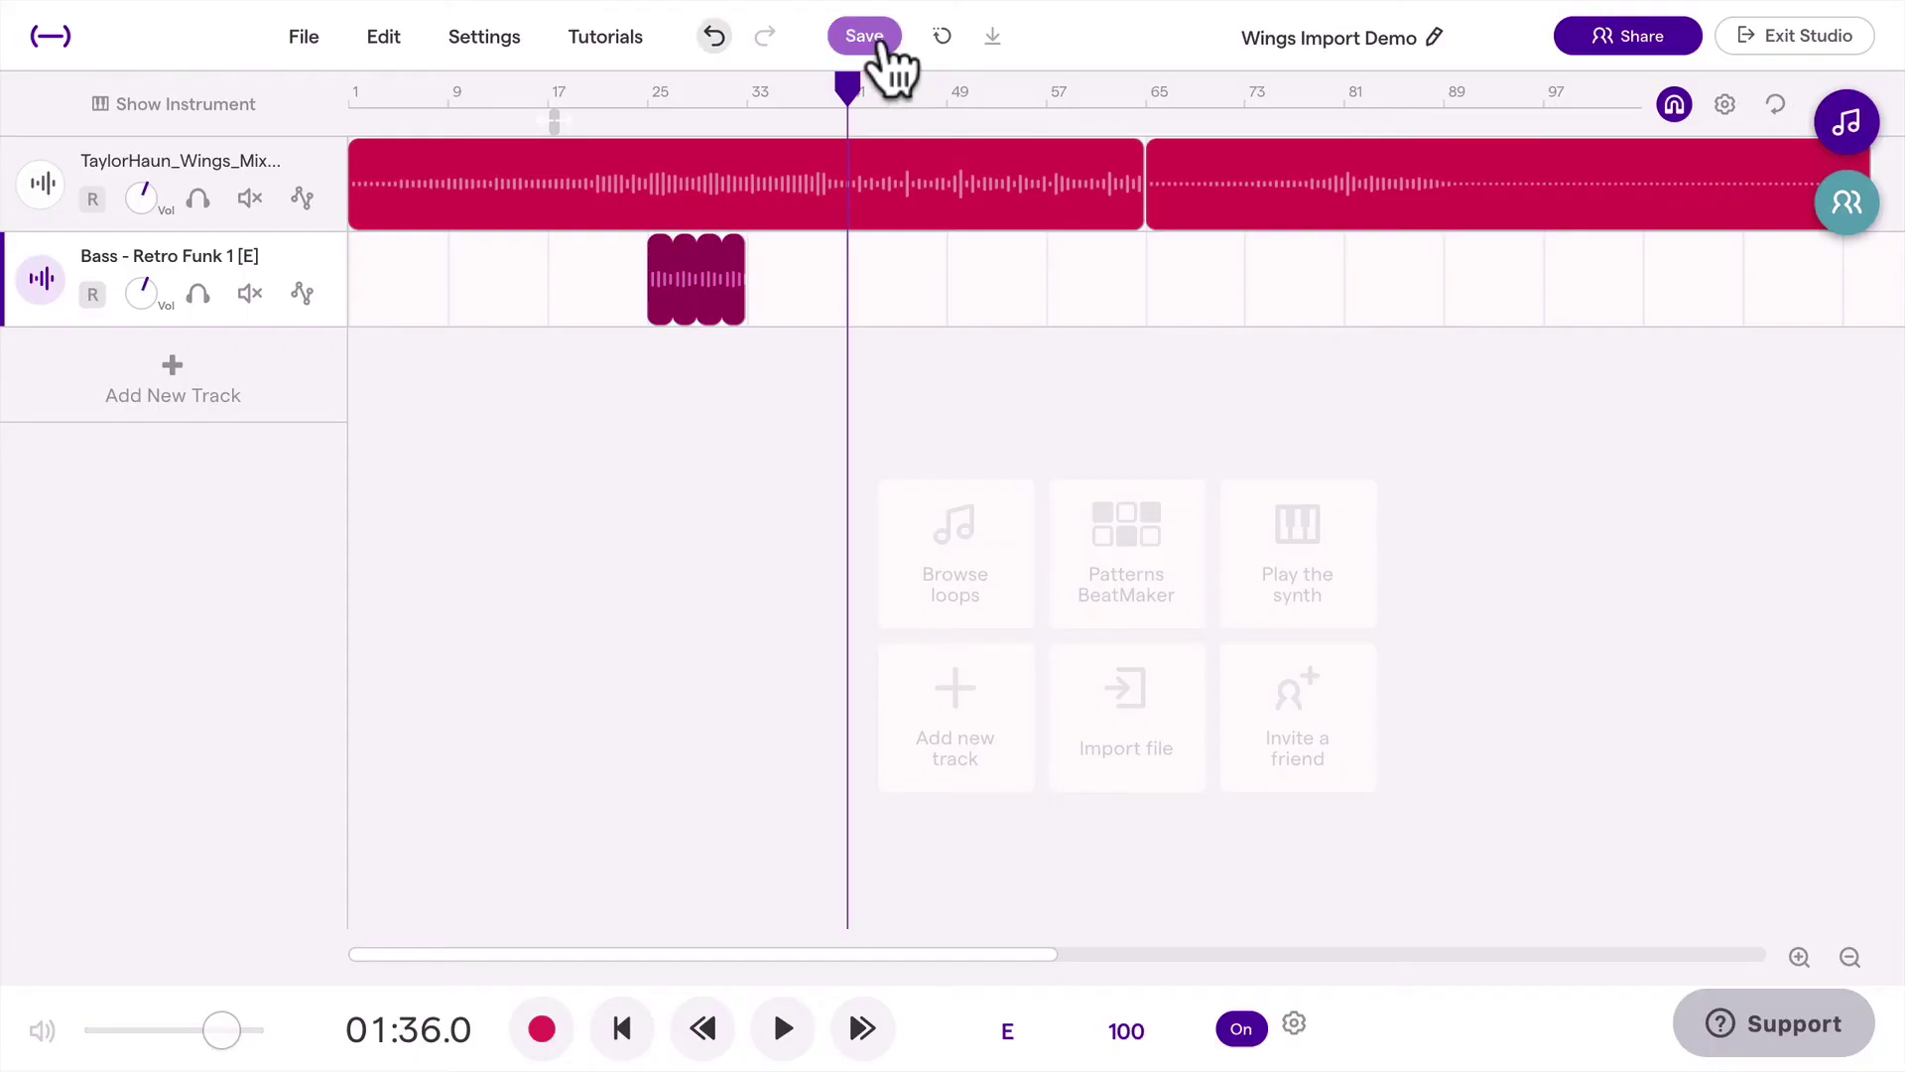
Save the Wings Import Demo project and download its full mix as a WAV file
{"action": "left_click", "coordinate": [875, 39]}
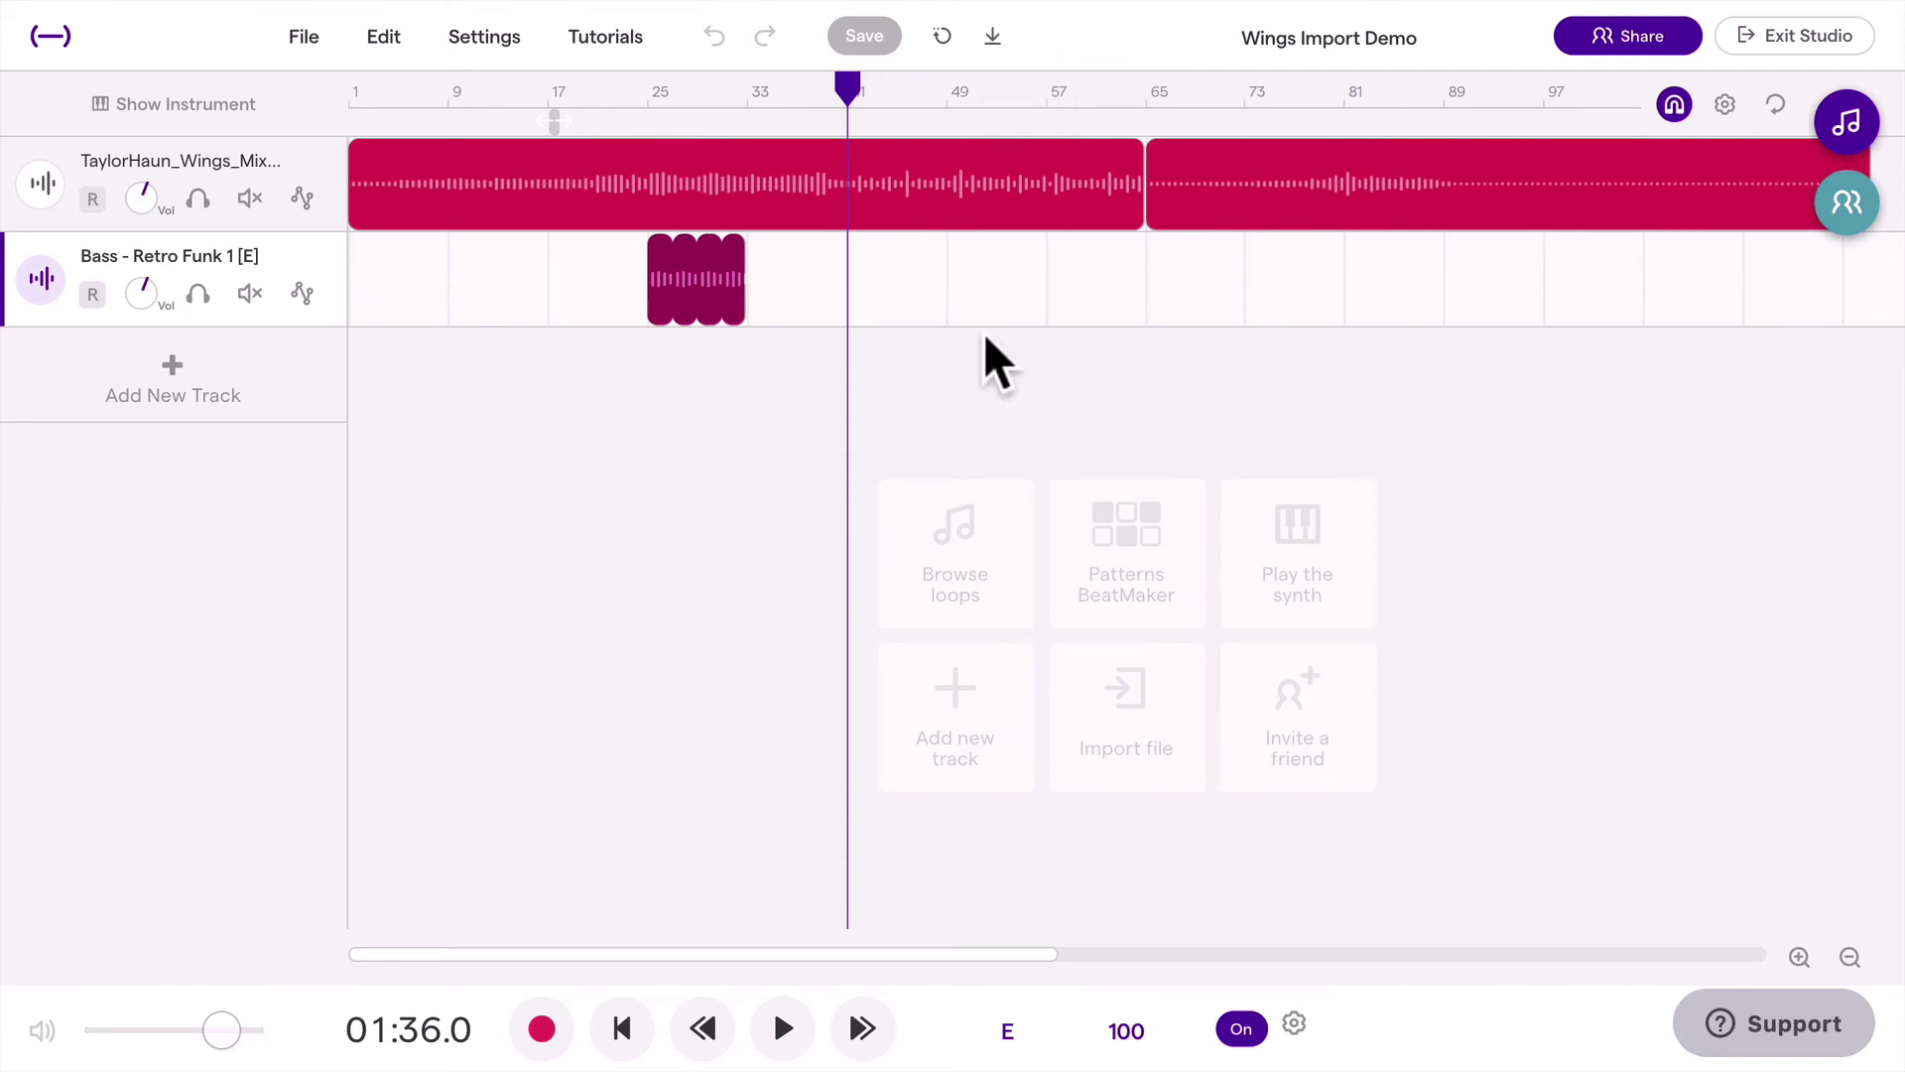
{"action": "left_click", "coordinate": [993, 38]}
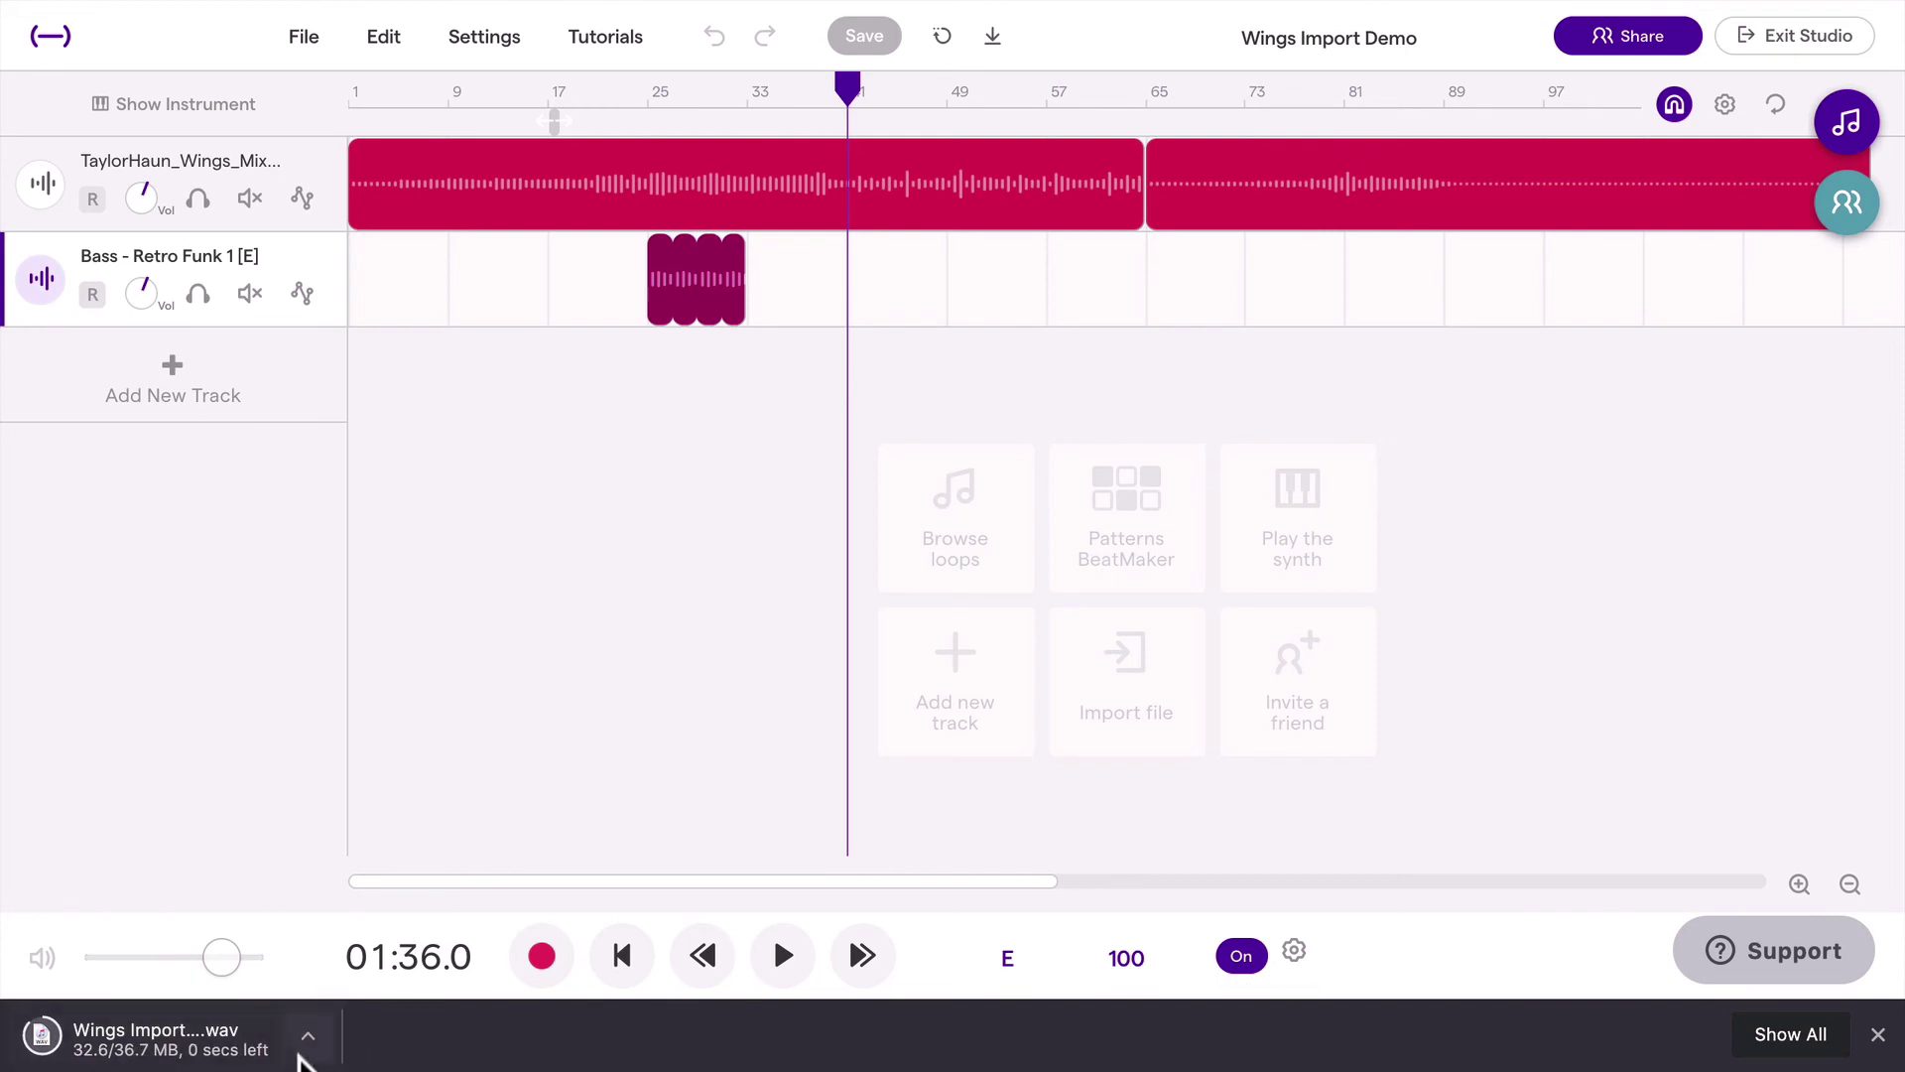
View the mp3, wav and MIDI export options available for the whole project
{"action": "left_click", "coordinate": [308, 36]}
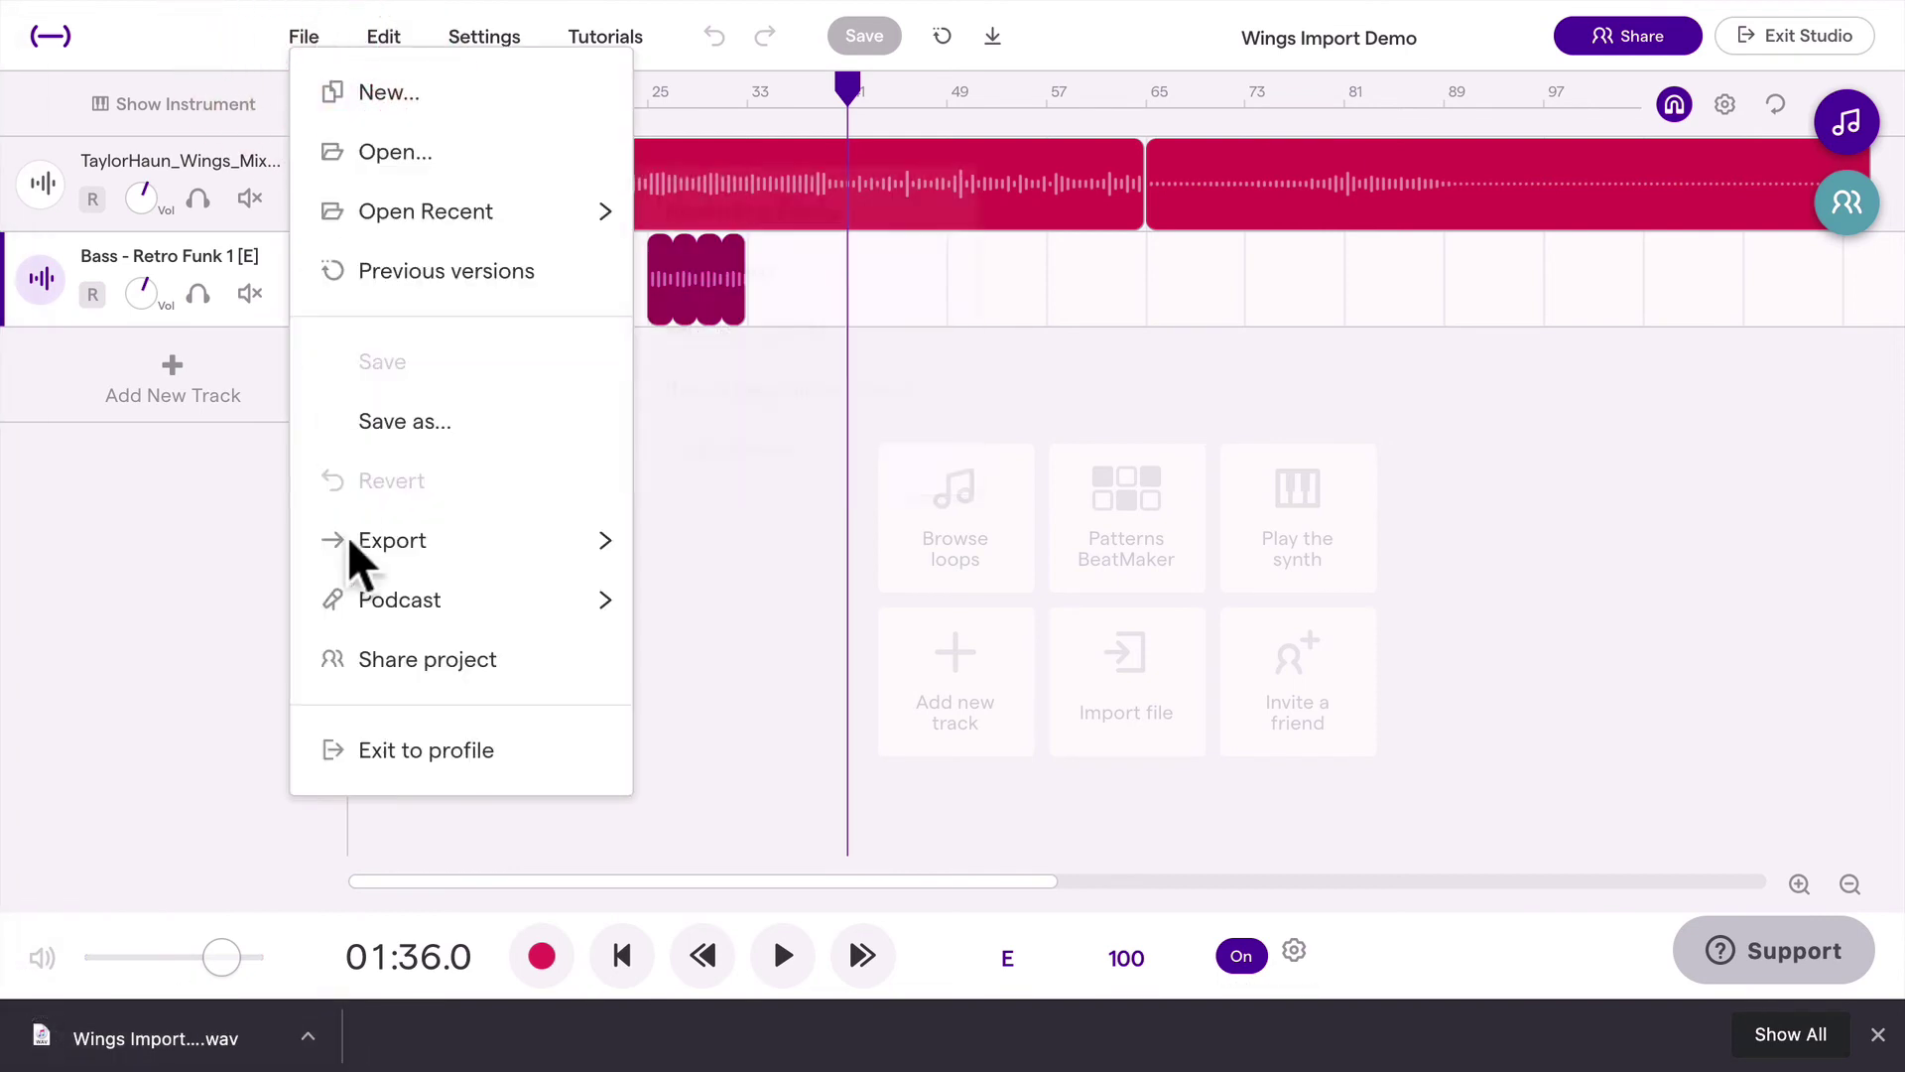
{"action": "mouse_move", "coordinate": [408, 556]}
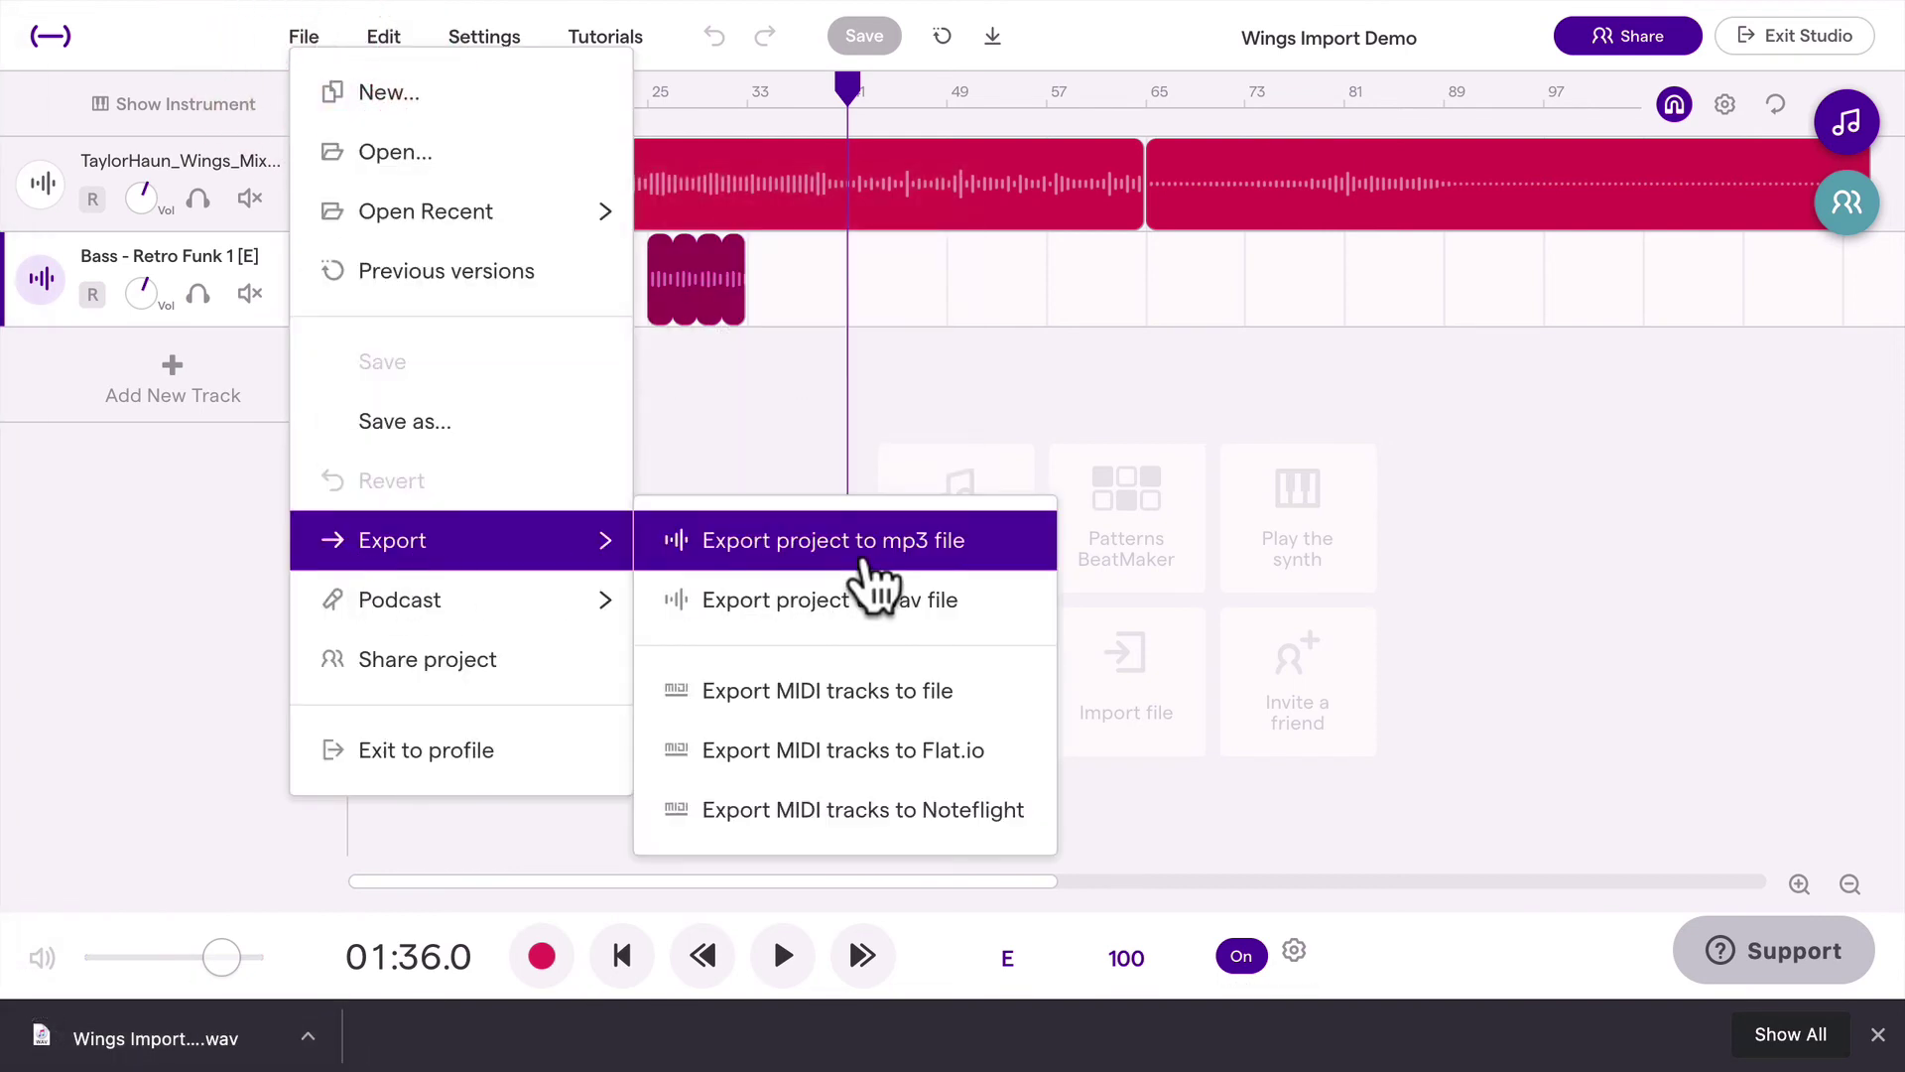
{"action": "left_click", "coordinate": [866, 571]}
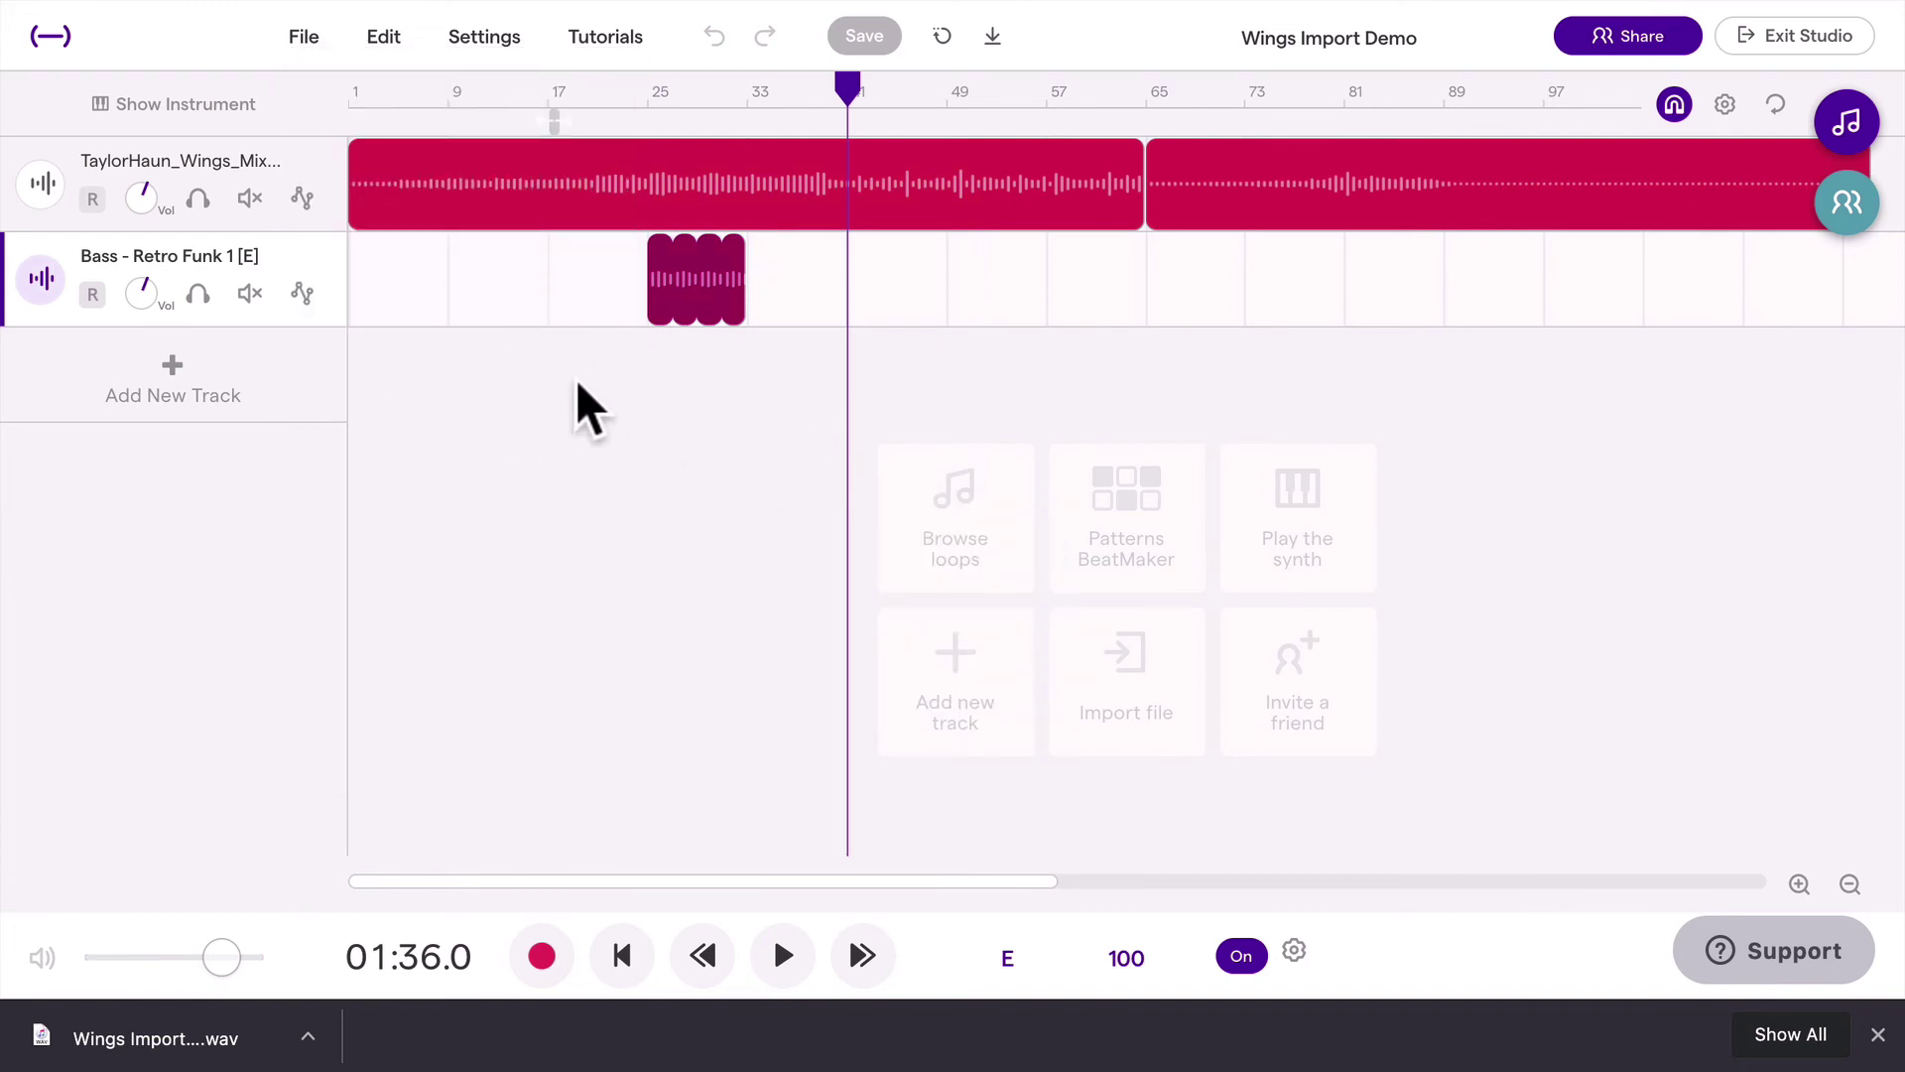
Export the Bass - Retro Funk 1 [E] track and the Wings mix track as separate audio files
{"action": "mouse_move", "coordinate": [333, 287]}
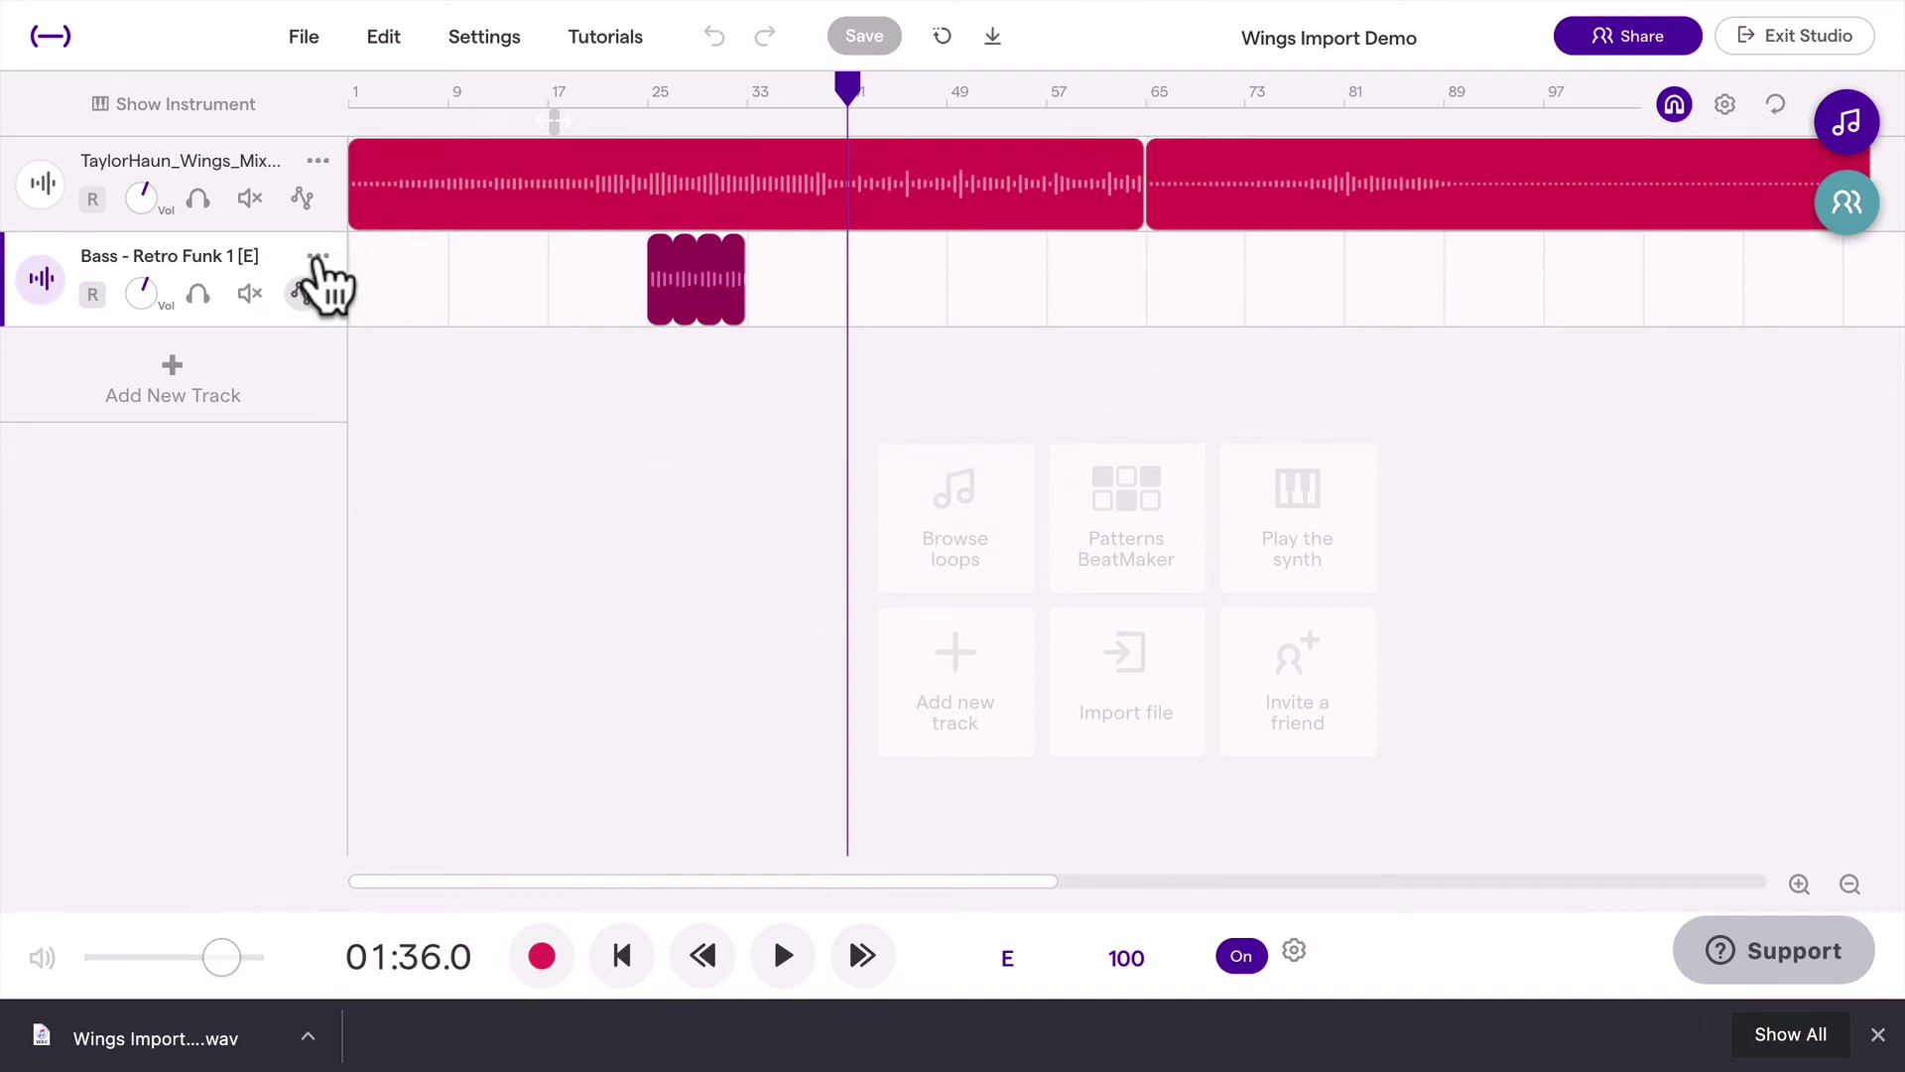
{"action": "left_click", "coordinate": [318, 264]}
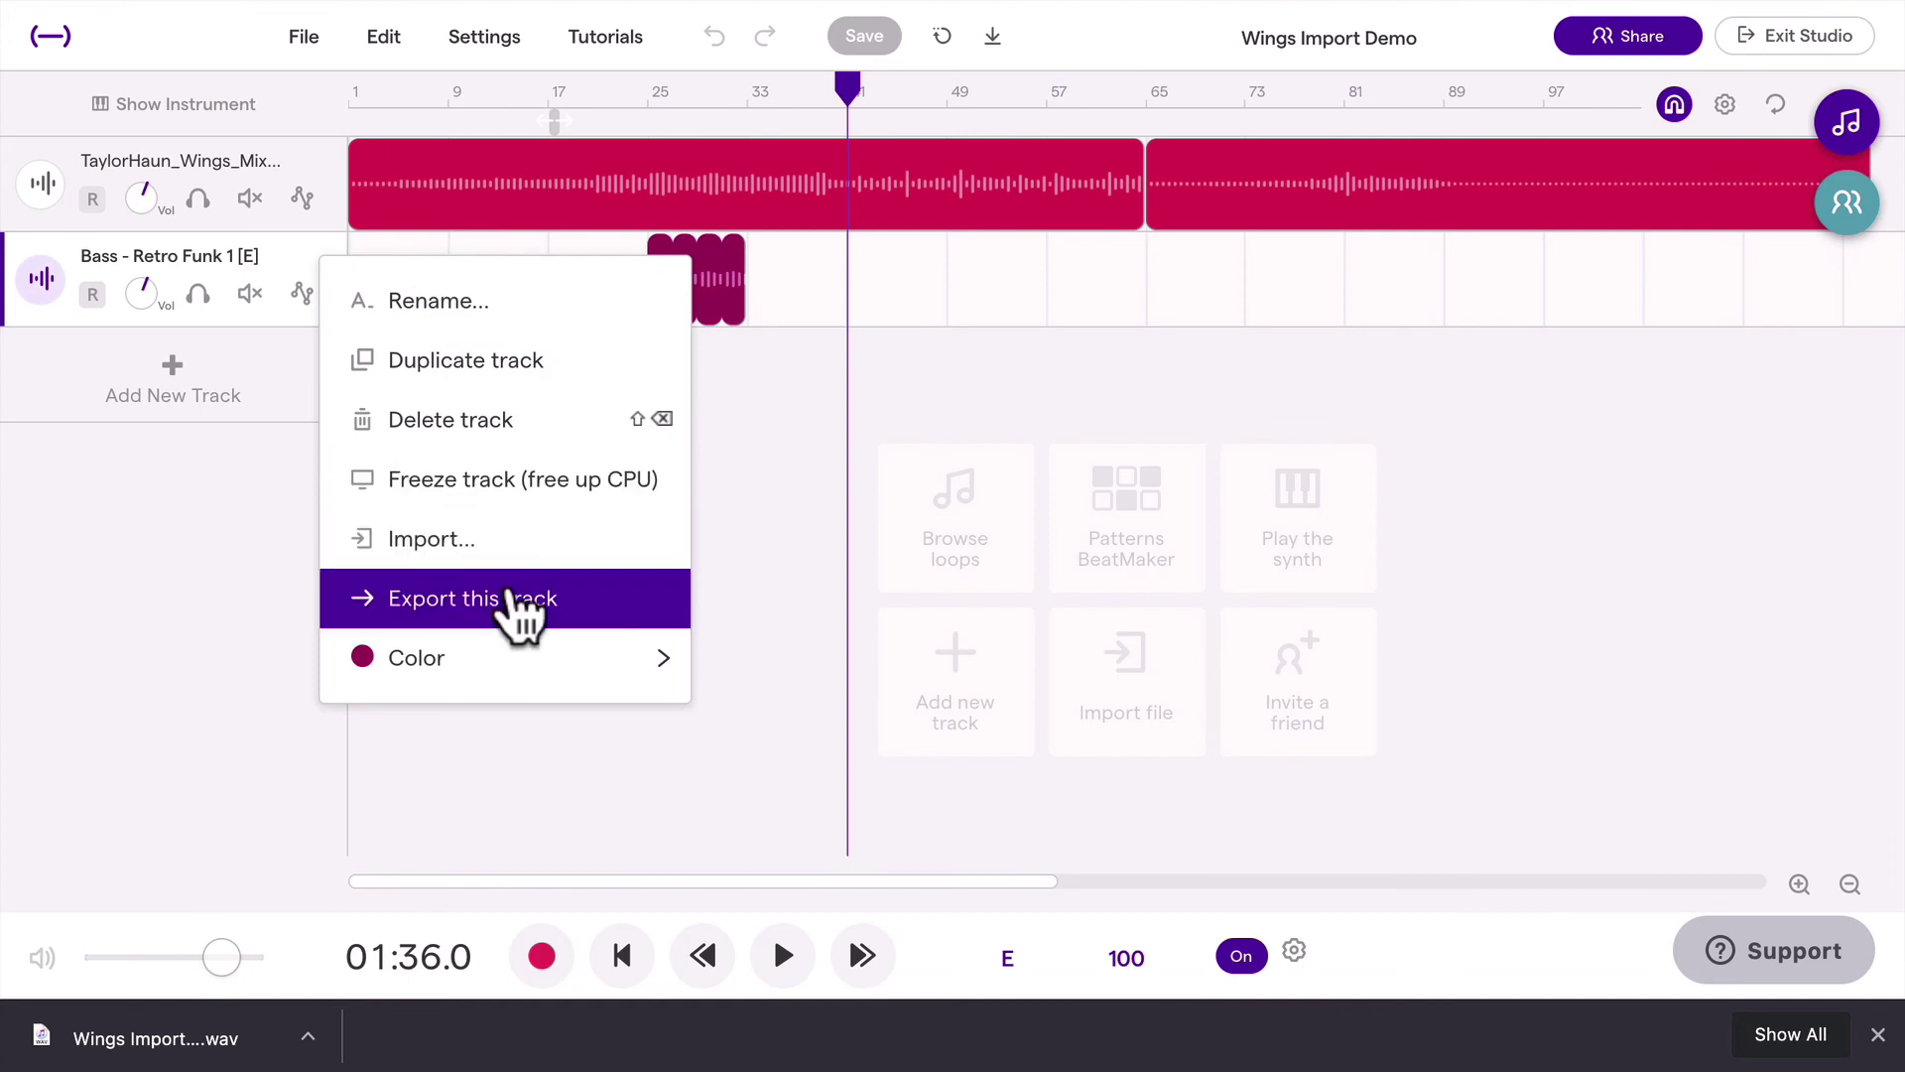
{"action": "left_click", "coordinate": [523, 605]}
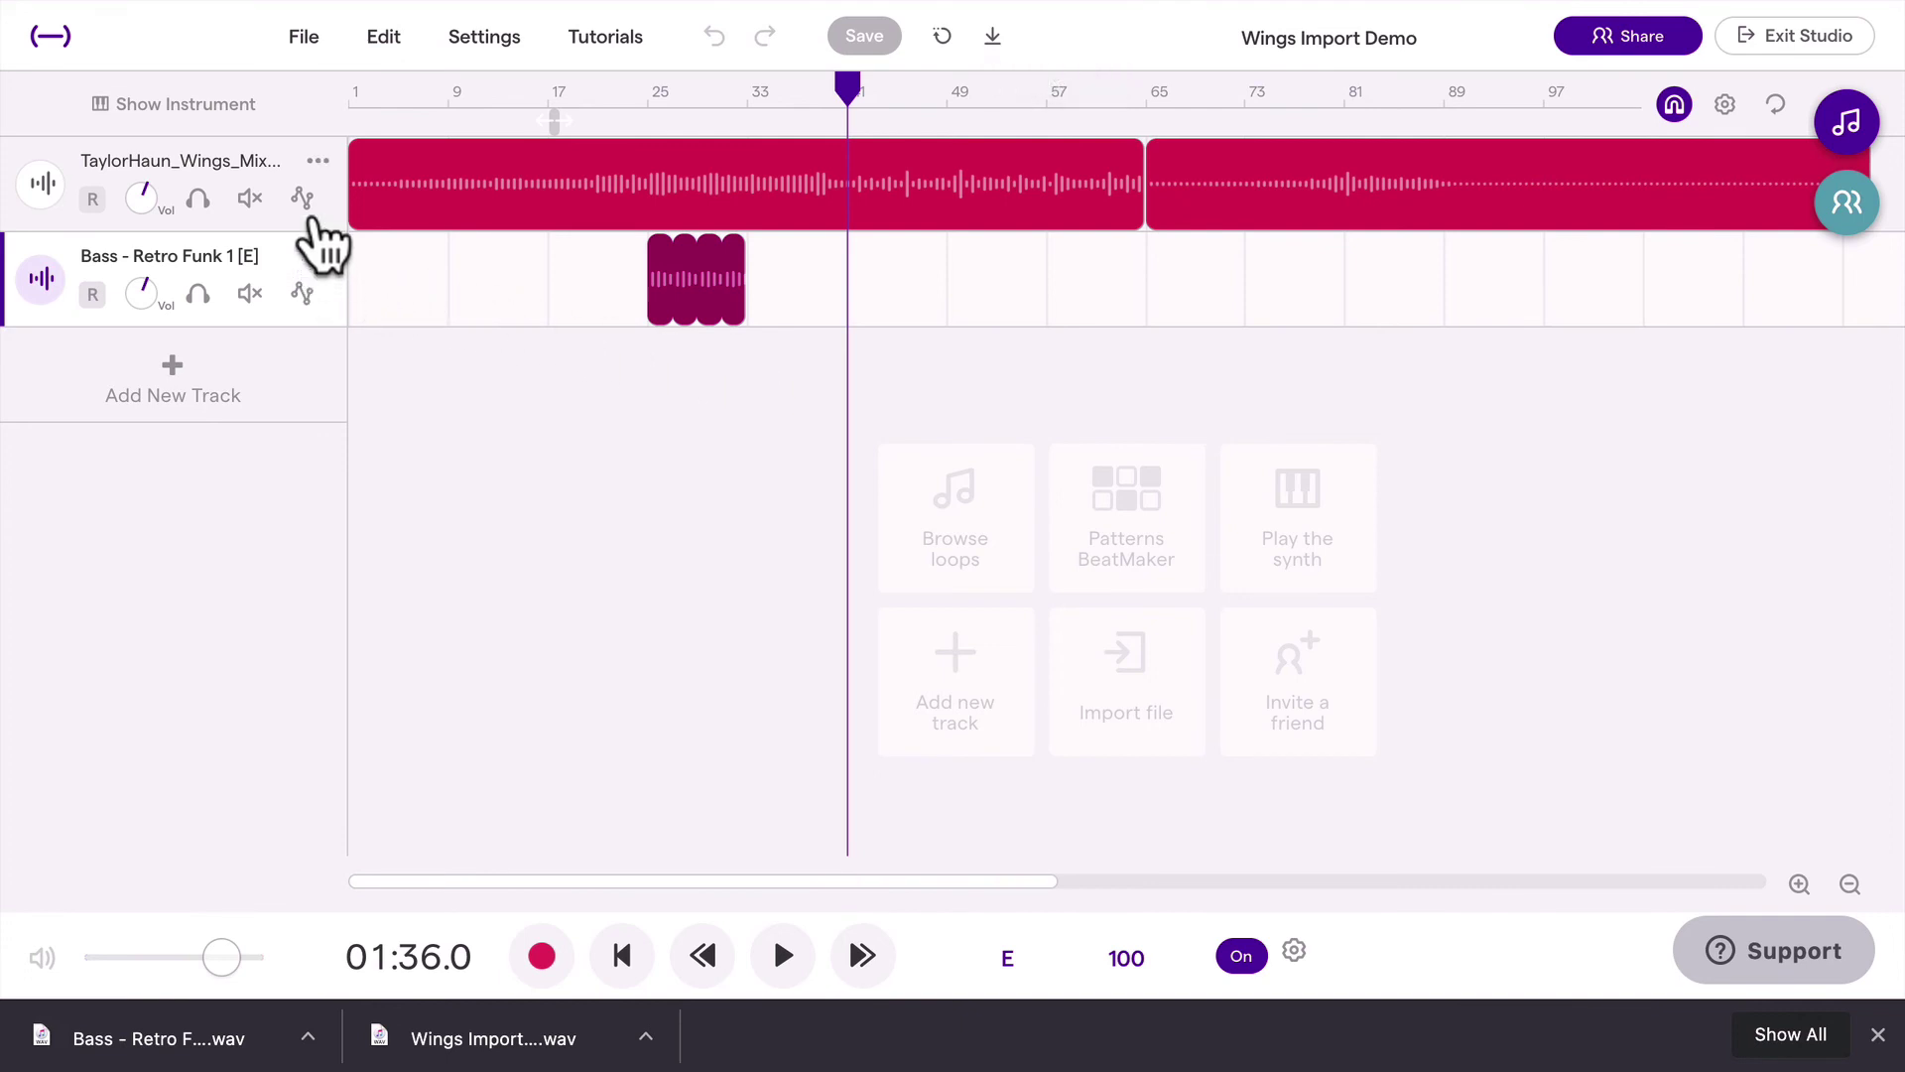
{"action": "left_click", "coordinate": [317, 161]}
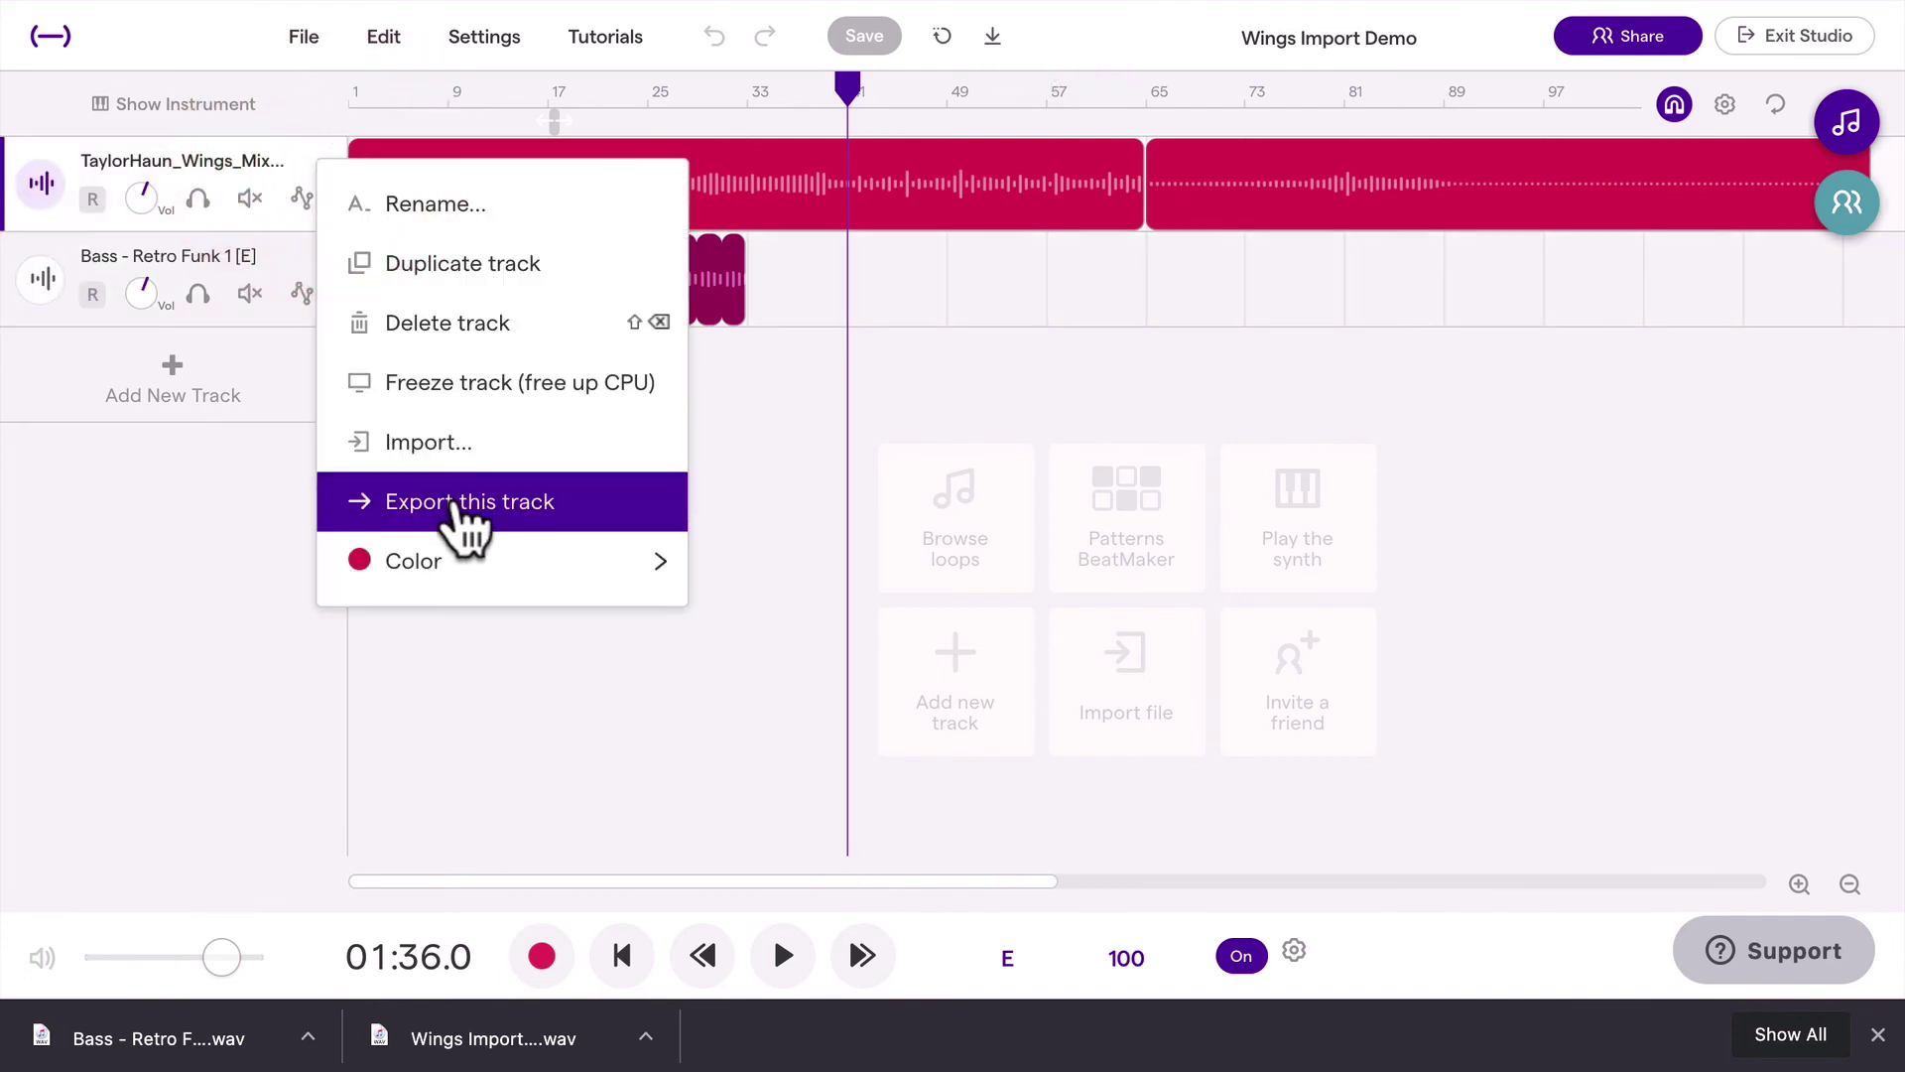
{"action": "left_click", "coordinate": [546, 508]}
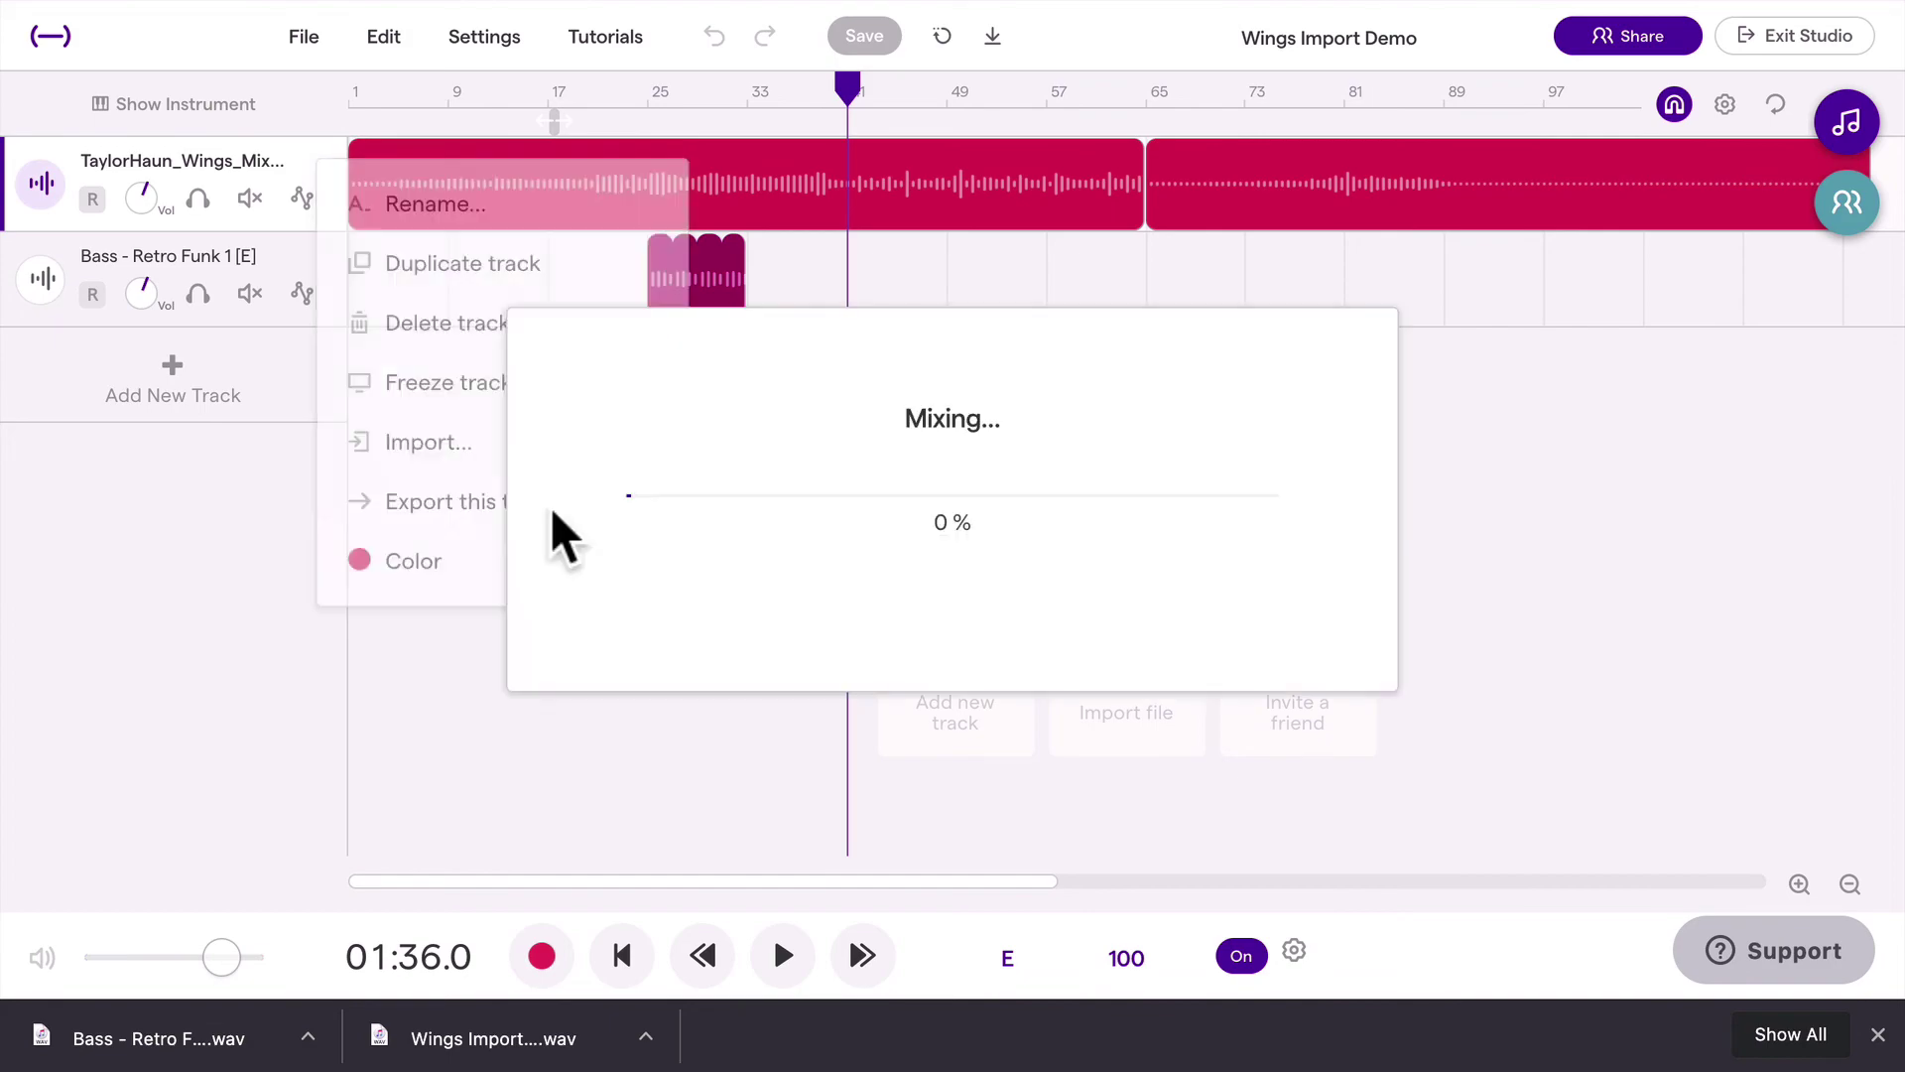